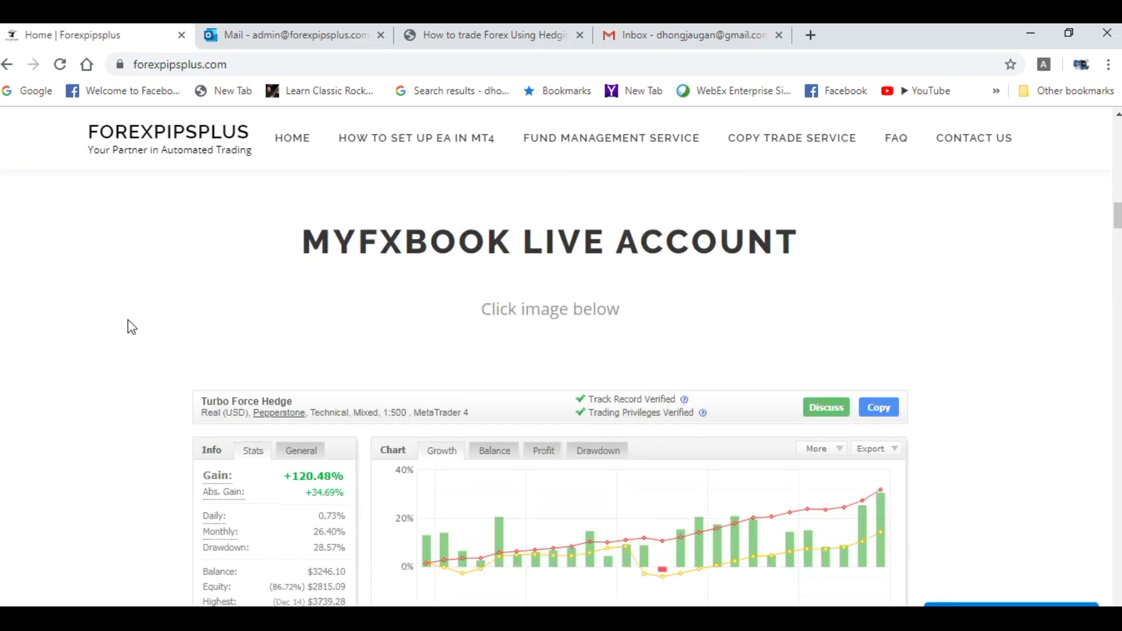
Step: Open the ForexPipsPlus 'Click me now to get your free trial copy' signup form, then go to the Gmail inbox
{"action": "scroll", "coordinate": [757, 384], "scroll_direction": "down", "scroll_amount": 5}
{"action": "scroll", "coordinate": [781, 377], "scroll_direction": "down", "scroll_amount": 1}
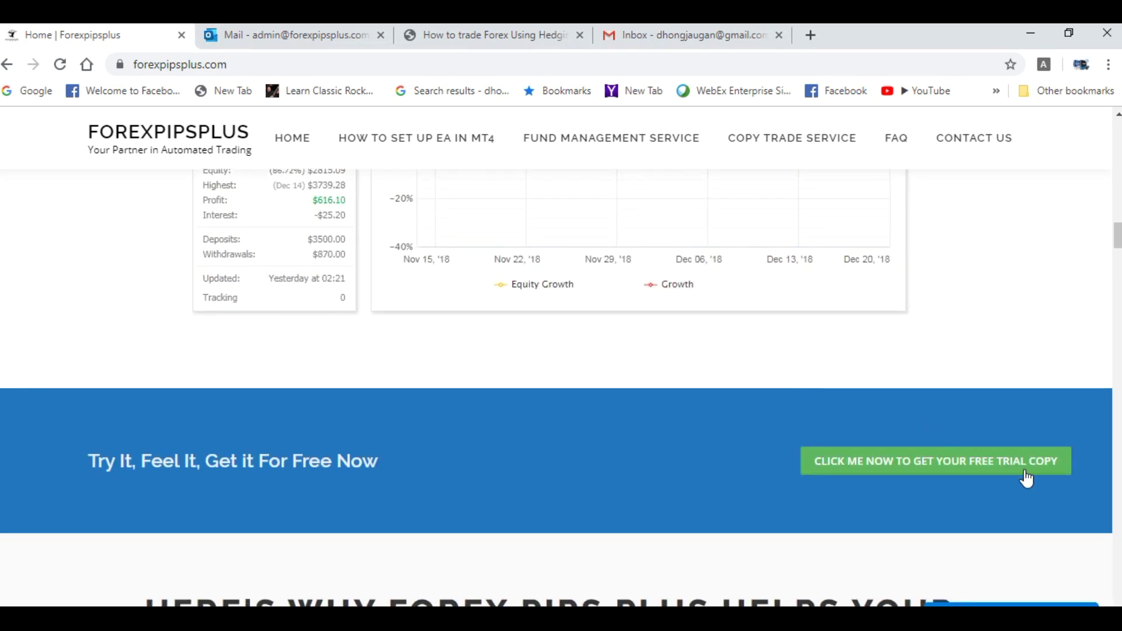
{"action": "left_click", "coordinate": [976, 463]}
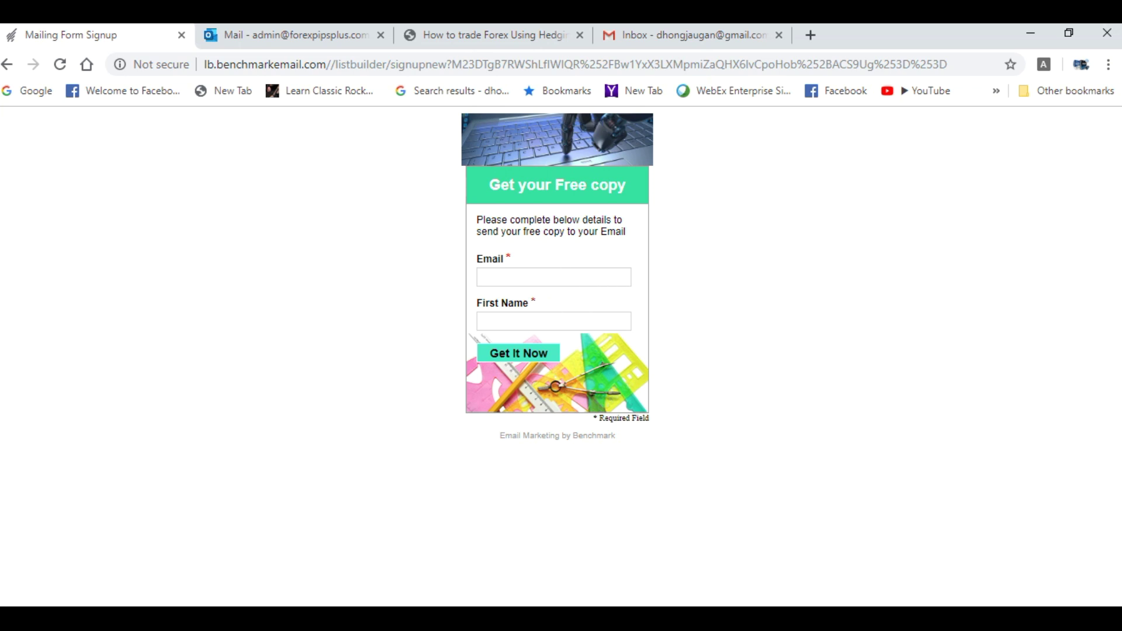
{"action": "left_click", "coordinate": [678, 33]}
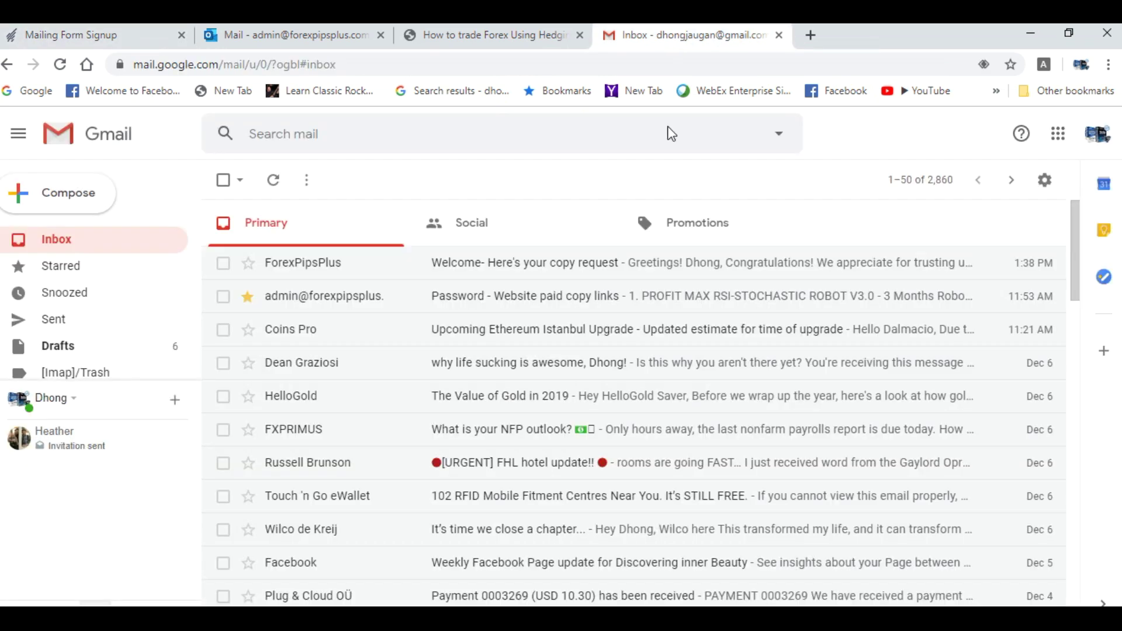
Step: Read the 'Welcome- Here's your copy request' email and follow its 'Click Here to get your copy' link
{"action": "left_click", "coordinate": [564, 264]}
{"action": "scroll", "coordinate": [754, 351], "scroll_direction": "down", "scroll_amount": 2}
{"action": "scroll", "coordinate": [731, 357], "scroll_direction": "down", "scroll_amount": 2}
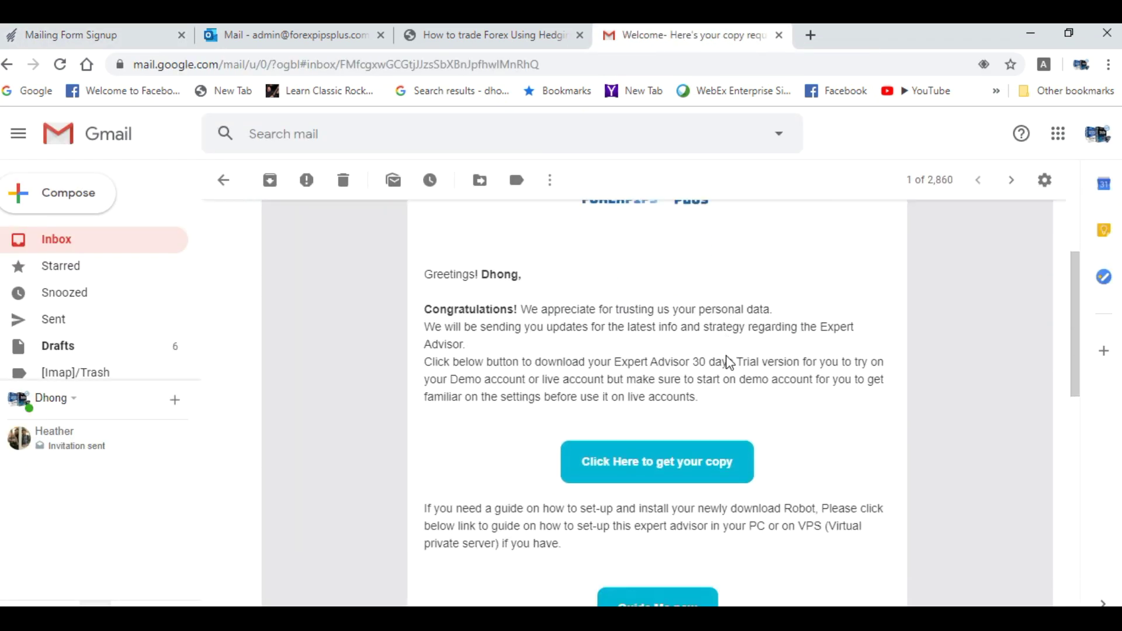
{"action": "scroll", "coordinate": [728, 355], "scroll_direction": "up", "scroll_amount": 2}
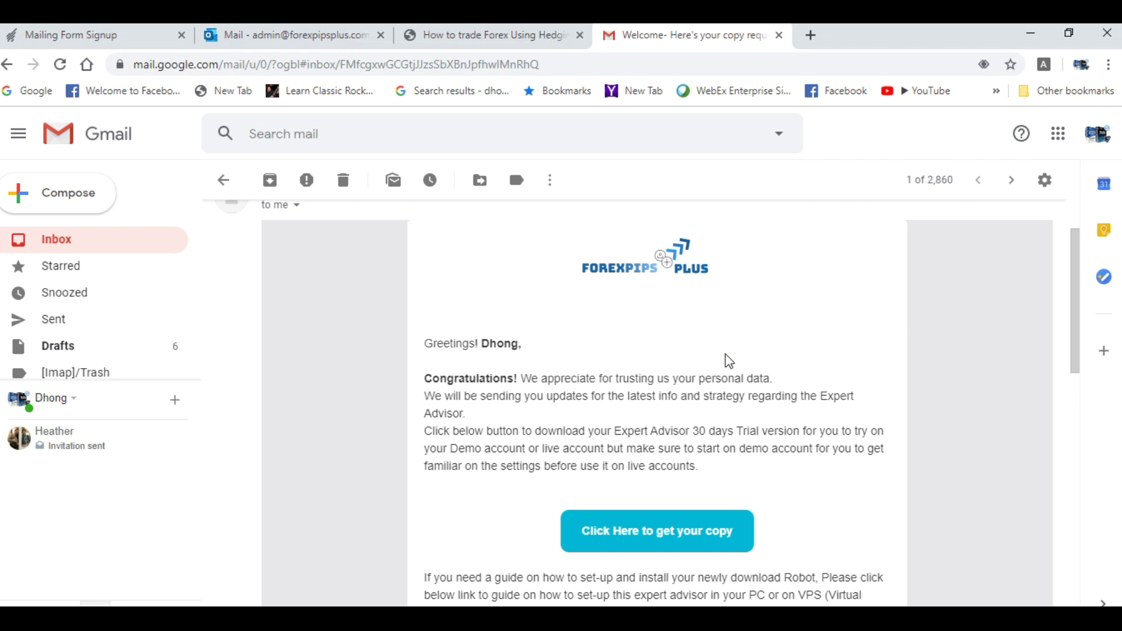
{"action": "scroll", "coordinate": [729, 361], "scroll_direction": "down", "scroll_amount": 2}
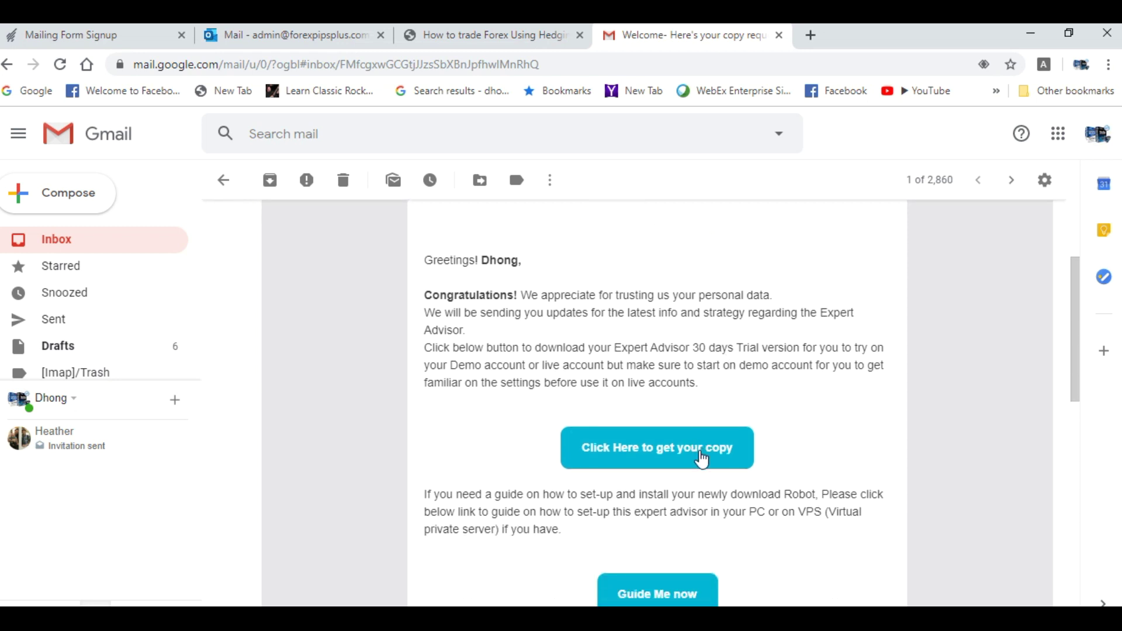
{"action": "scroll", "coordinate": [716, 450], "scroll_direction": "down", "scroll_amount": 3}
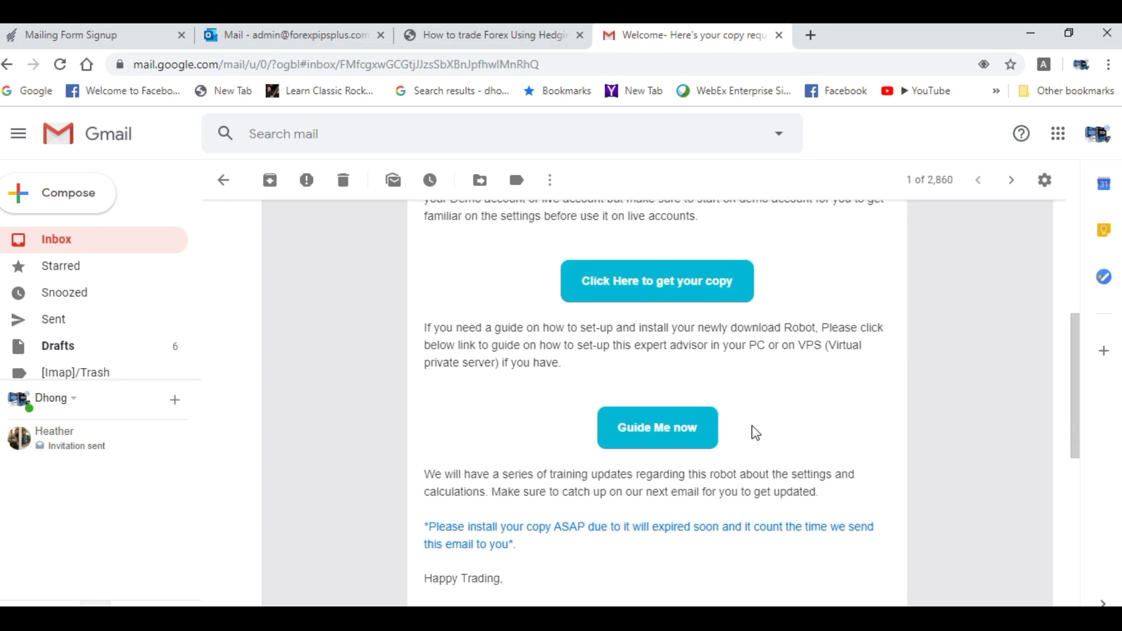
{"action": "scroll", "coordinate": [756, 433], "scroll_direction": "up", "scroll_amount": 2}
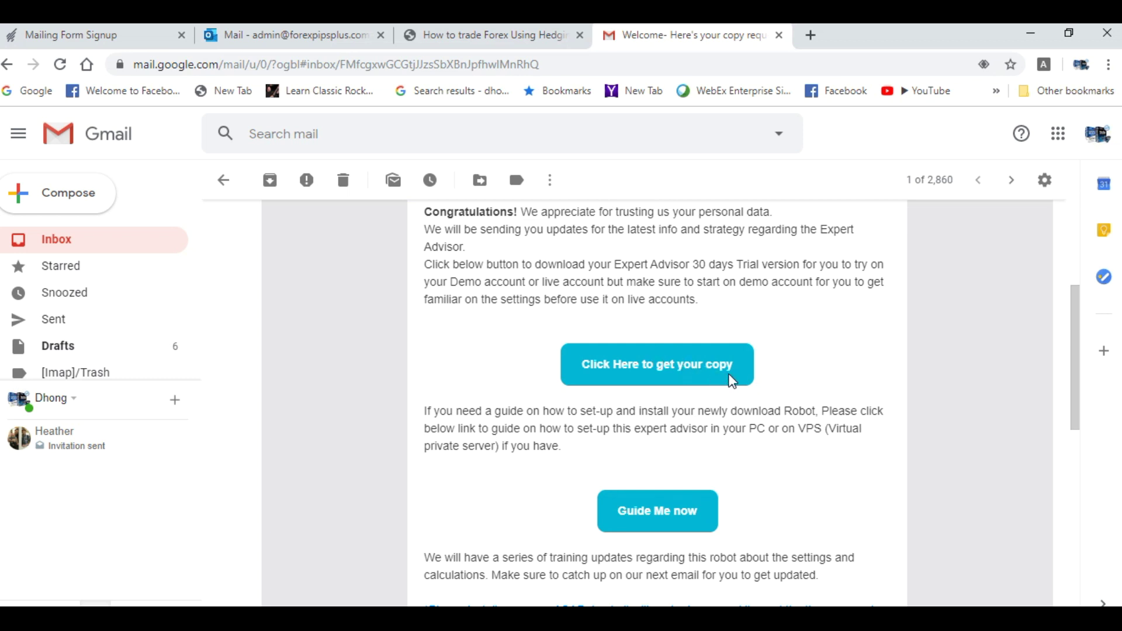
{"action": "scroll", "coordinate": [733, 393], "scroll_direction": "up", "scroll_amount": 2}
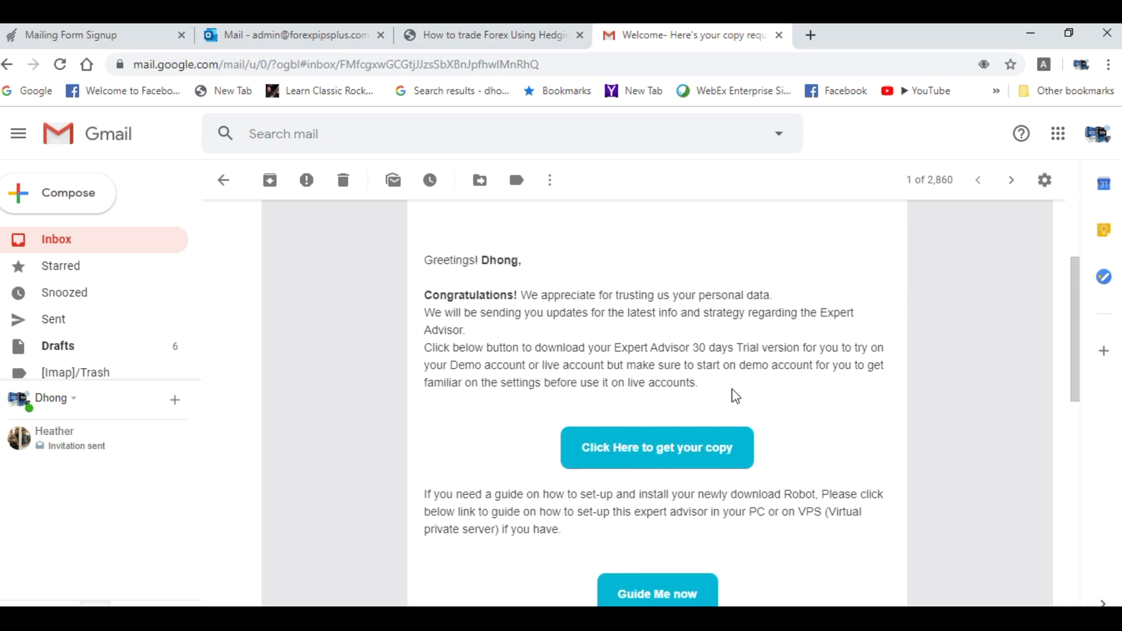
{"action": "left_click", "coordinate": [683, 449]}
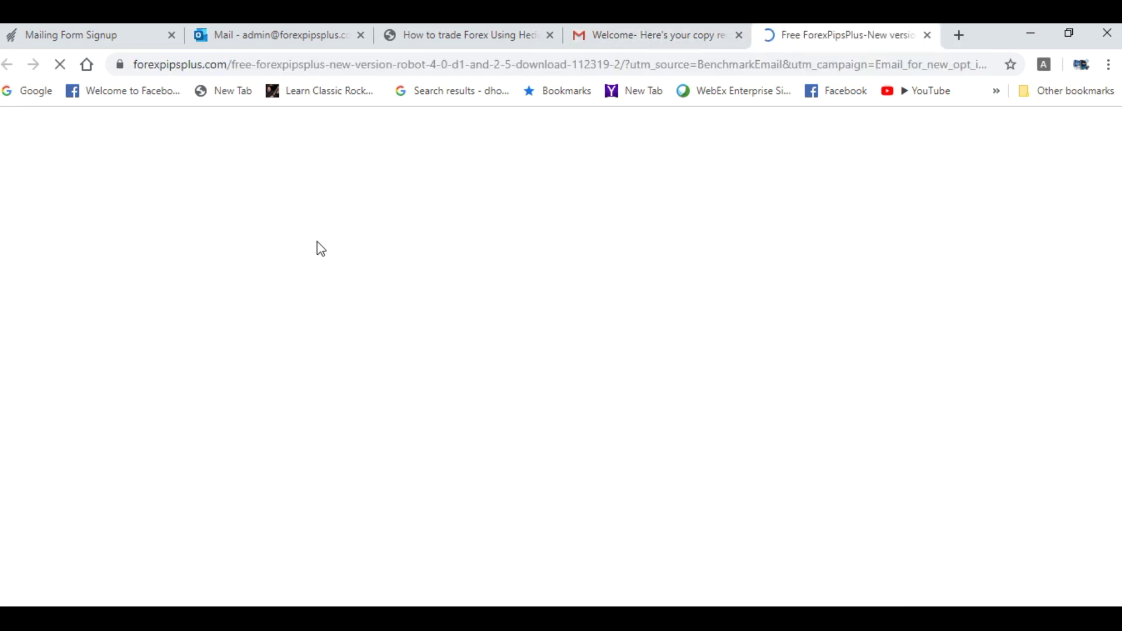
Step: Browse the free download page, highlighting the Profit Max and Turbo Robot product names
{"action": "scroll", "coordinate": [485, 323], "scroll_direction": "down", "scroll_amount": 2}
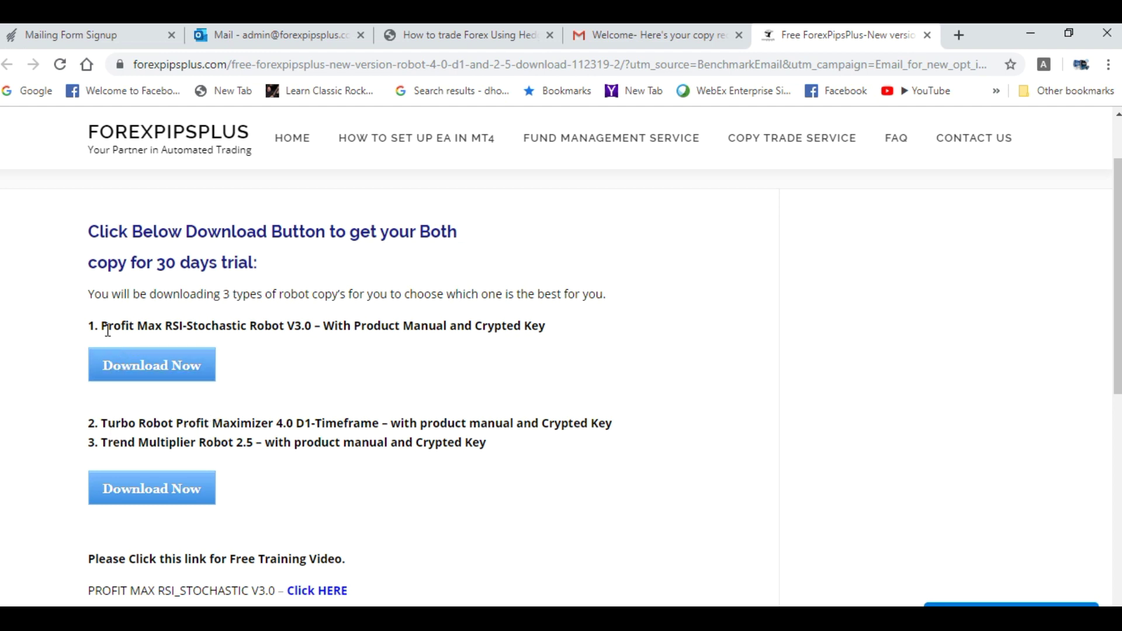
{"action": "left_click_drag", "start_coordinate": [102, 326], "coordinate": [169, 330]}
{"action": "left_click", "coordinate": [202, 331]}
{"action": "left_click_drag", "start_coordinate": [111, 426], "coordinate": [226, 425]}
{"action": "left_click", "coordinate": [285, 423]}
{"action": "left_click_drag", "start_coordinate": [108, 443], "coordinate": [170, 444]}
{"action": "left_click", "coordinate": [296, 461]}
{"action": "scroll", "coordinate": [328, 470], "scroll_direction": "down", "scroll_amount": 3}
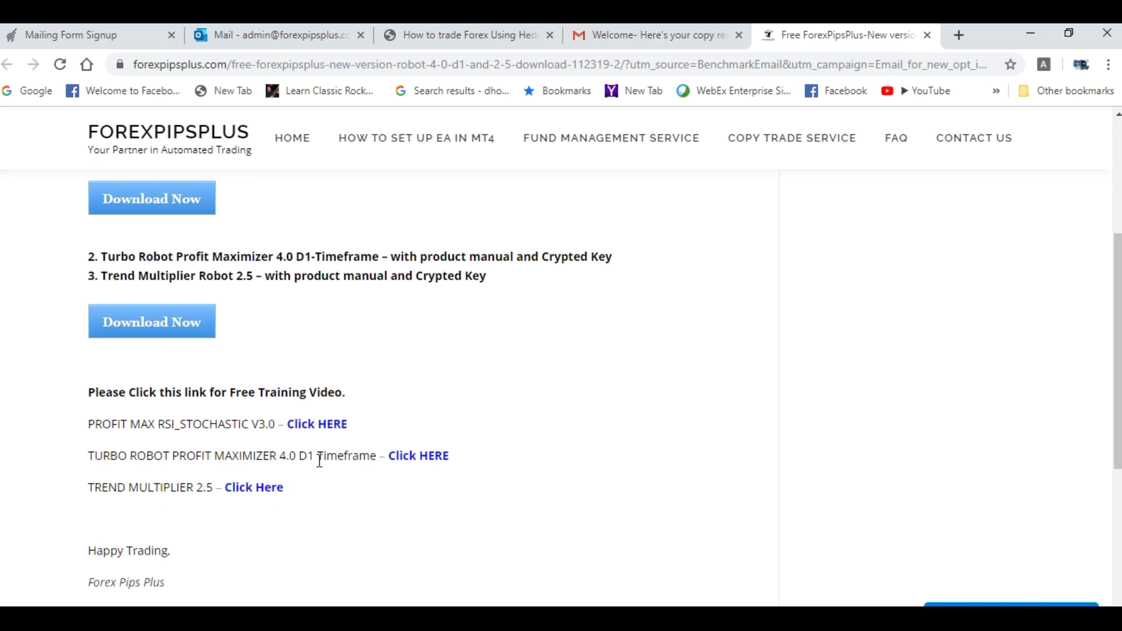
{"action": "scroll", "coordinate": [445, 468], "scroll_direction": "up", "scroll_amount": 3}
{"action": "scroll", "coordinate": [427, 474], "scroll_direction": "down", "scroll_amount": 2}
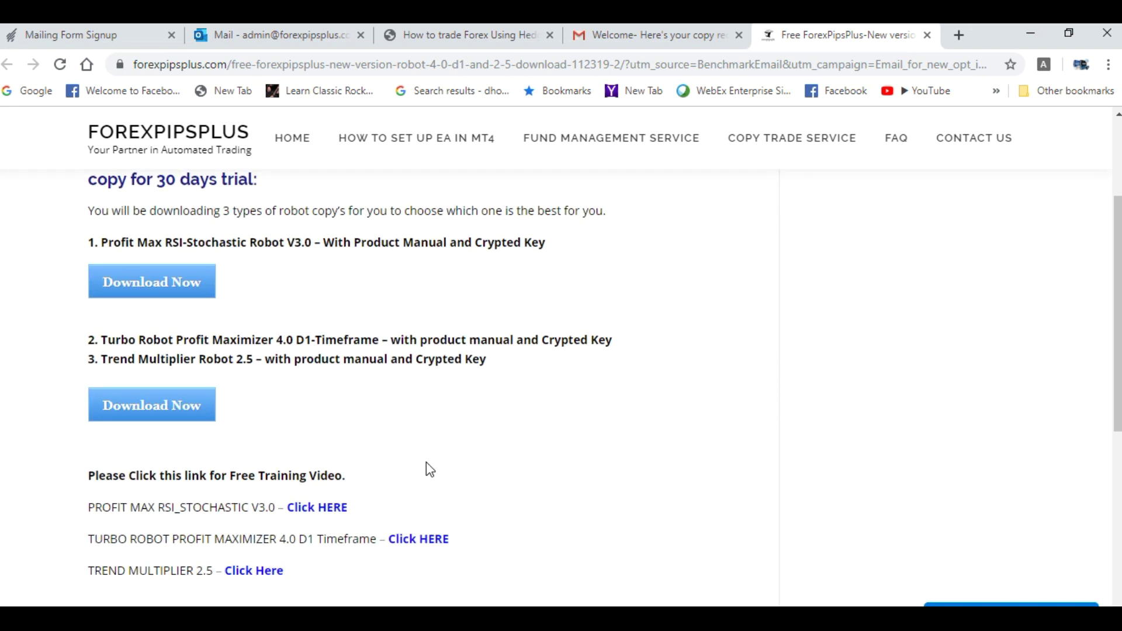
{"action": "scroll", "coordinate": [430, 469], "scroll_direction": "up", "scroll_amount": 2}
{"action": "scroll", "coordinate": [429, 468], "scroll_direction": "up", "scroll_amount": 2}
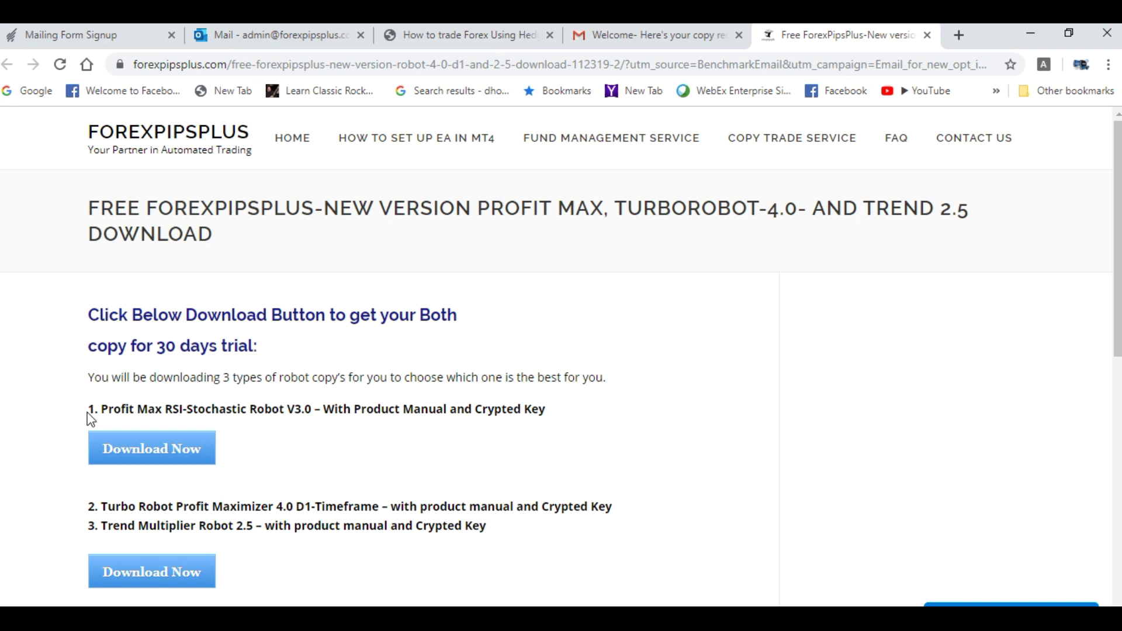
Step: Download the Profit Max RSI-Stochastic Robot V3.0 trial zip and open the archive
{"action": "left_click_drag", "start_coordinate": [92, 410], "coordinate": [351, 444]}
{"action": "left_click", "coordinate": [352, 445]}
{"action": "left_click", "coordinate": [176, 459]}
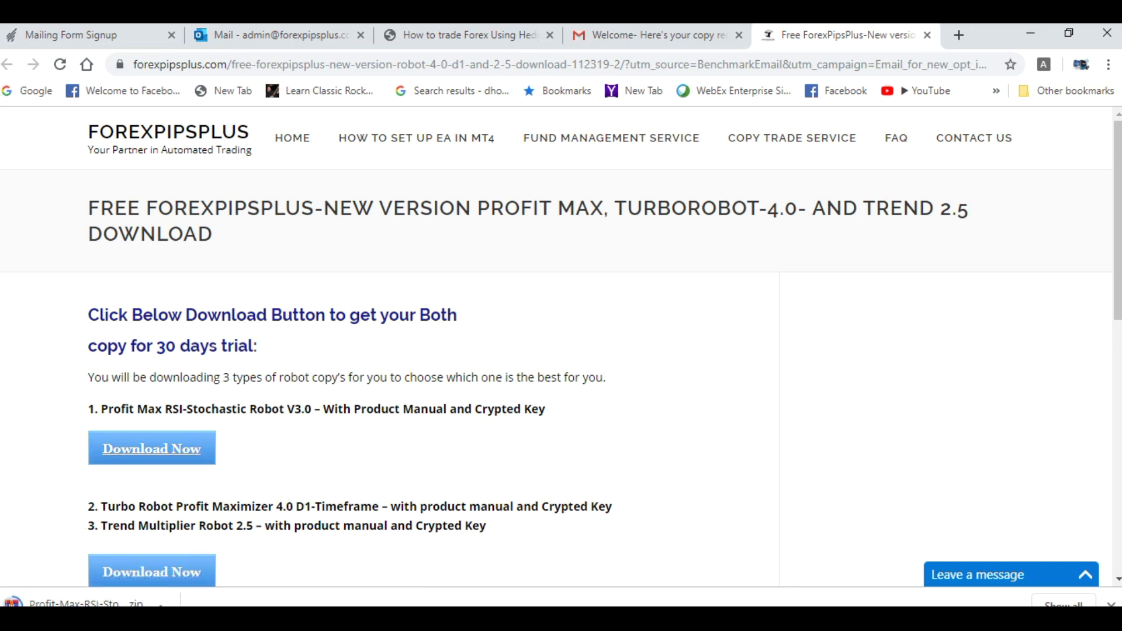
{"action": "left_click", "coordinate": [99, 604]}
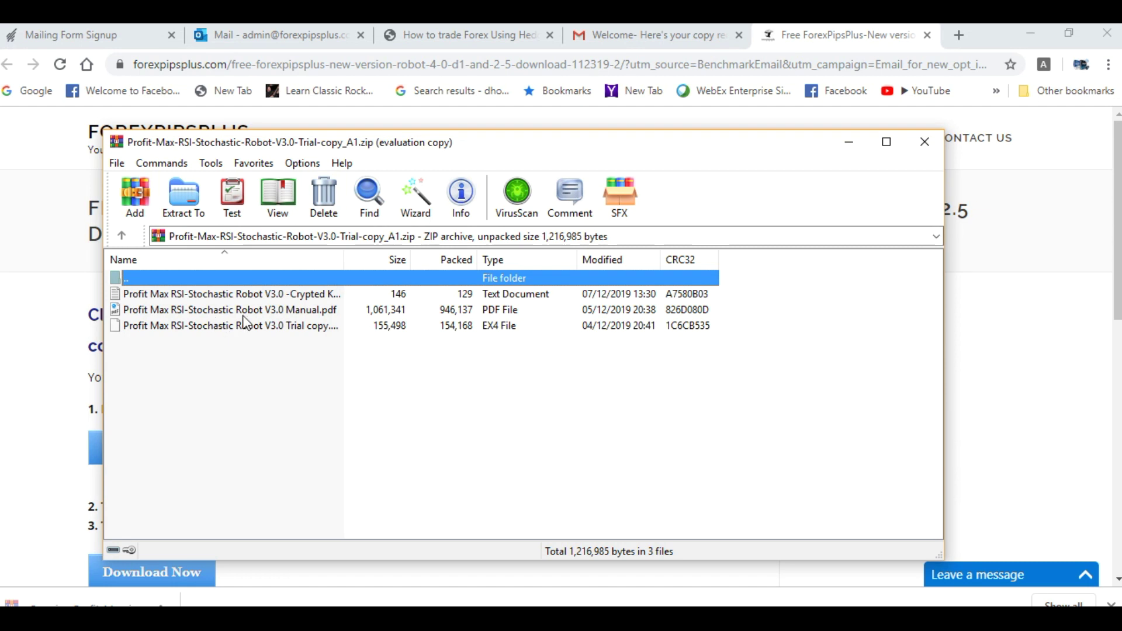
Step: Dismiss the WinRAR licence reminder and widen the Name column to inspect the archived files
{"action": "left_click", "coordinate": [614, 357]}
{"action": "left_click", "coordinate": [248, 294]}
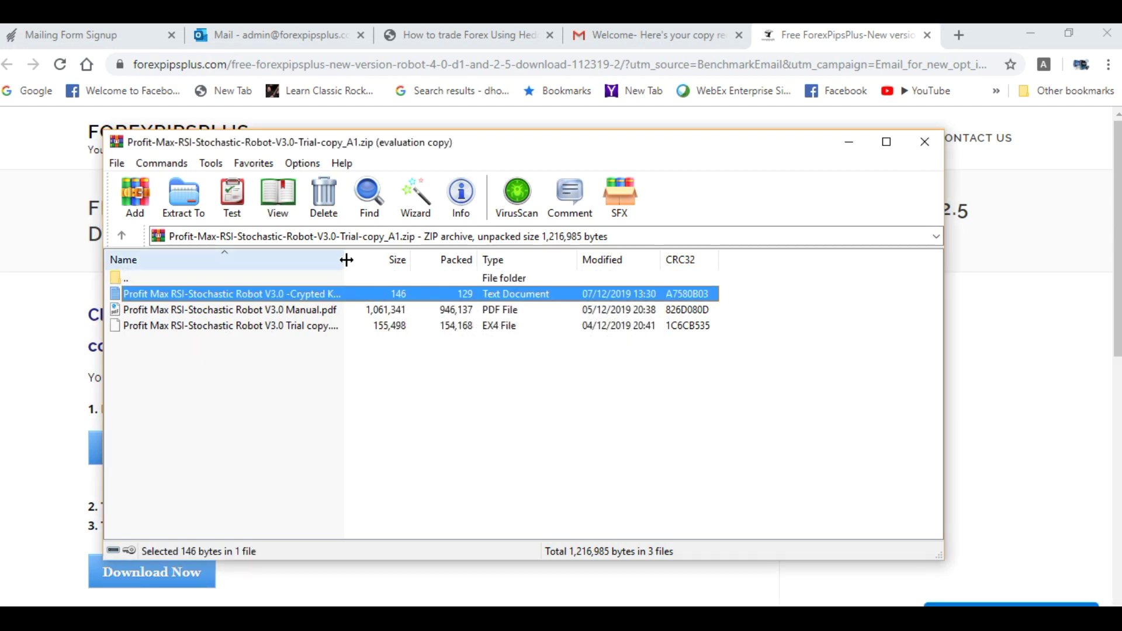
{"action": "left_click_drag", "start_coordinate": [344, 259], "coordinate": [386, 259]}
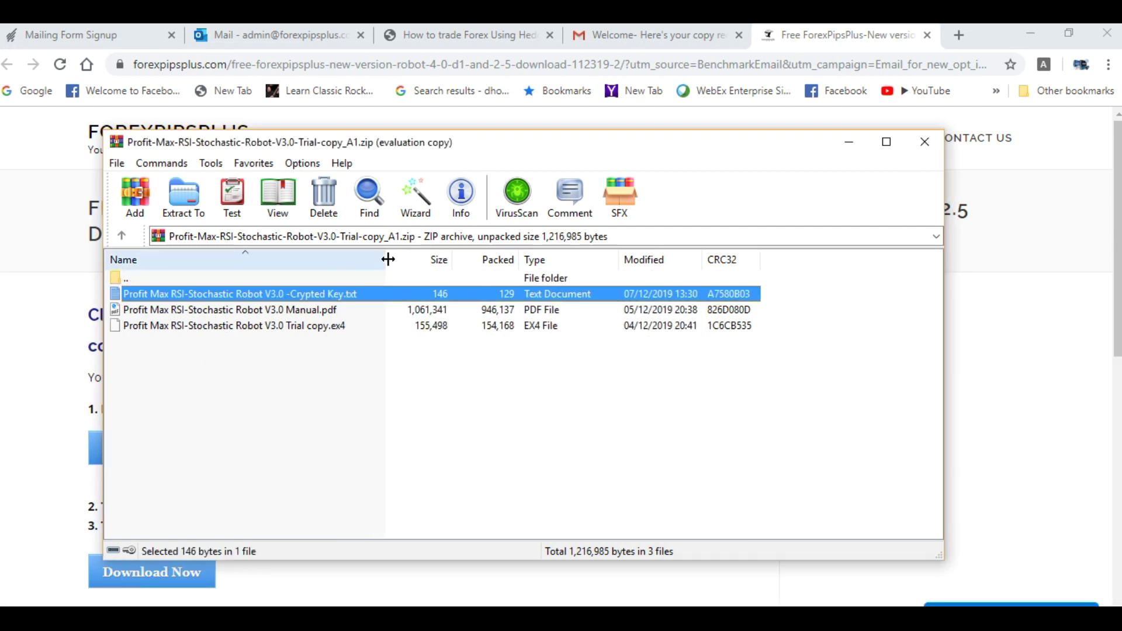
{"action": "left_click", "coordinate": [315, 329]}
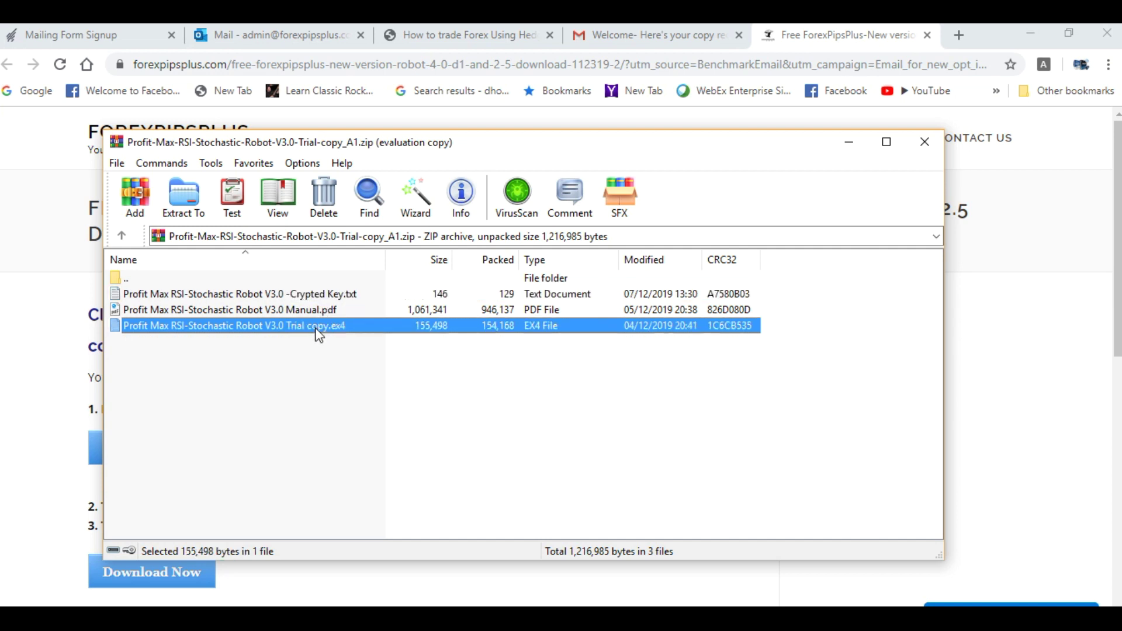
{"action": "key", "text": "Escape"}
{"action": "left_click_drag", "start_coordinate": [146, 346], "coordinate": [239, 346]}
{"action": "left_click", "coordinate": [311, 352]}
Step: Open Crypted Key.txt from the archive to read the key number
{"action": "left_click", "coordinate": [230, 296]}
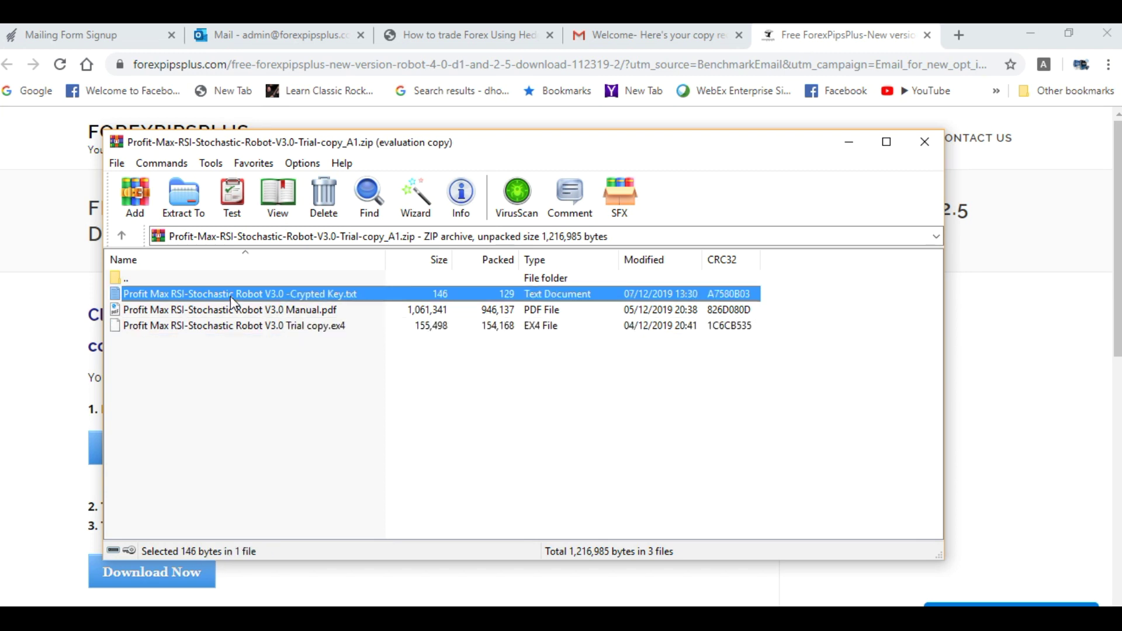
{"action": "double_click", "coordinate": [272, 295]}
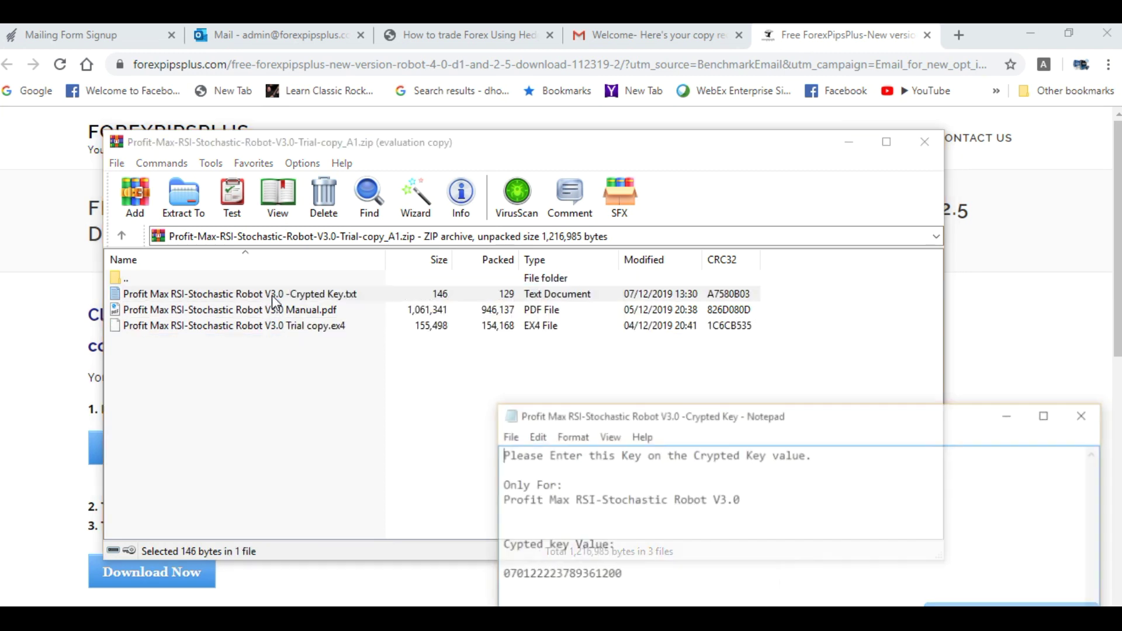
{"action": "left_click_drag", "start_coordinate": [831, 410], "coordinate": [791, 291]}
{"action": "double_click", "coordinate": [522, 454]}
{"action": "left_click", "coordinate": [651, 458]}
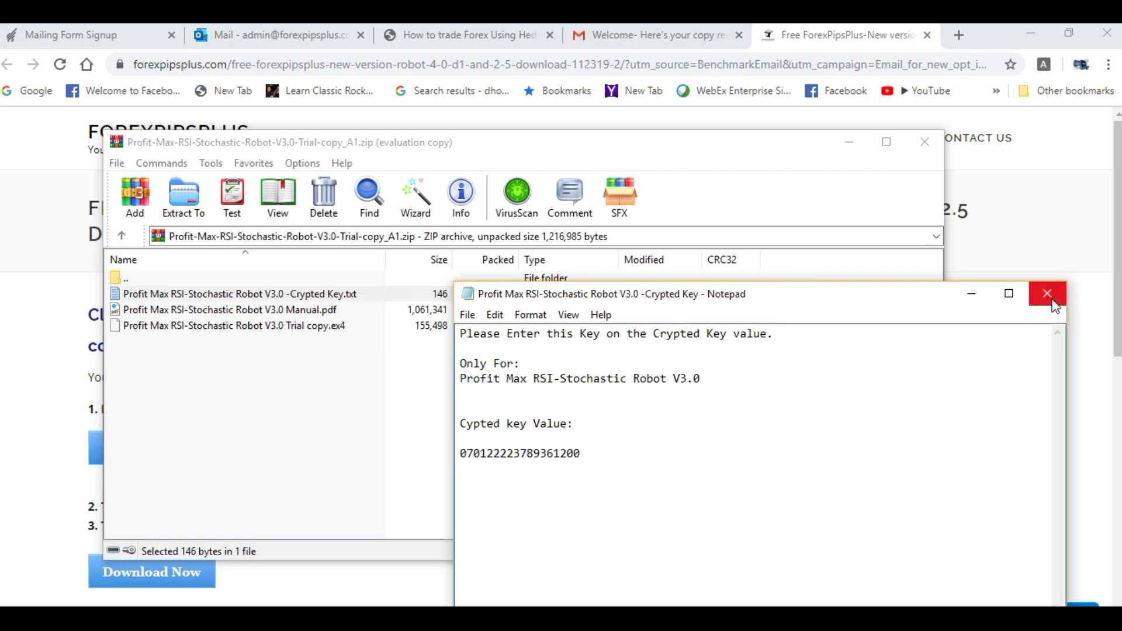
{"action": "left_click", "coordinate": [338, 371]}
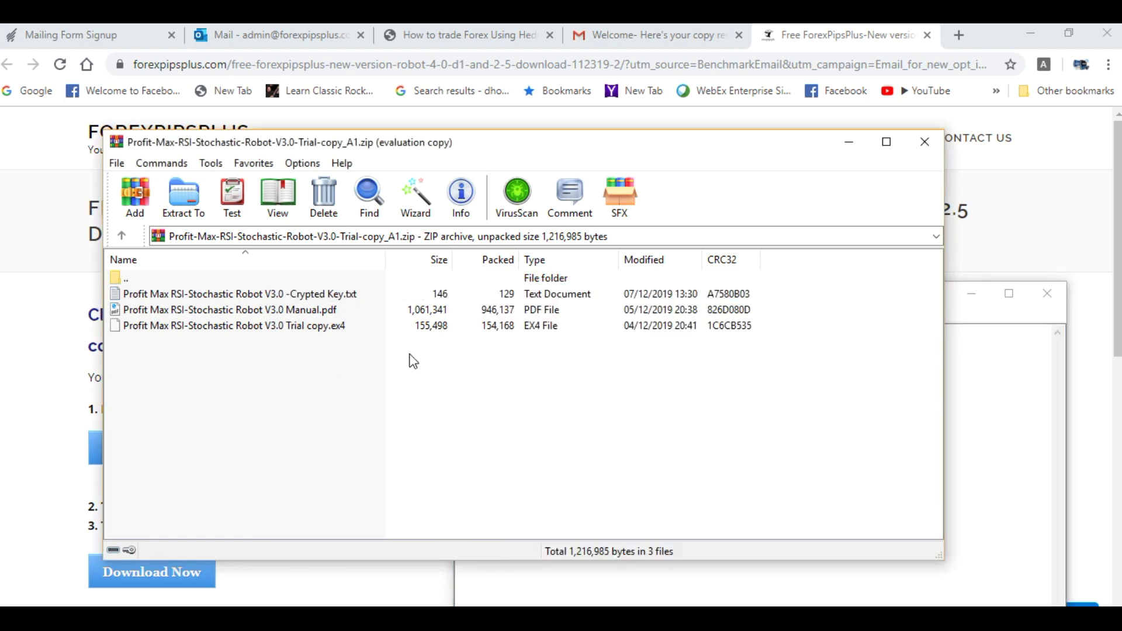
Step: Check Manual.pdf and Trial copy.ex4 in the archive against the download page
{"action": "left_click", "coordinate": [311, 313]}
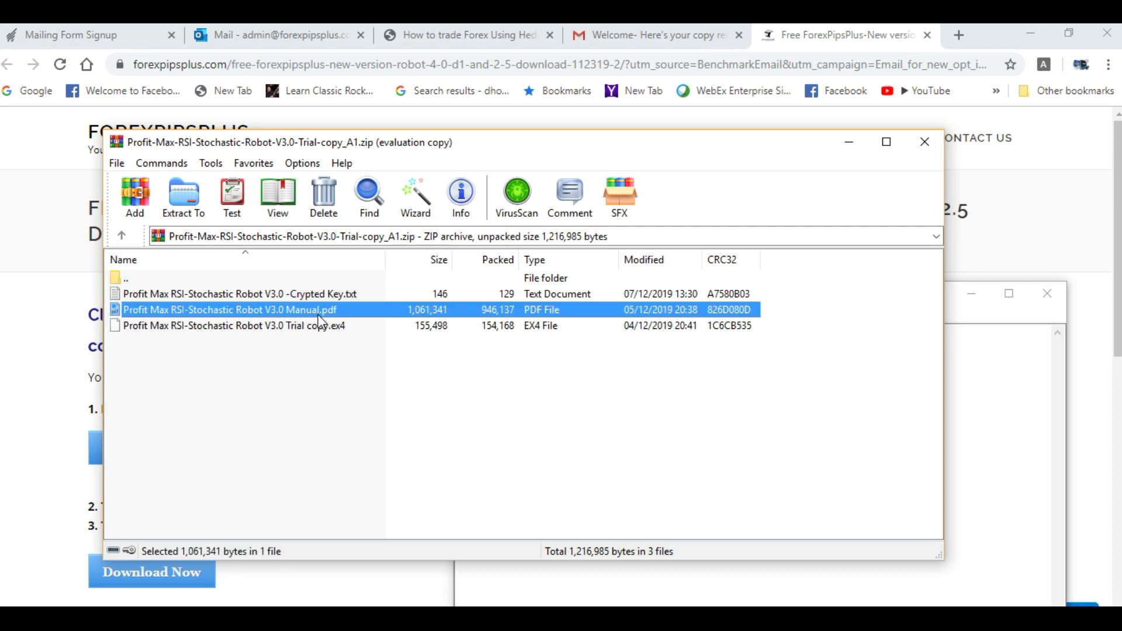
{"action": "left_click", "coordinate": [62, 451]}
{"action": "scroll", "coordinate": [168, 444], "scroll_direction": "down", "scroll_amount": 5}
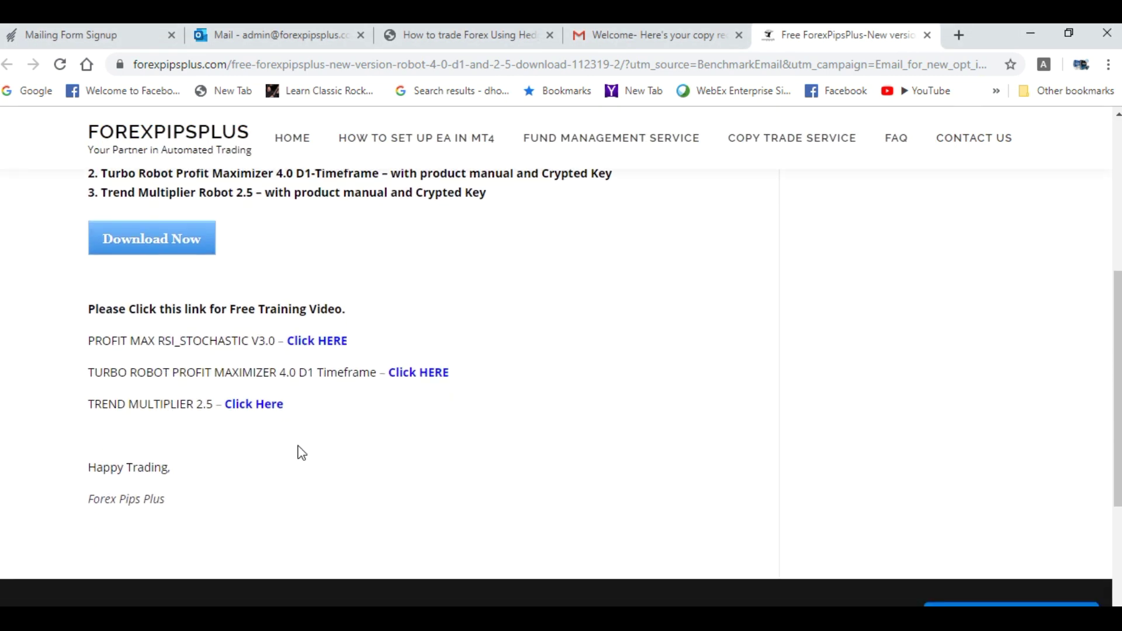
{"action": "scroll", "coordinate": [416, 385], "scroll_direction": "up", "scroll_amount": 3}
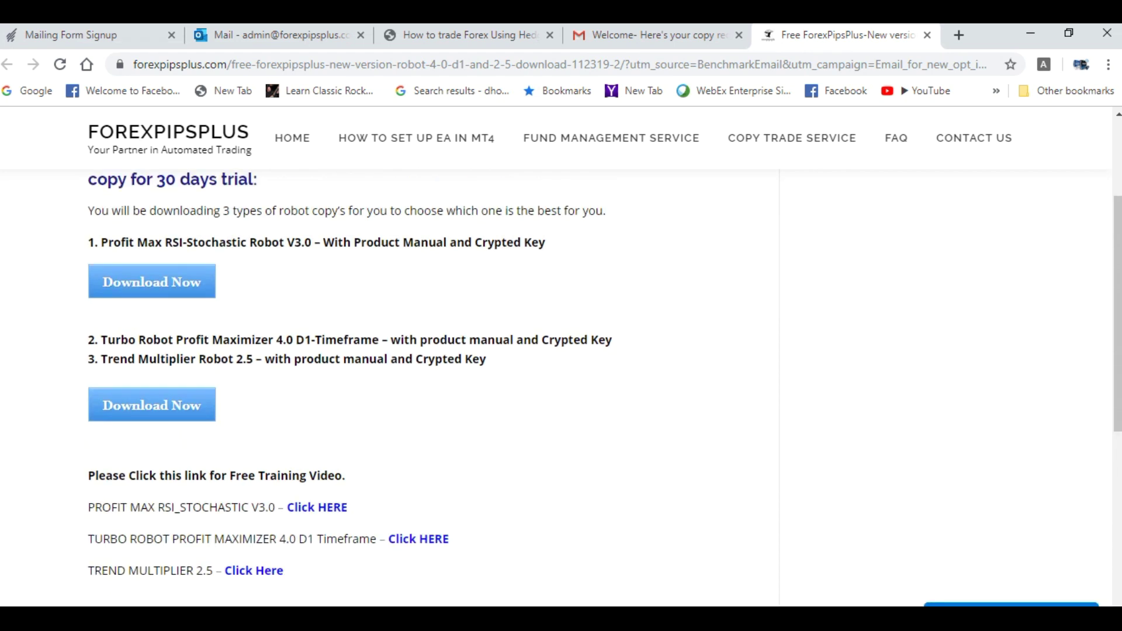
{"action": "key", "text": "alt+Tab"}
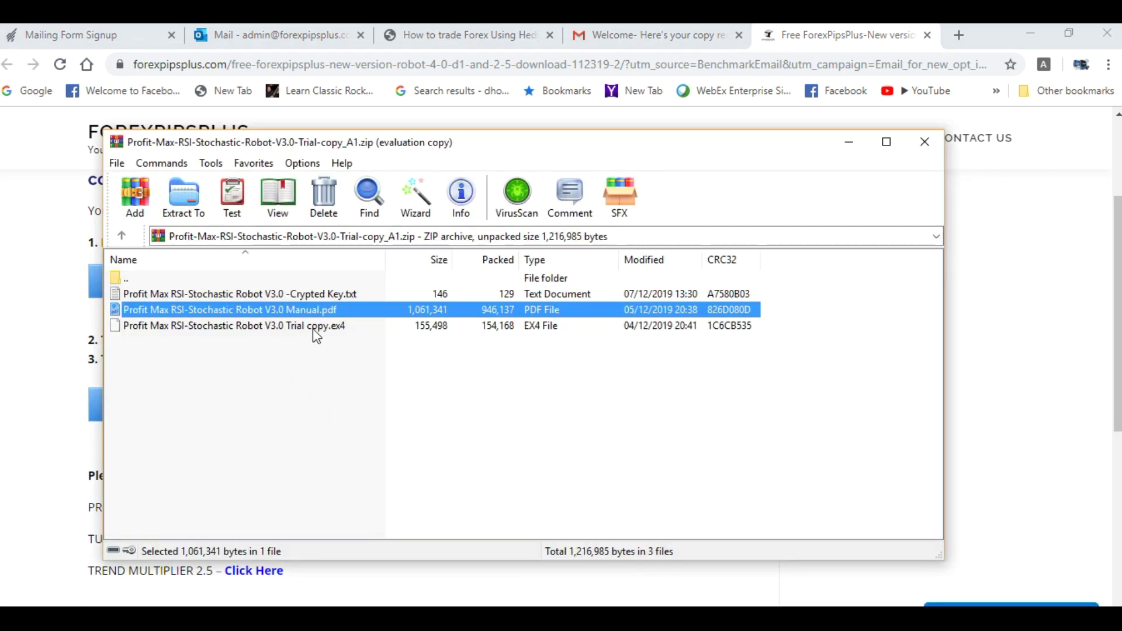
{"action": "left_click", "coordinate": [314, 325]}
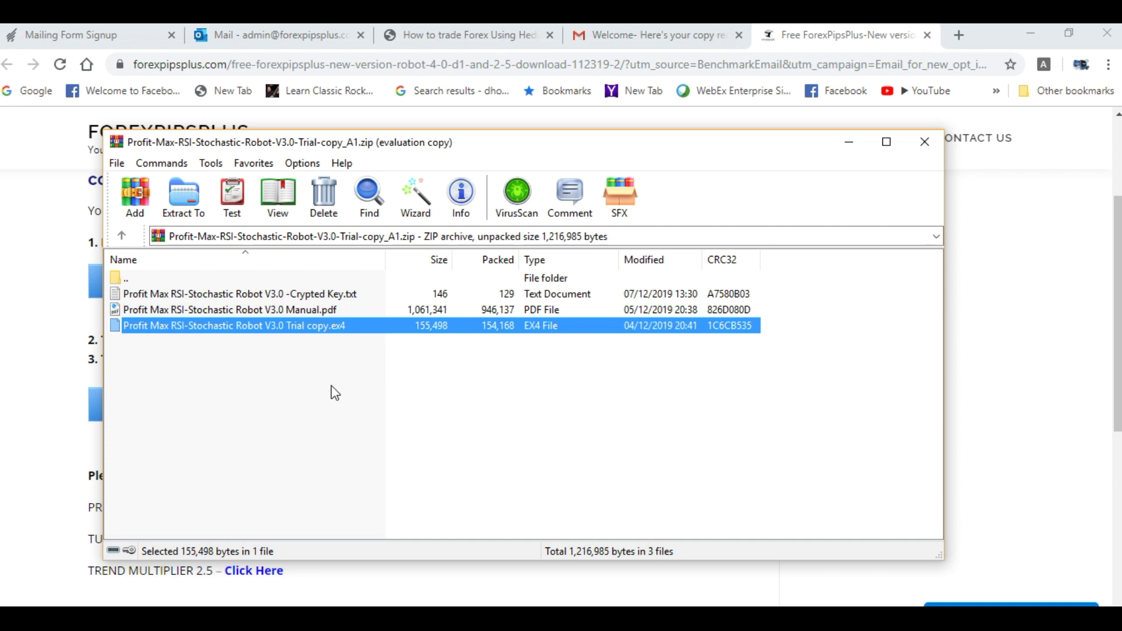
Step: Select all three archived files and choose Extract to a specified folder
{"action": "left_click_drag", "start_coordinate": [368, 376], "coordinate": [269, 290]}
{"action": "right_click", "coordinate": [269, 290]}
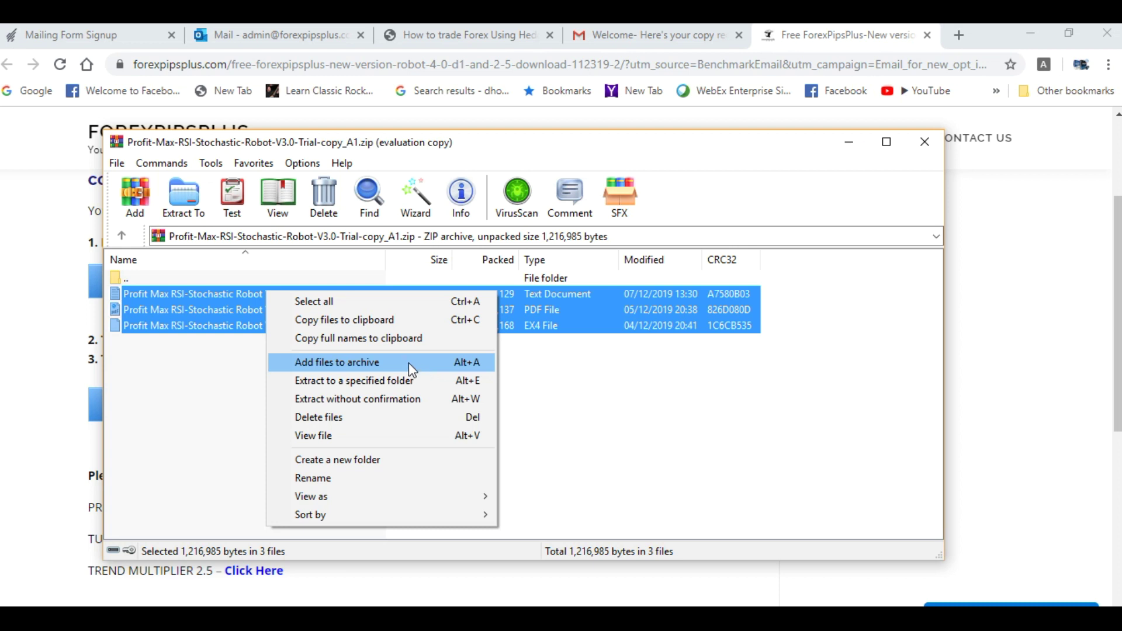
{"action": "left_click", "coordinate": [224, 376]}
{"action": "left_click", "coordinate": [225, 376]}
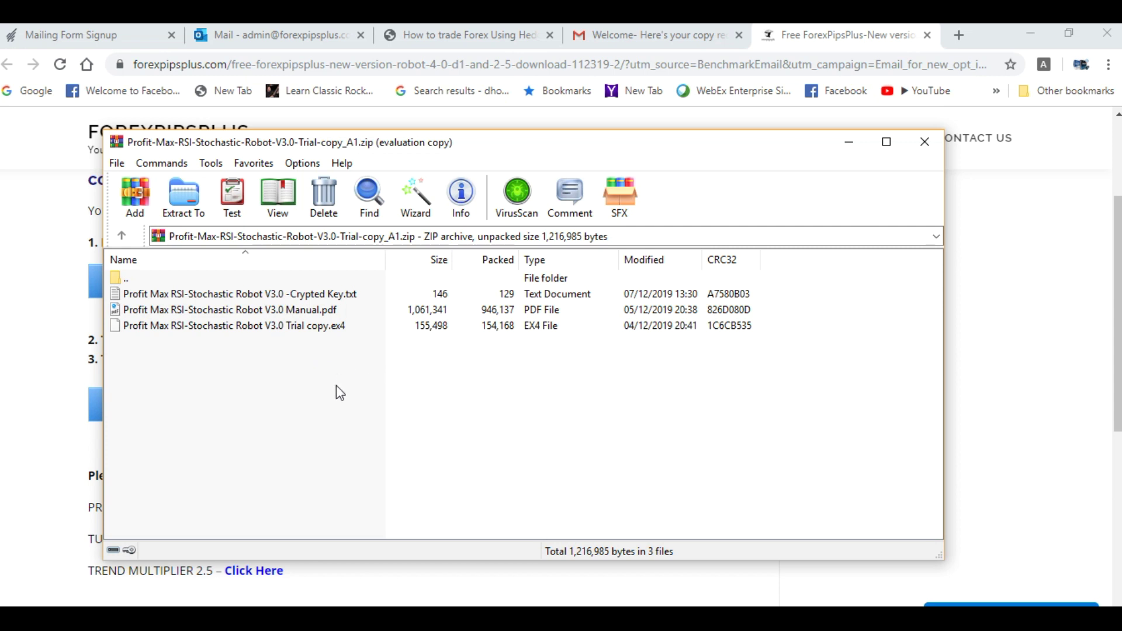
{"action": "left_click_drag", "start_coordinate": [321, 351], "coordinate": [261, 296]}
{"action": "right_click", "coordinate": [260, 296]}
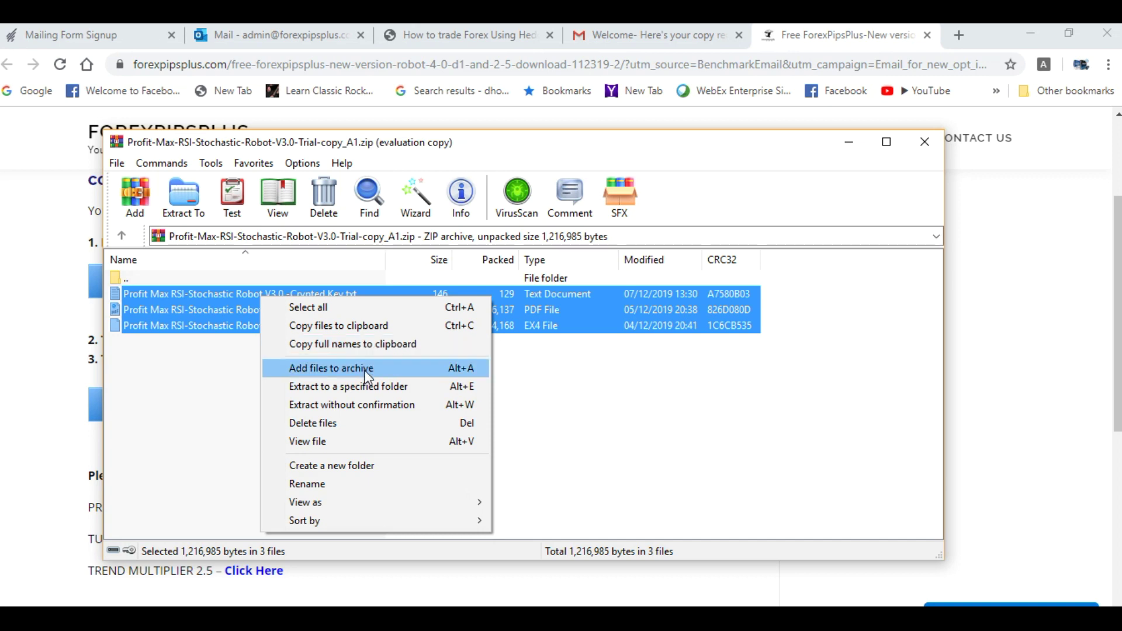
{"action": "left_click", "coordinate": [372, 386]}
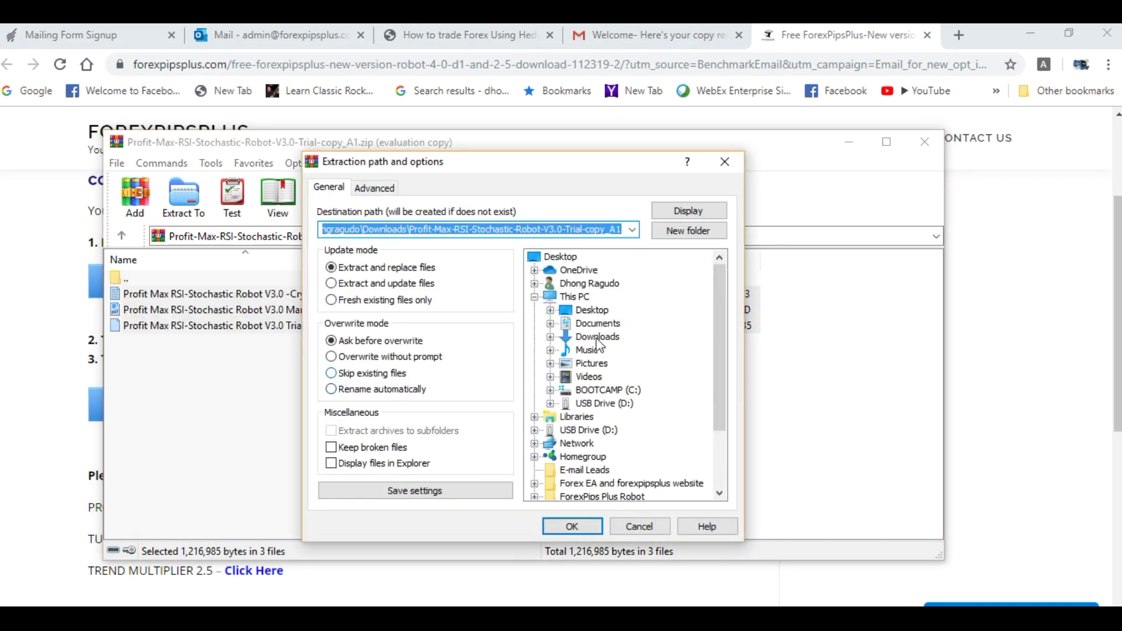
Step: Extract the three files to This PC > Desktop, replacing existing copies with Yes to All
{"action": "left_click", "coordinate": [580, 297]}
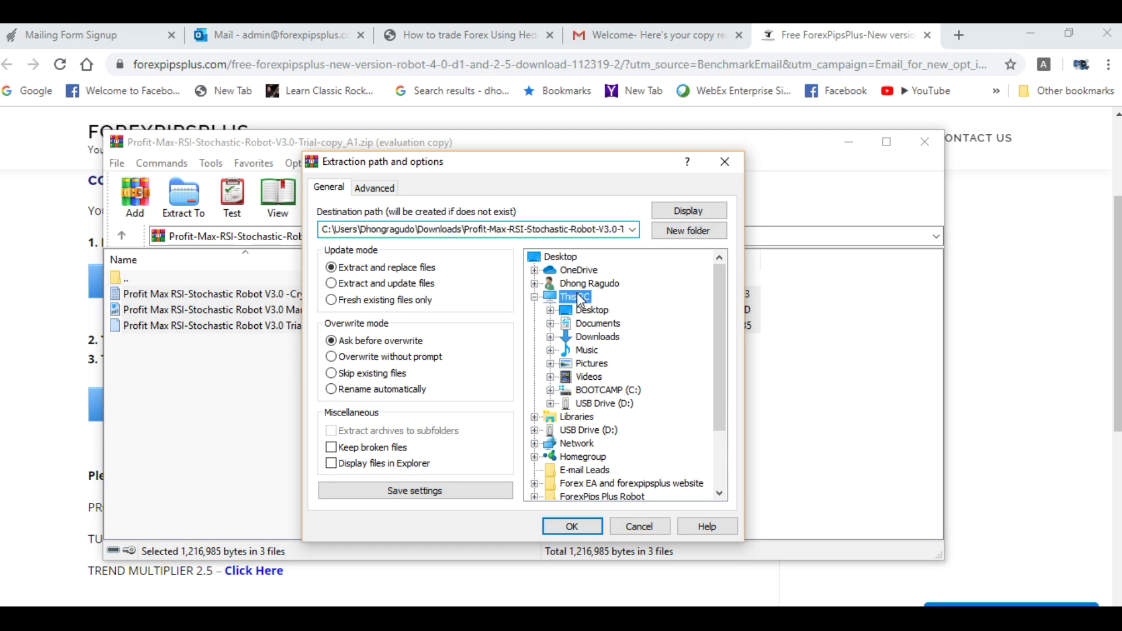
{"action": "left_click", "coordinate": [592, 311]}
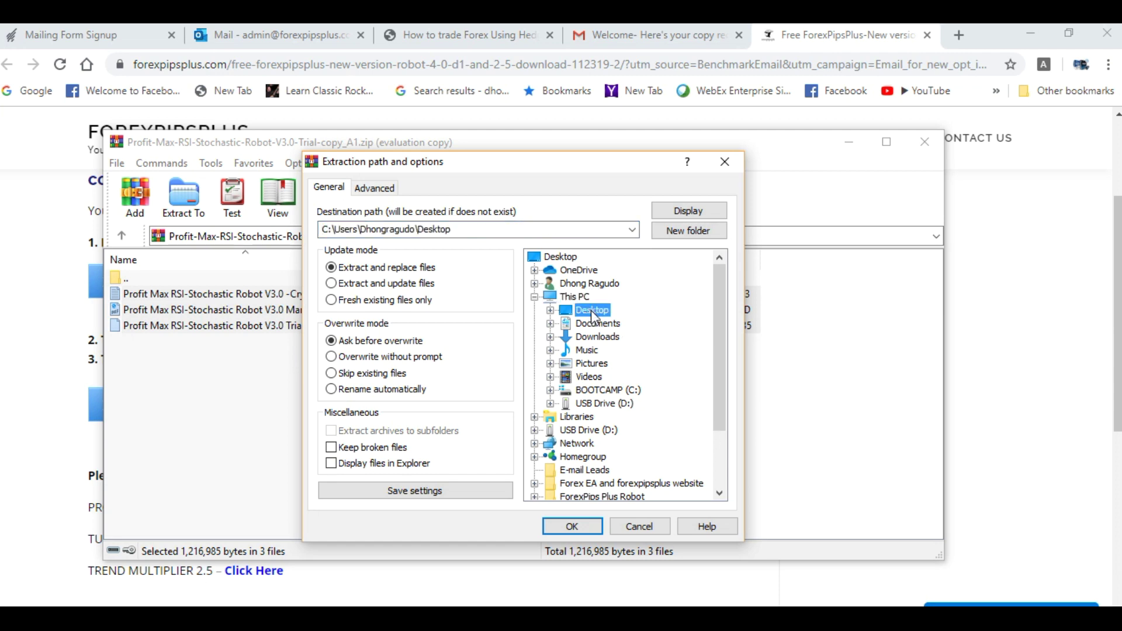
{"action": "left_click", "coordinate": [583, 526]}
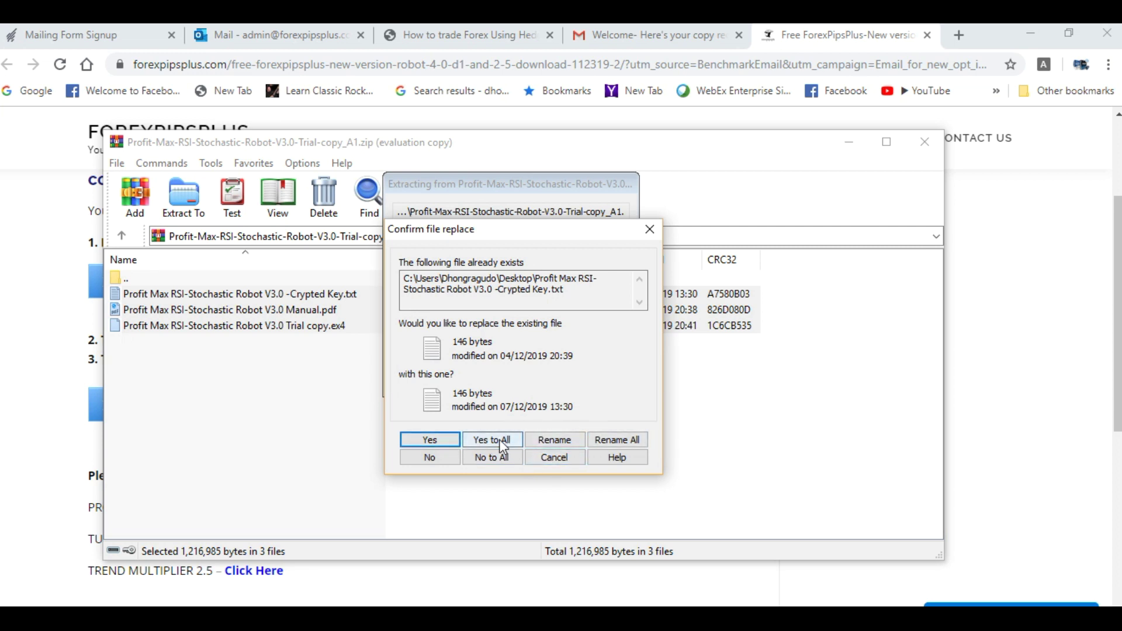
{"action": "left_click", "coordinate": [446, 438]}
{"action": "left_click", "coordinate": [445, 438]}
{"action": "left_click", "coordinate": [445, 440]}
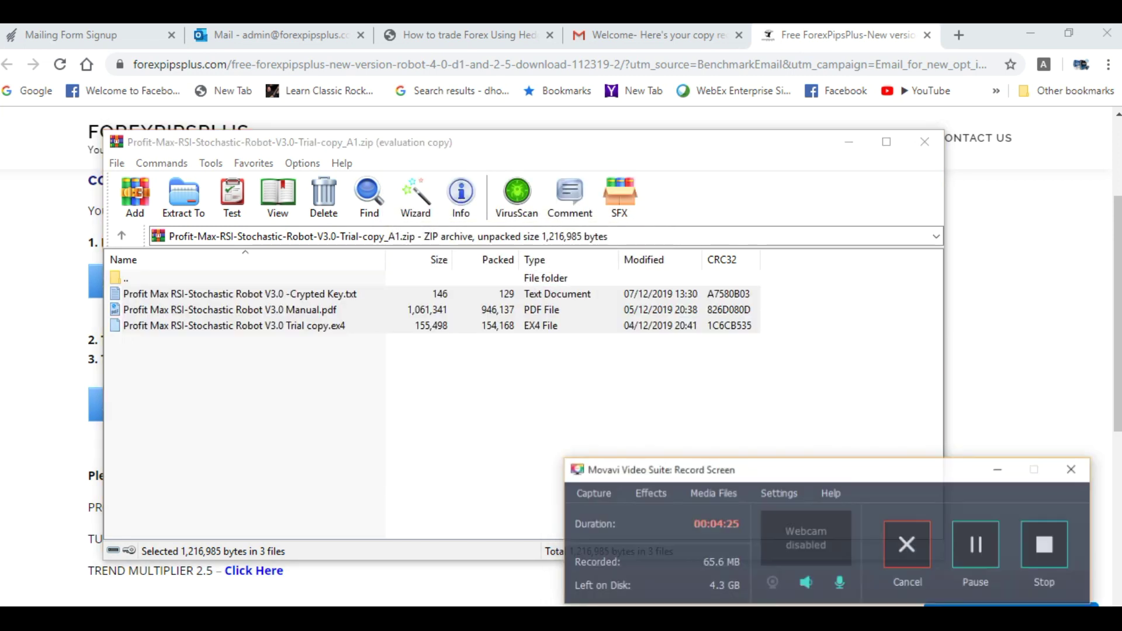
{"action": "left_click", "coordinate": [994, 542]}
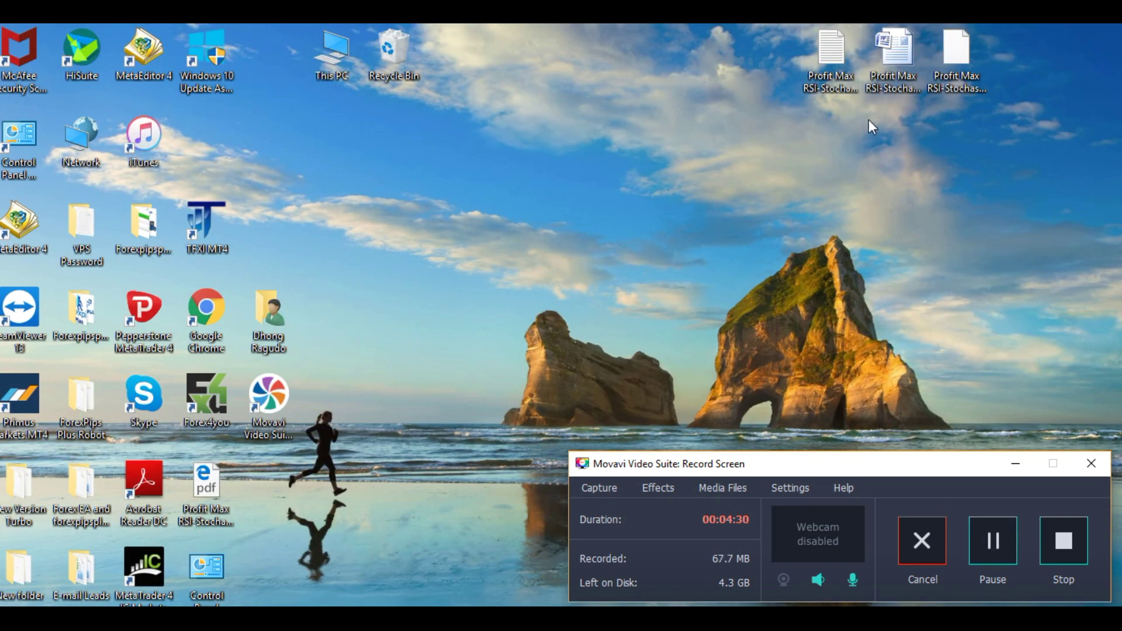
Step: Check the extracted Profit Max files on the desktop, then launch the Primus Markets MT4 terminal
{"action": "left_click", "coordinate": [839, 75]}
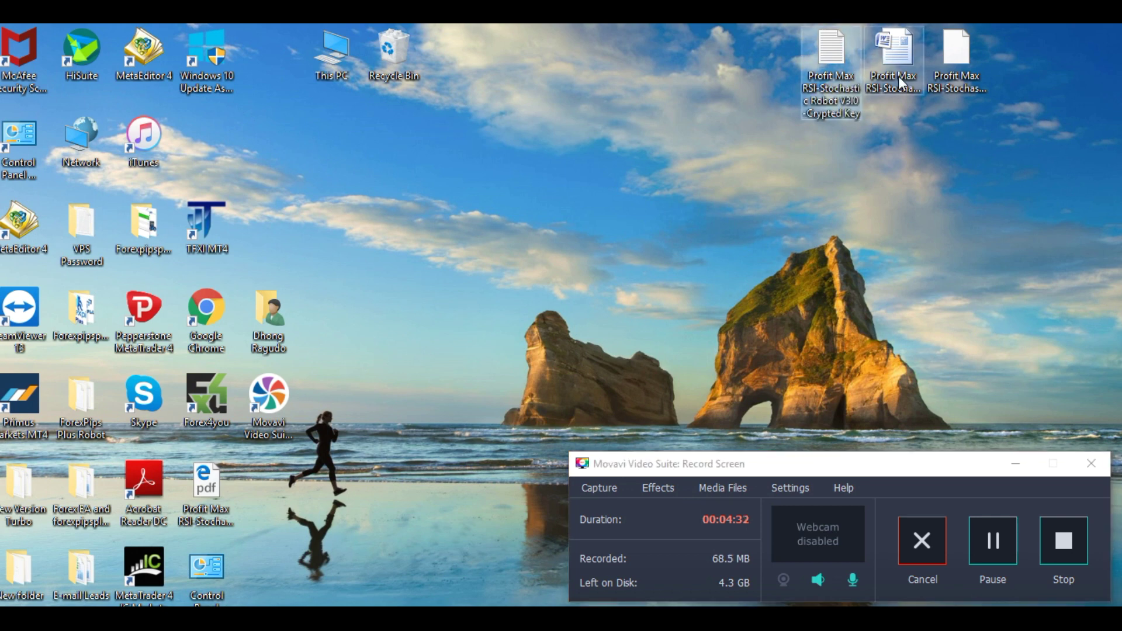
{"action": "left_click", "coordinate": [952, 79]}
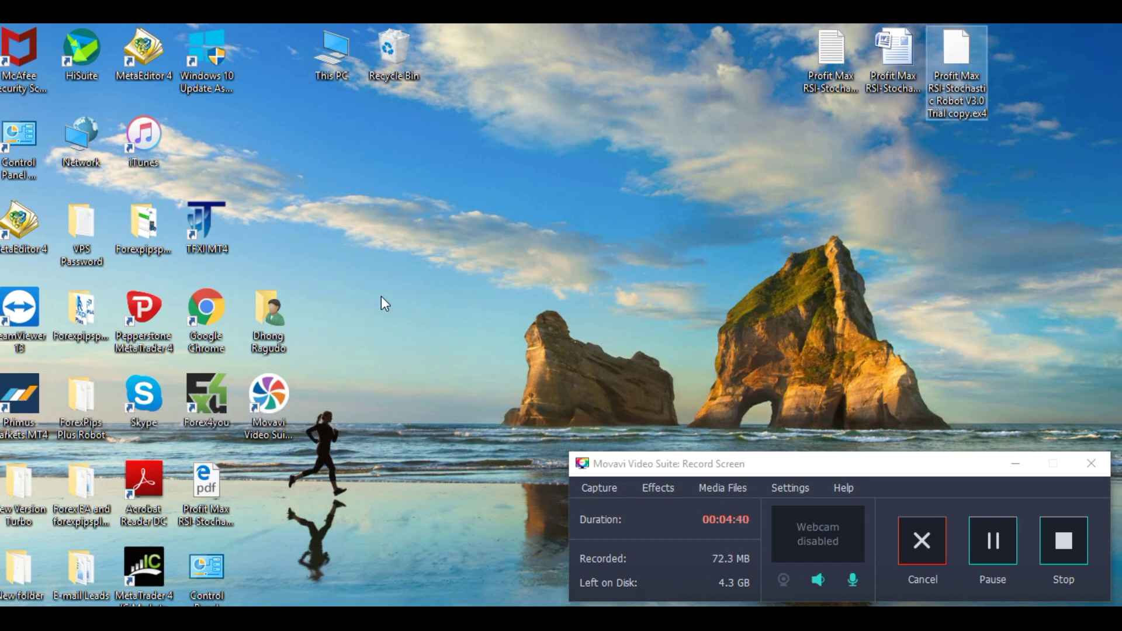
{"action": "left_click", "coordinate": [161, 318]}
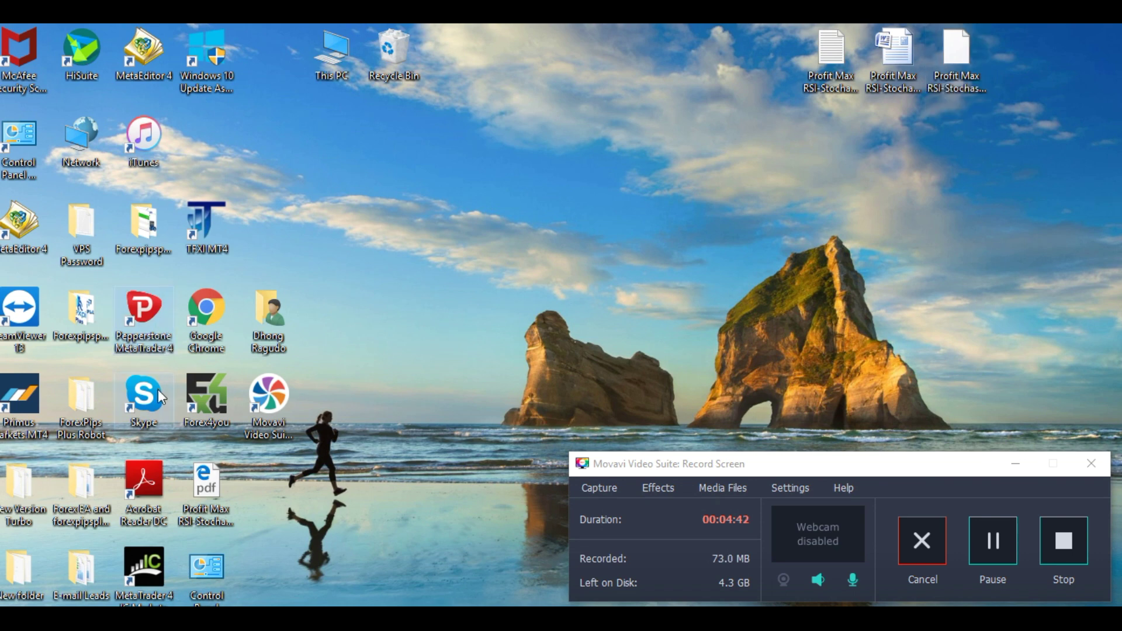
{"action": "left_click", "coordinate": [40, 388]}
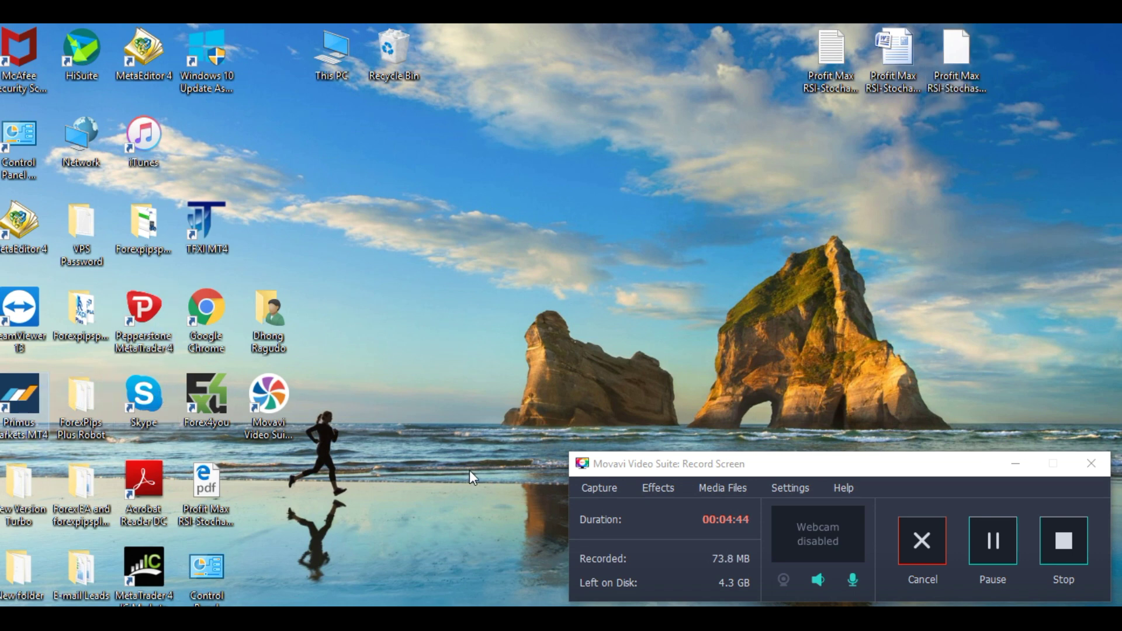
{"action": "double_click", "coordinate": [20, 398]}
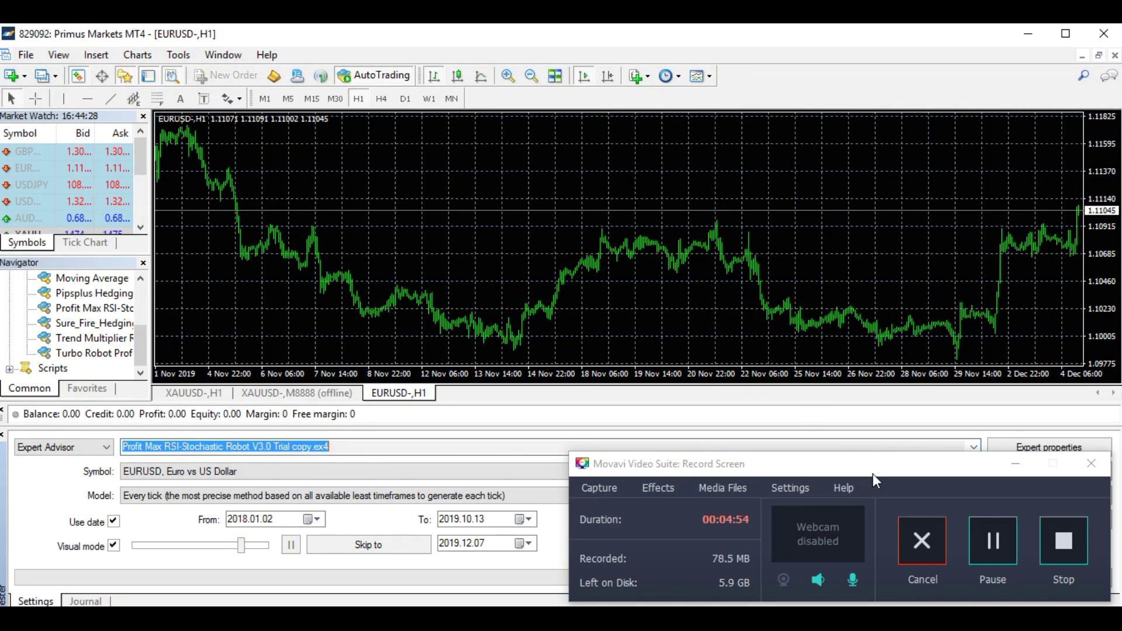
Step: Adjust the MT4 side-panel splitter, minimize the terminal, and select the desktop .ex4 robot file
{"action": "left_click", "coordinate": [988, 539]}
{"action": "left_click", "coordinate": [995, 539]}
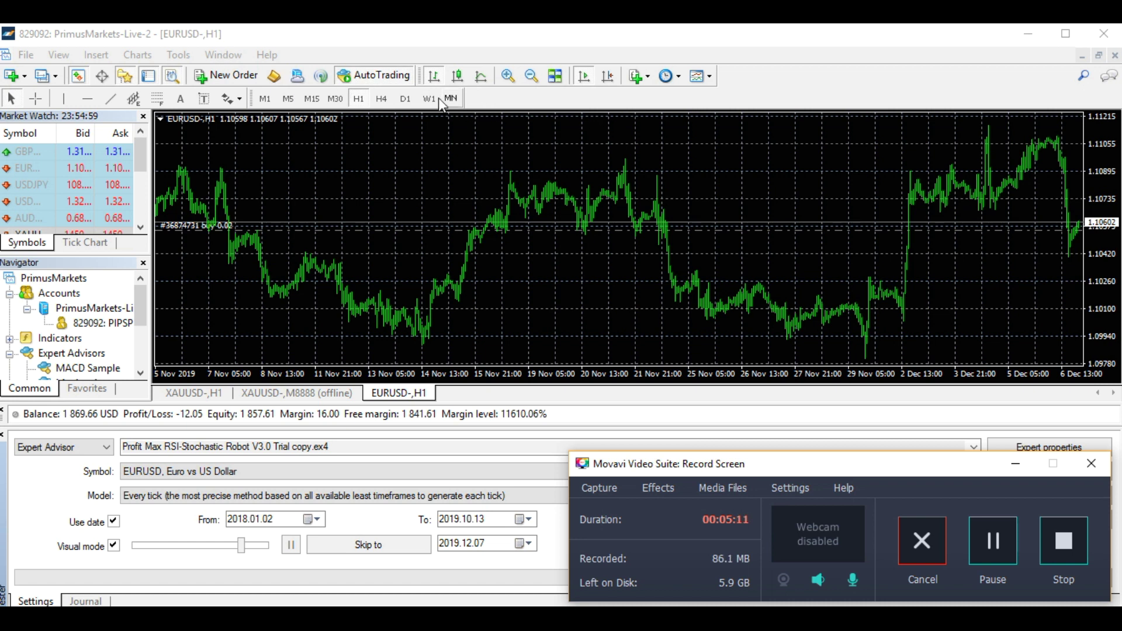
{"action": "left_click", "coordinate": [320, 36]}
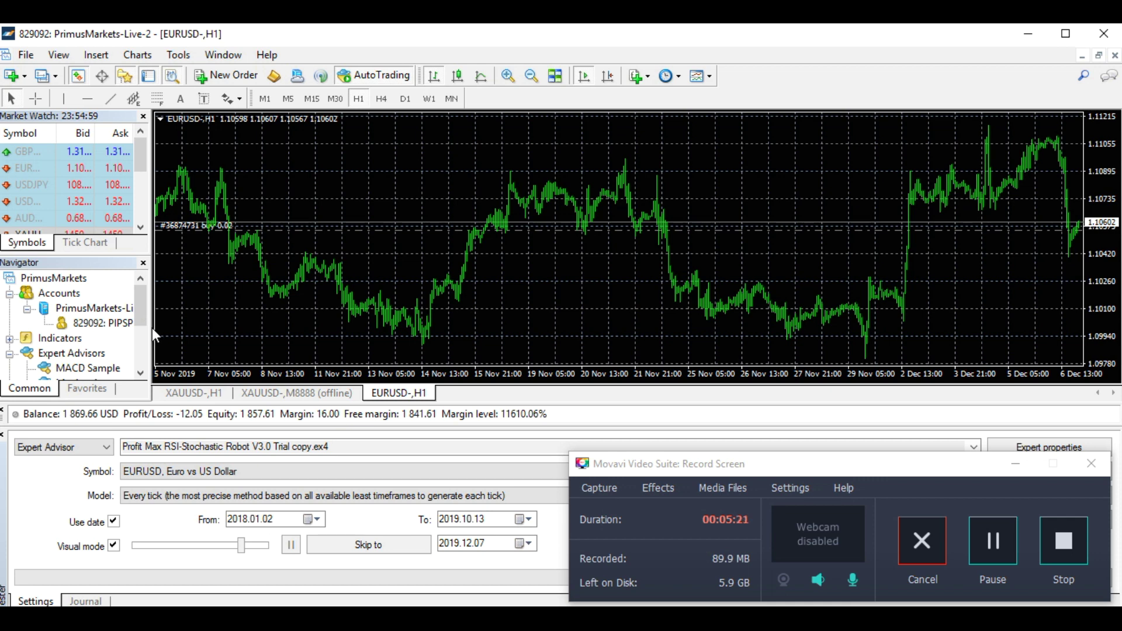
{"action": "mouse_move", "coordinate": [152, 327]}
{"action": "left_mouse_down"}
{"action": "mouse_move", "coordinate": [201, 334]}
{"action": "mouse_move", "coordinate": [143, 319]}
{"action": "left_mouse_up"}
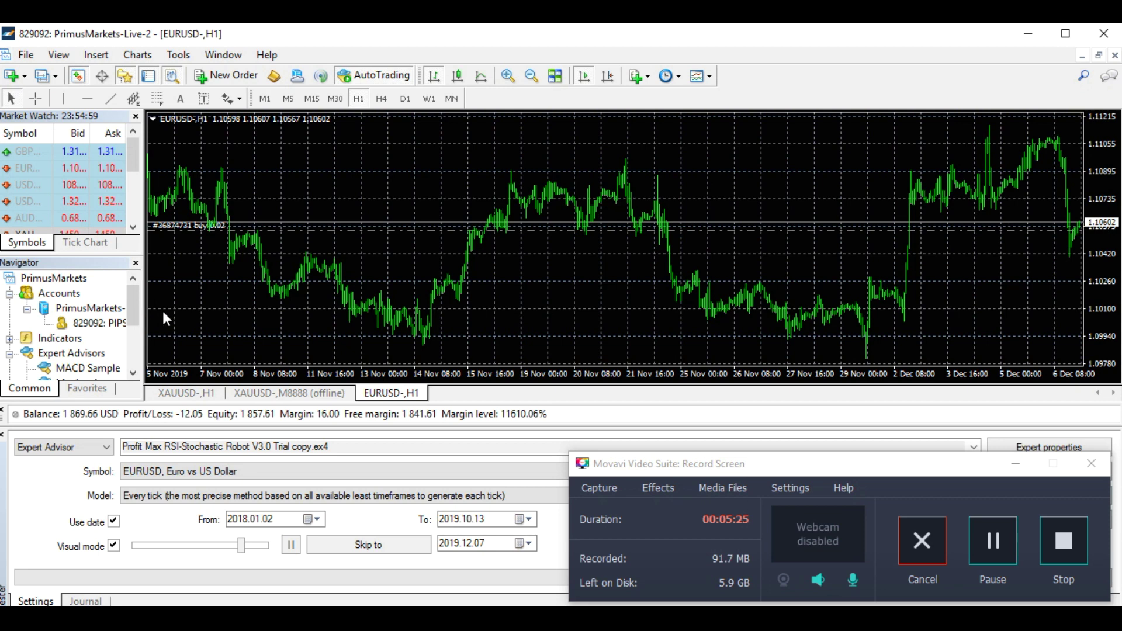
{"action": "left_click_drag", "start_coordinate": [142, 315], "coordinate": [138, 316]}
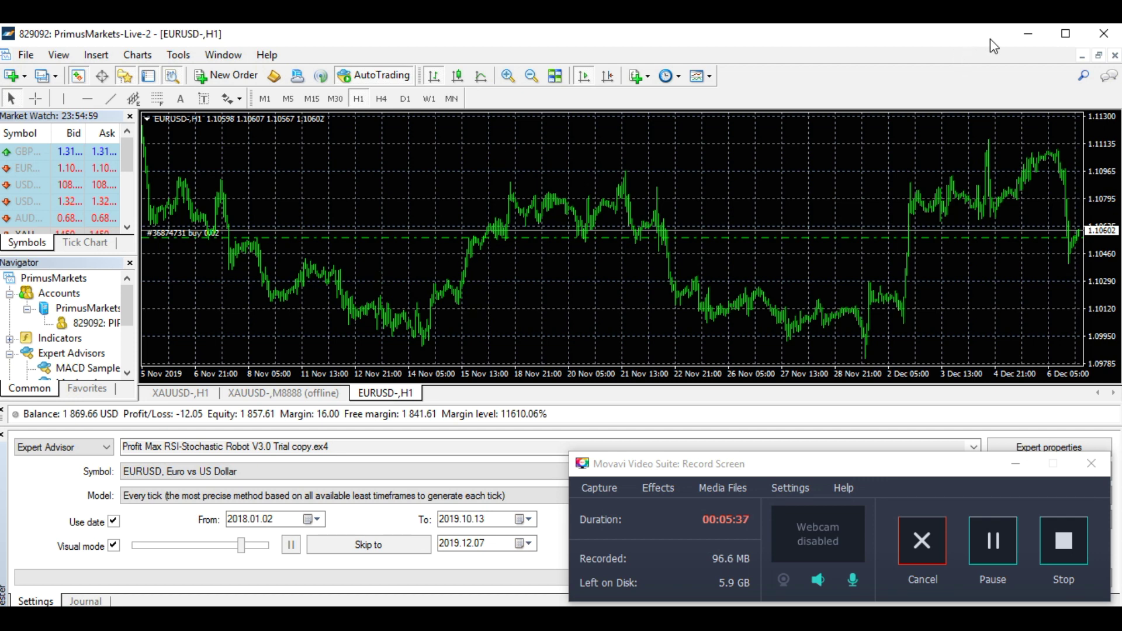
{"action": "left_click", "coordinate": [1029, 33]}
{"action": "left_click", "coordinate": [961, 55]}
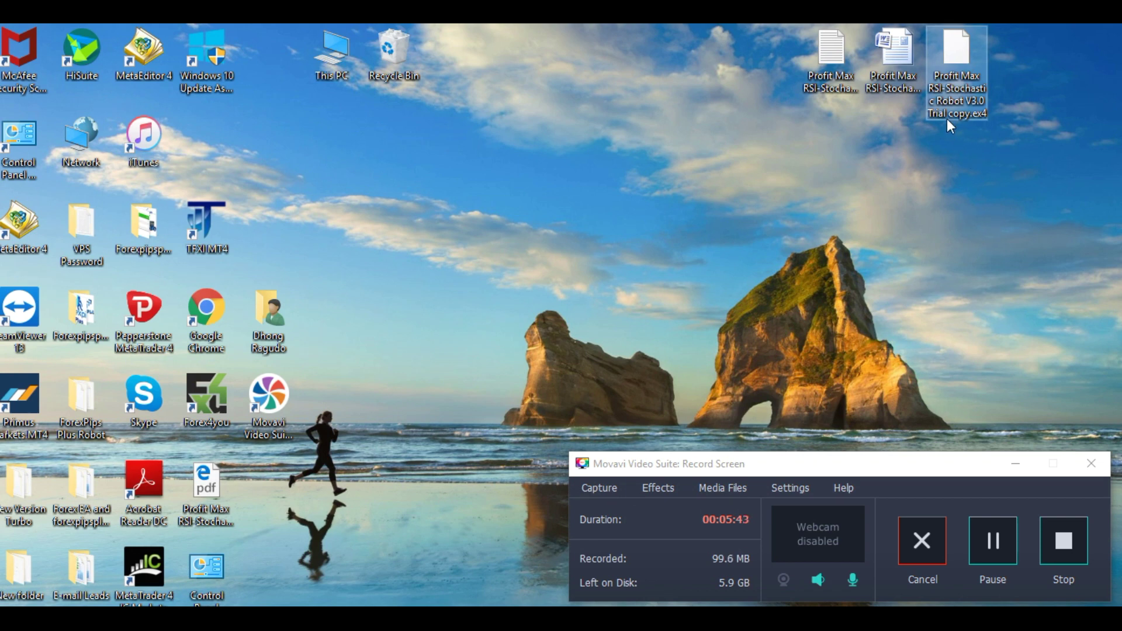
Step: Copy the Profit Max RSI-Stochastic Robot V3.0 Trial copy.ex4 file and return to MetaTrader 4
{"action": "right_click", "coordinate": [956, 61]}
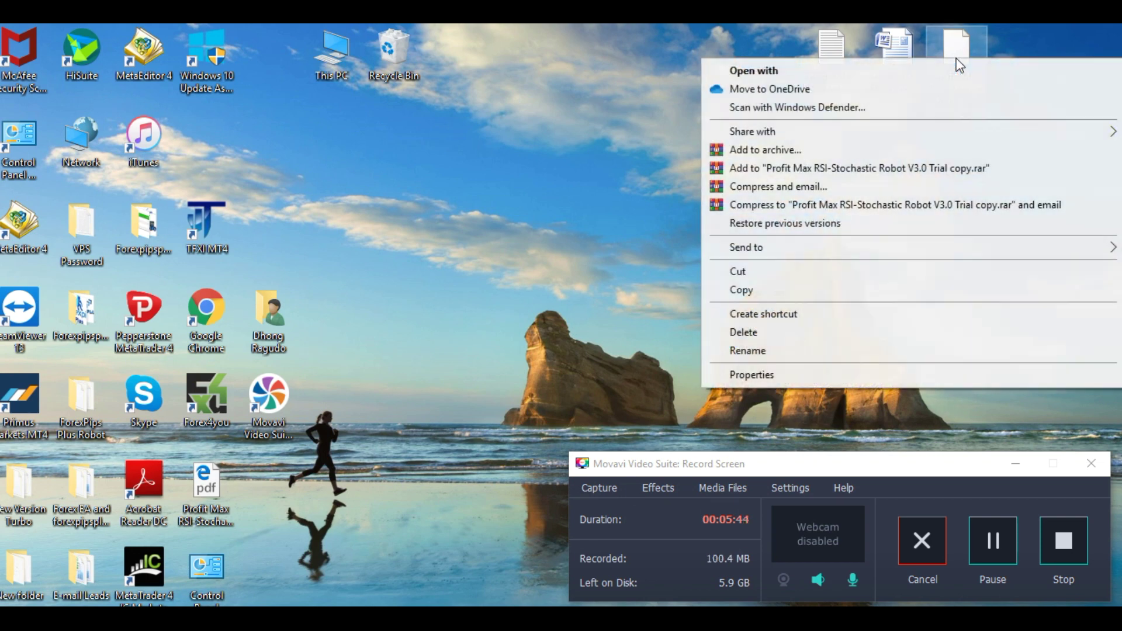
{"action": "left_click", "coordinate": [840, 289]}
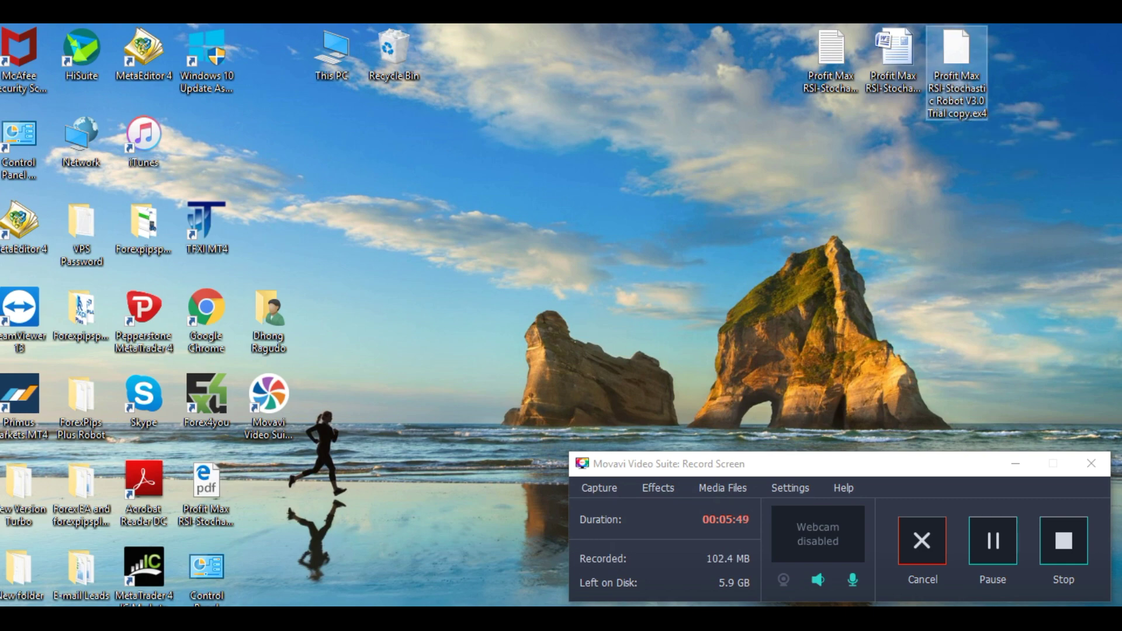
{"action": "key", "text": "alt+Tab"}
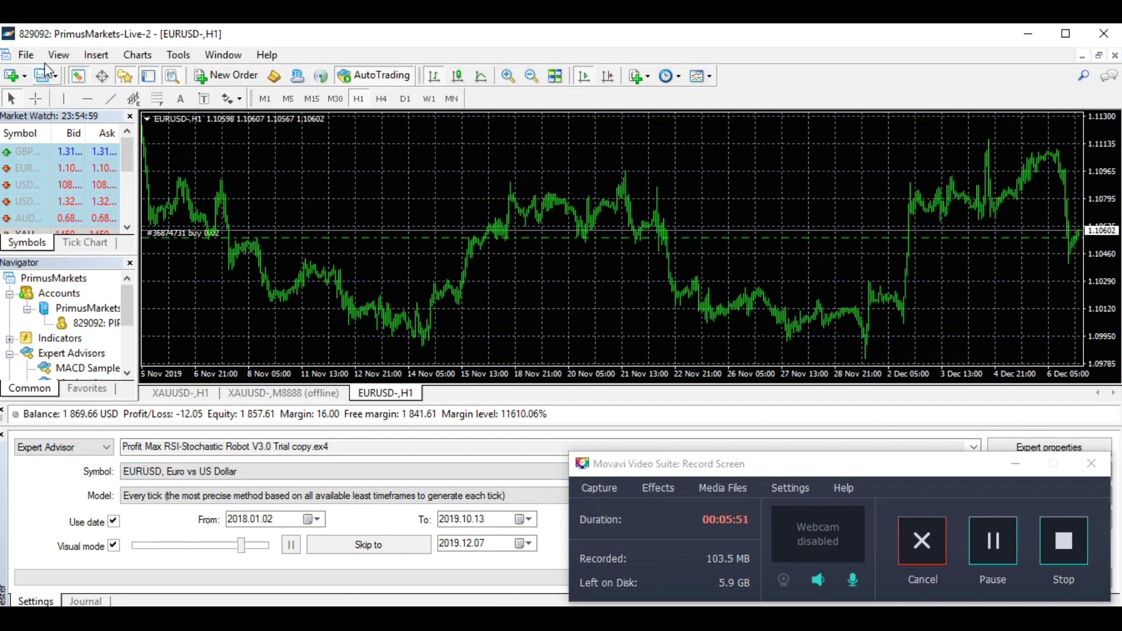
Step: Open the terminal's data folder from the File menu and browse to MQL4\Experts
{"action": "left_click", "coordinate": [26, 55]}
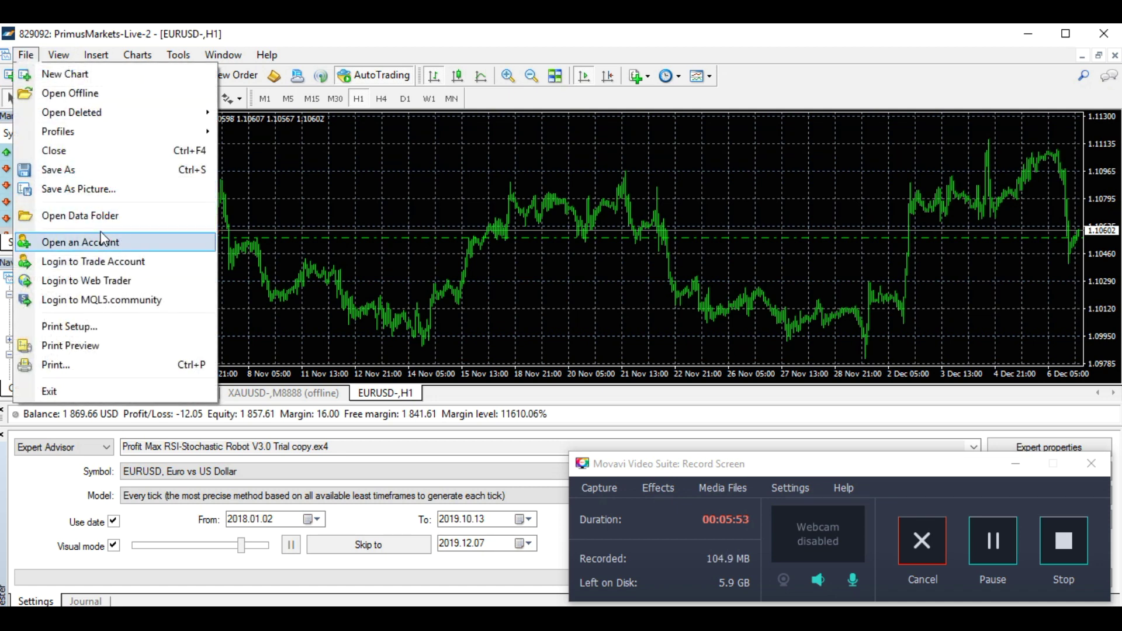
{"action": "left_click", "coordinate": [106, 215]}
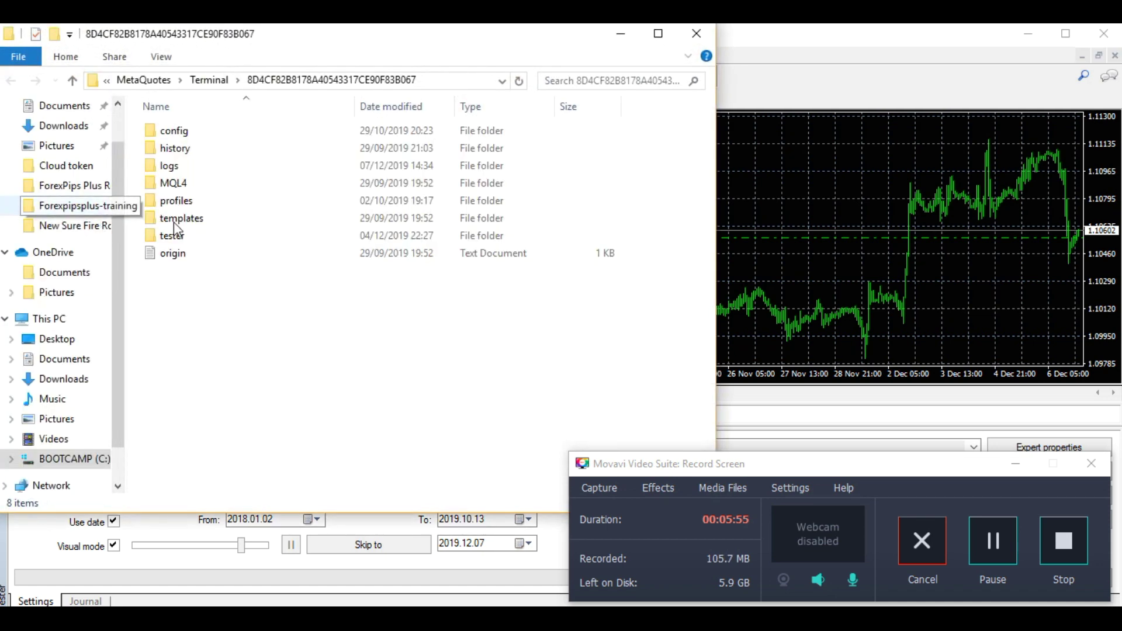
{"action": "left_click_drag", "start_coordinate": [308, 46], "coordinate": [449, 54]}
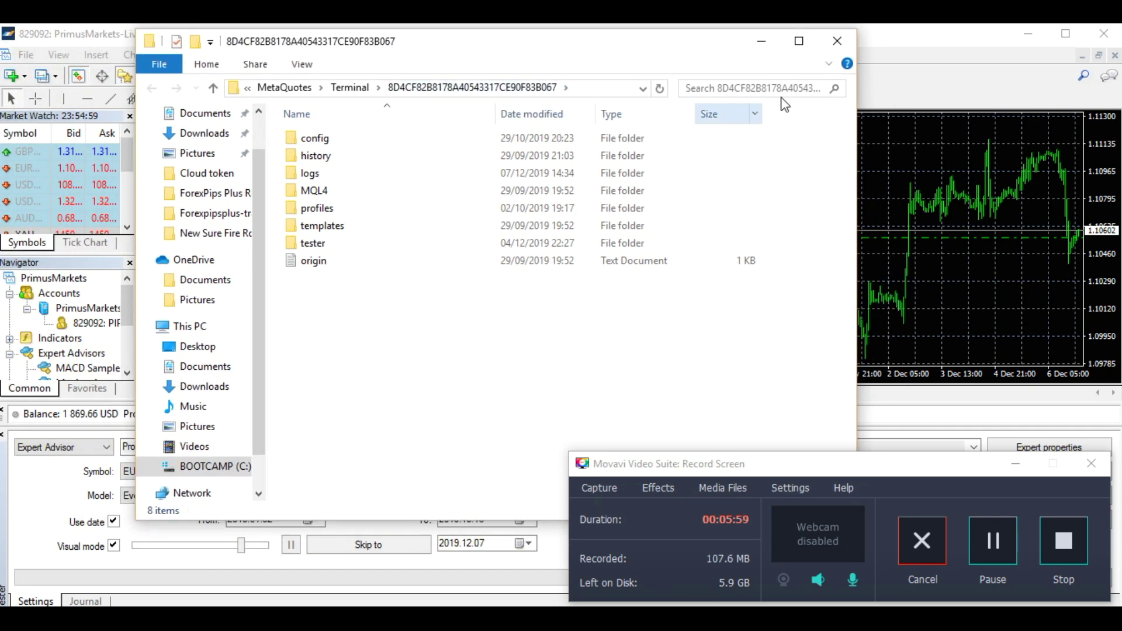
{"action": "left_click", "coordinate": [838, 41]}
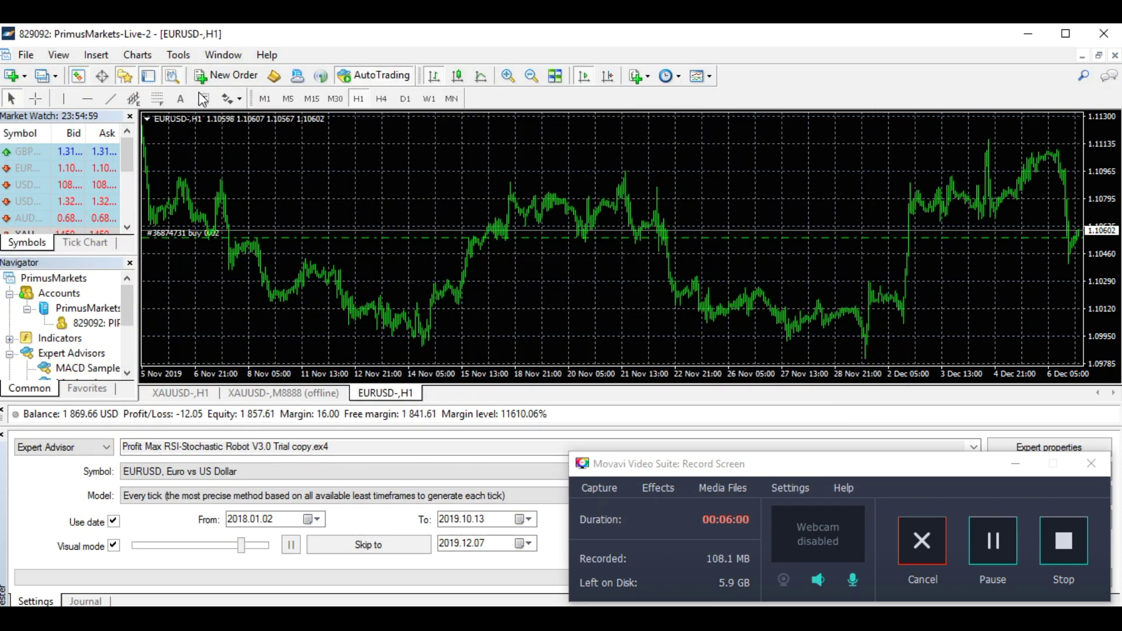
{"action": "left_click", "coordinate": [25, 55]}
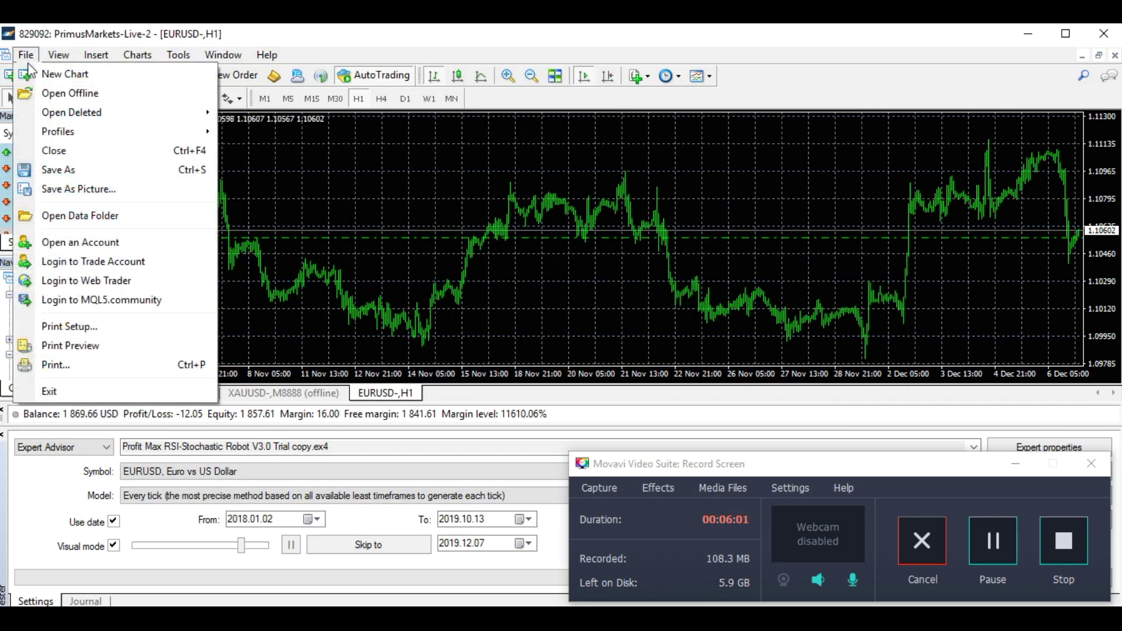
{"action": "left_click", "coordinate": [109, 217]}
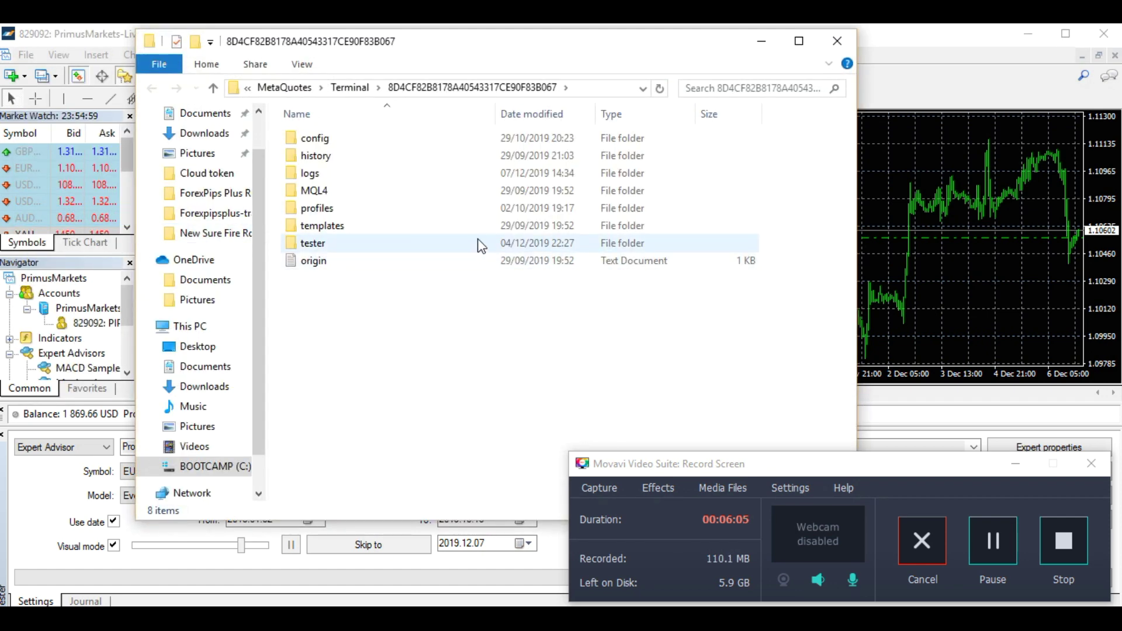
{"action": "left_click", "coordinate": [400, 193]}
{"action": "double_click", "coordinate": [396, 199]}
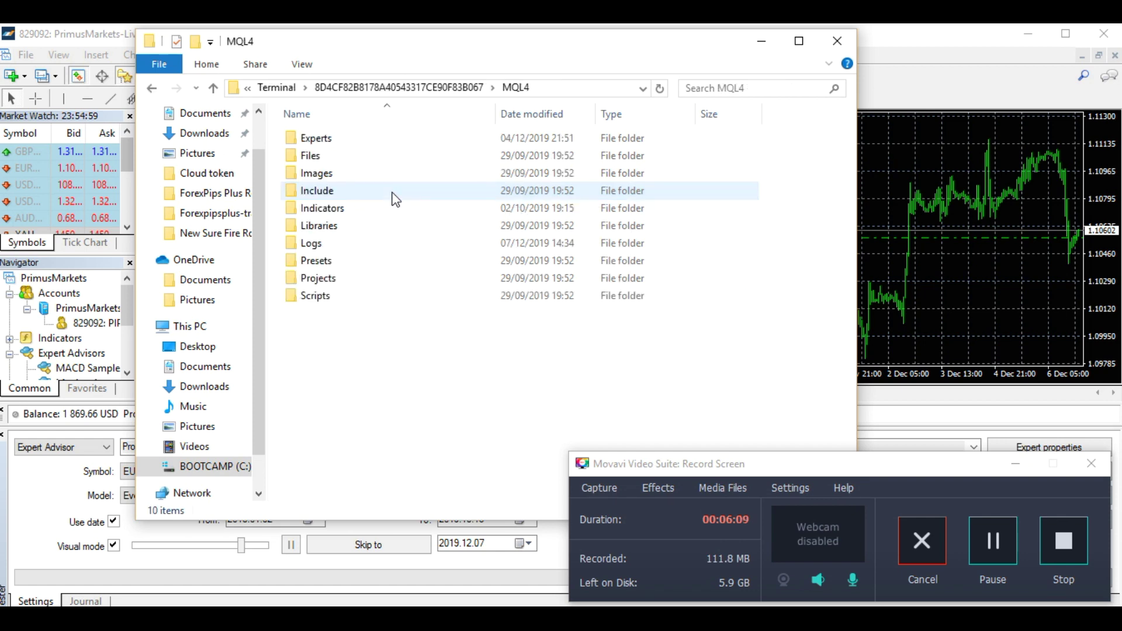
{"action": "double_click", "coordinate": [391, 143]}
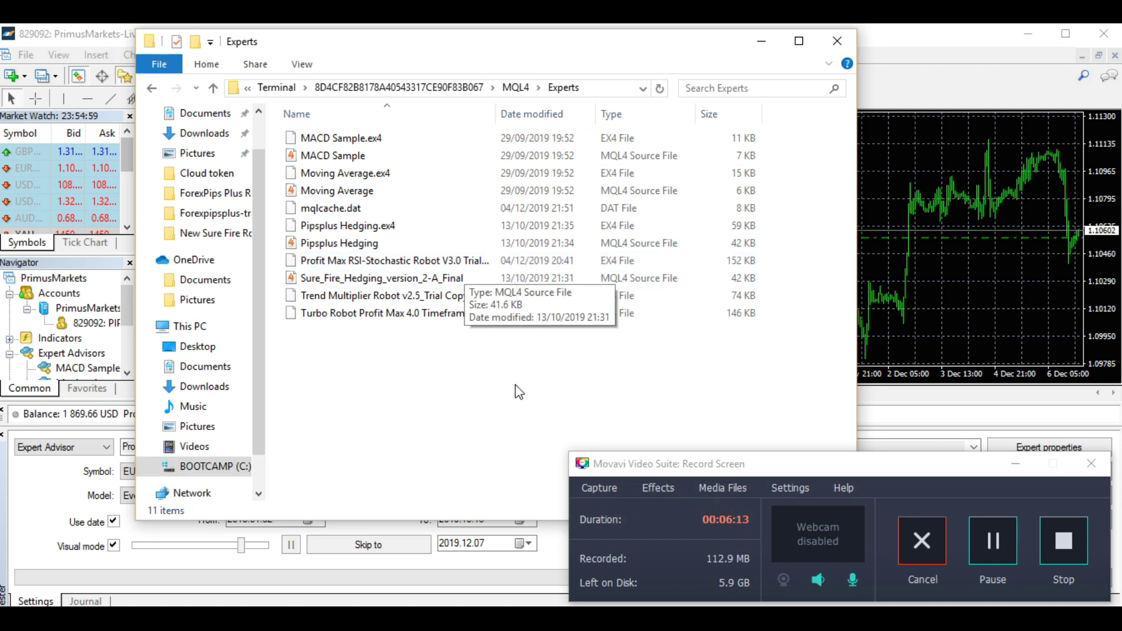
Step: Paste the .ex4 robot into Experts, replacing the existing file, then close the folder
{"action": "right_click", "coordinate": [429, 380]}
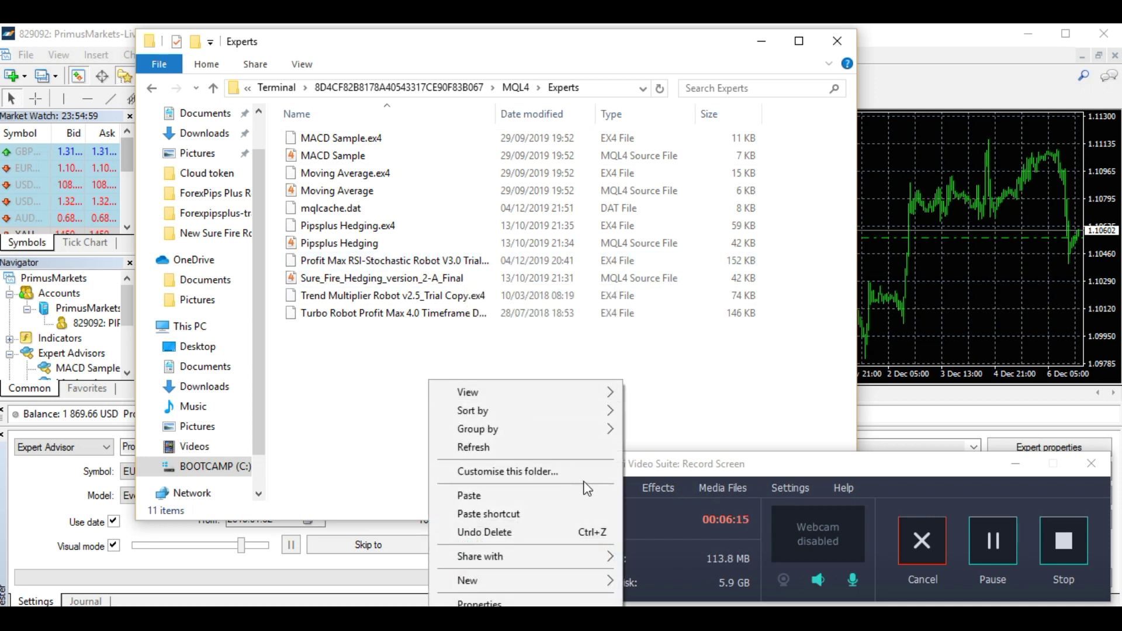
{"action": "left_click", "coordinate": [524, 495]}
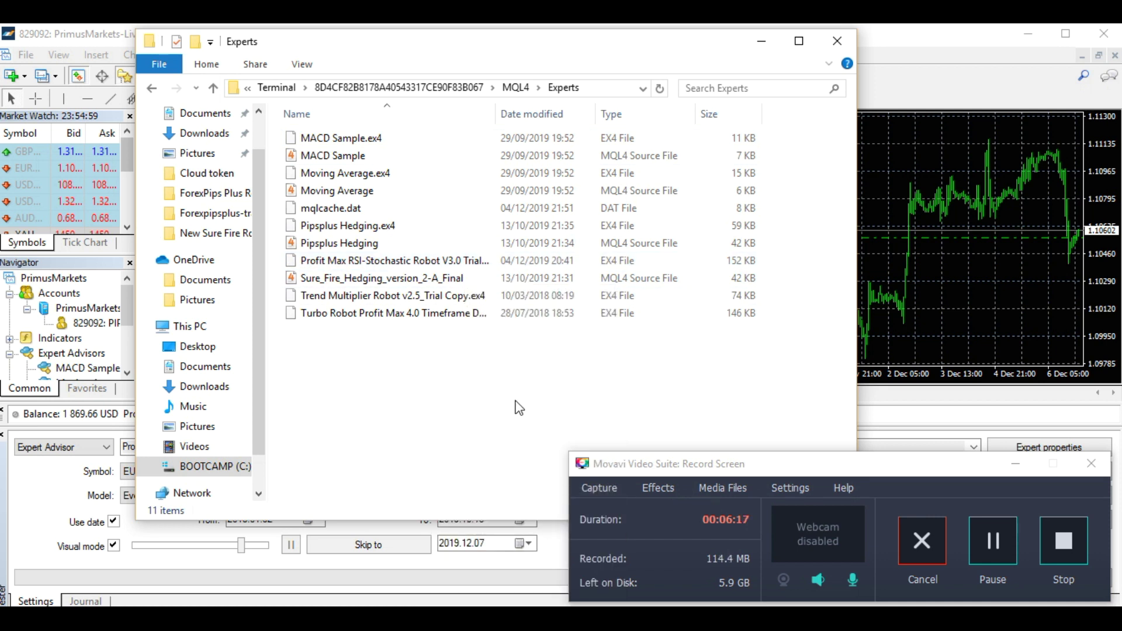
{"action": "left_click_drag", "start_coordinate": [491, 50], "coordinate": [415, 42]}
{"action": "mouse_move", "coordinate": [175, 605]}
{"action": "left_click", "coordinate": [351, 570]}
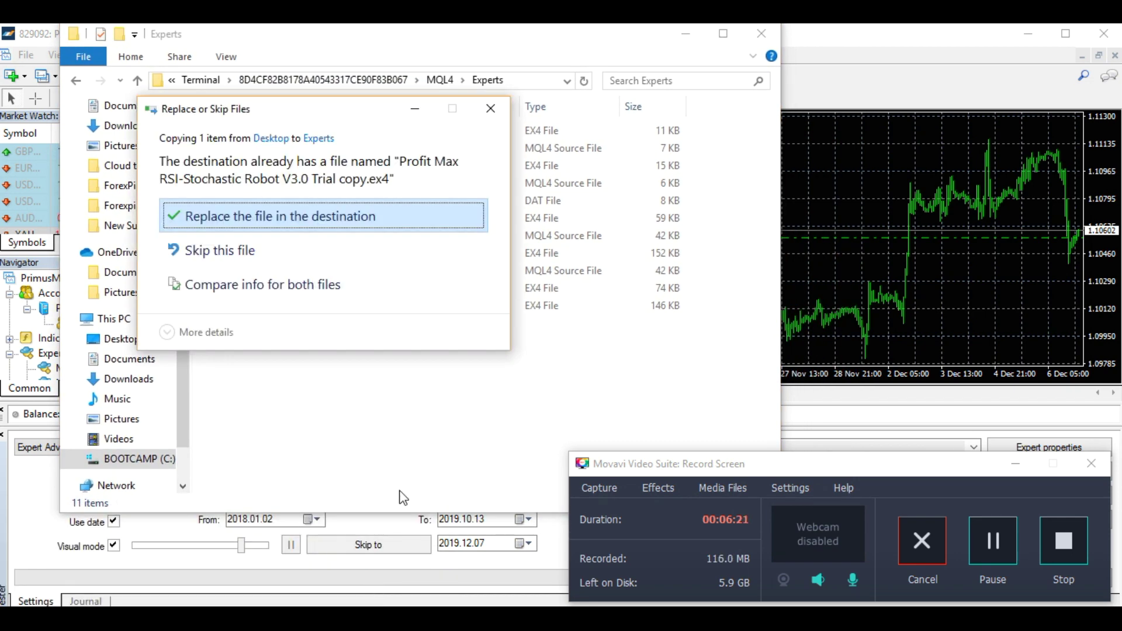
{"action": "left_click", "coordinate": [311, 219]}
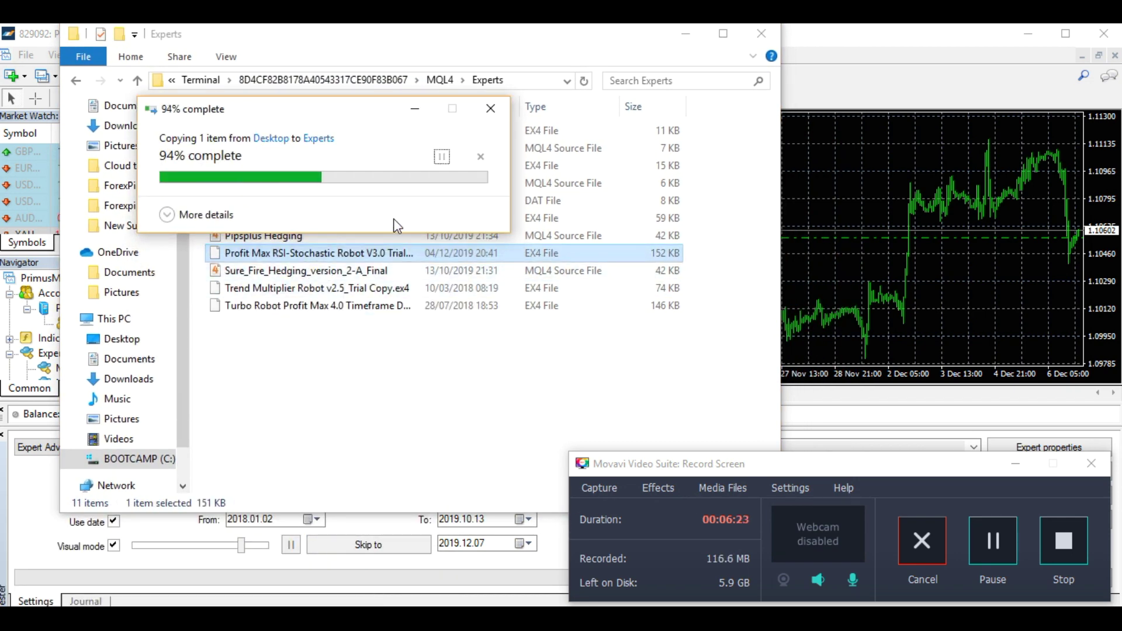
{"action": "left_click", "coordinate": [414, 369]}
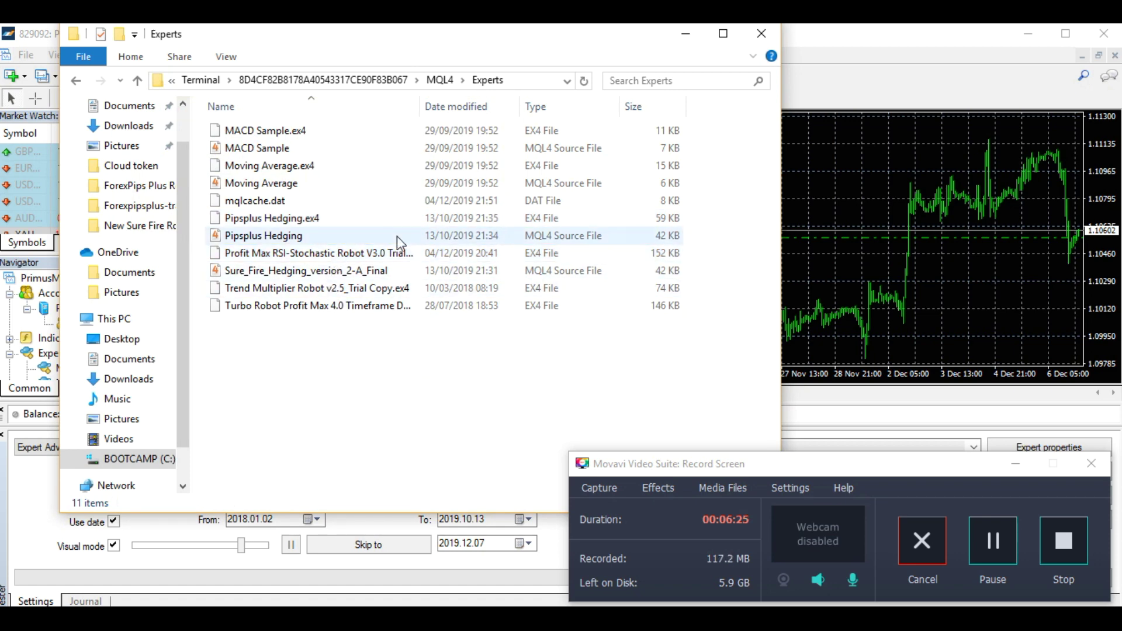
{"action": "left_click", "coordinate": [762, 35]}
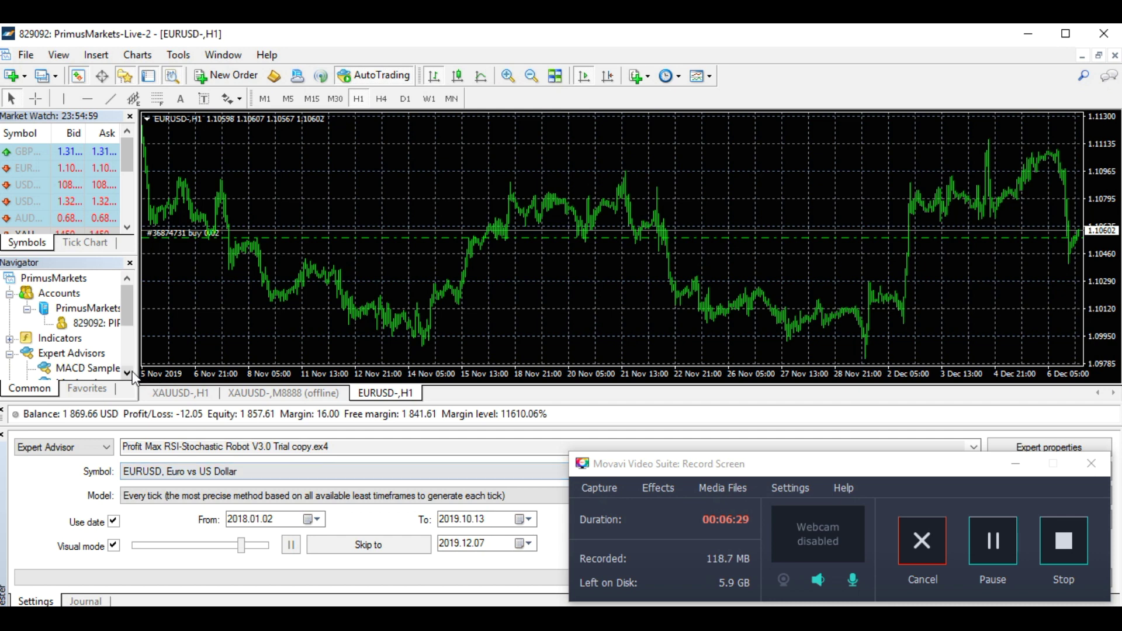
Step: Widen the Navigator panel and refresh the Expert Advisors list
{"action": "left_click_drag", "start_coordinate": [138, 331], "coordinate": [190, 331]}
{"action": "left_click", "coordinate": [88, 326]}
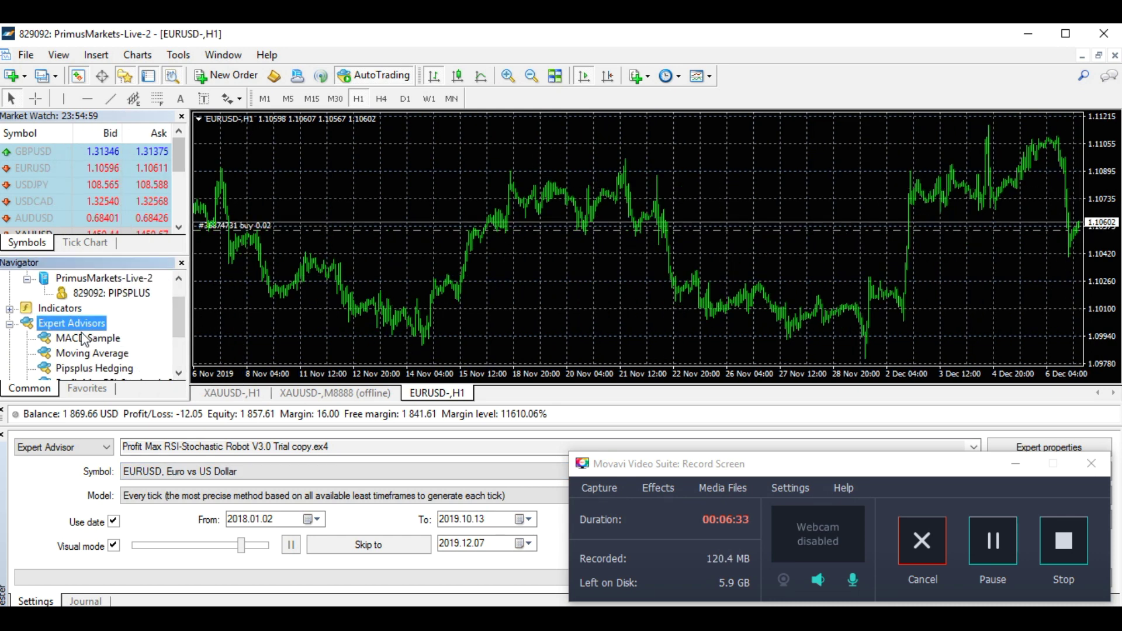
{"action": "left_click", "coordinate": [59, 54]}
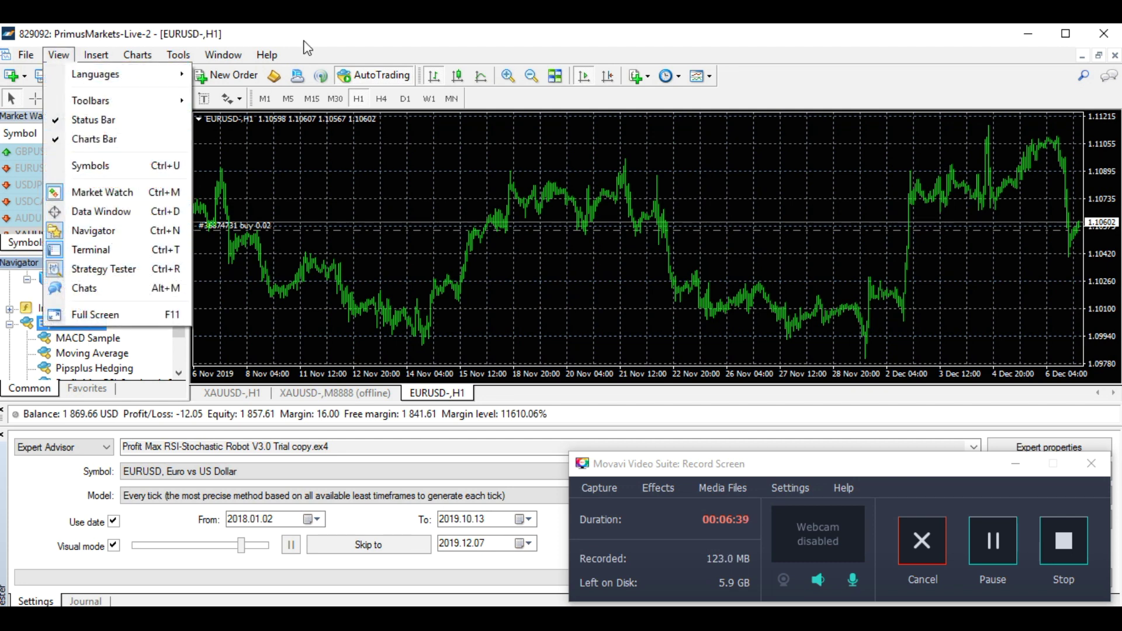
{"action": "left_click", "coordinate": [221, 124]}
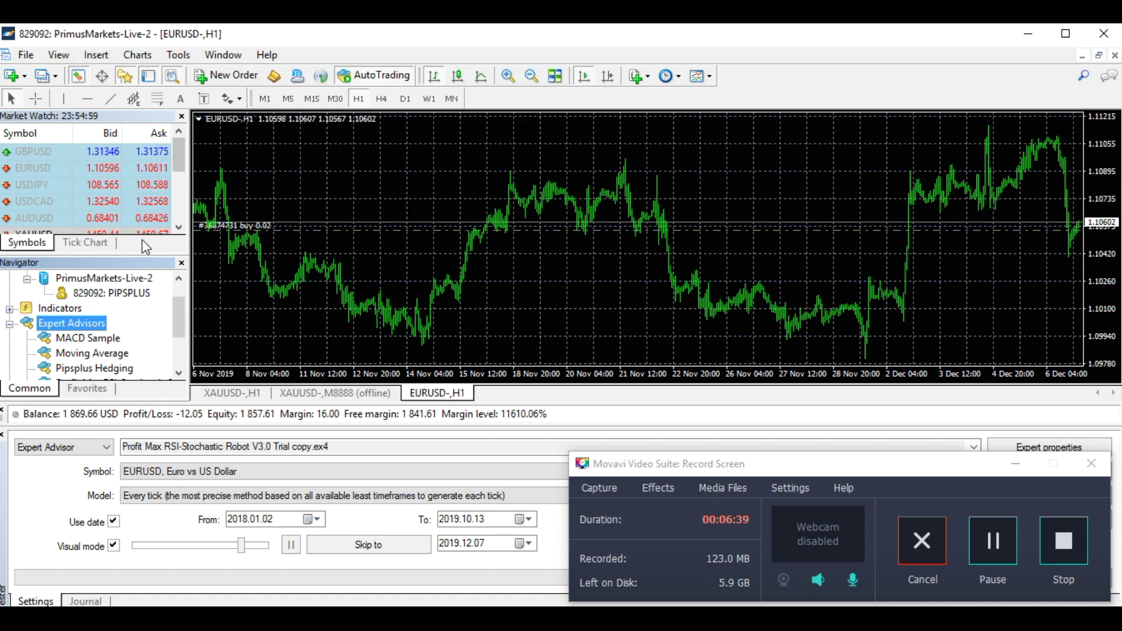
{"action": "right_click", "coordinate": [78, 328]}
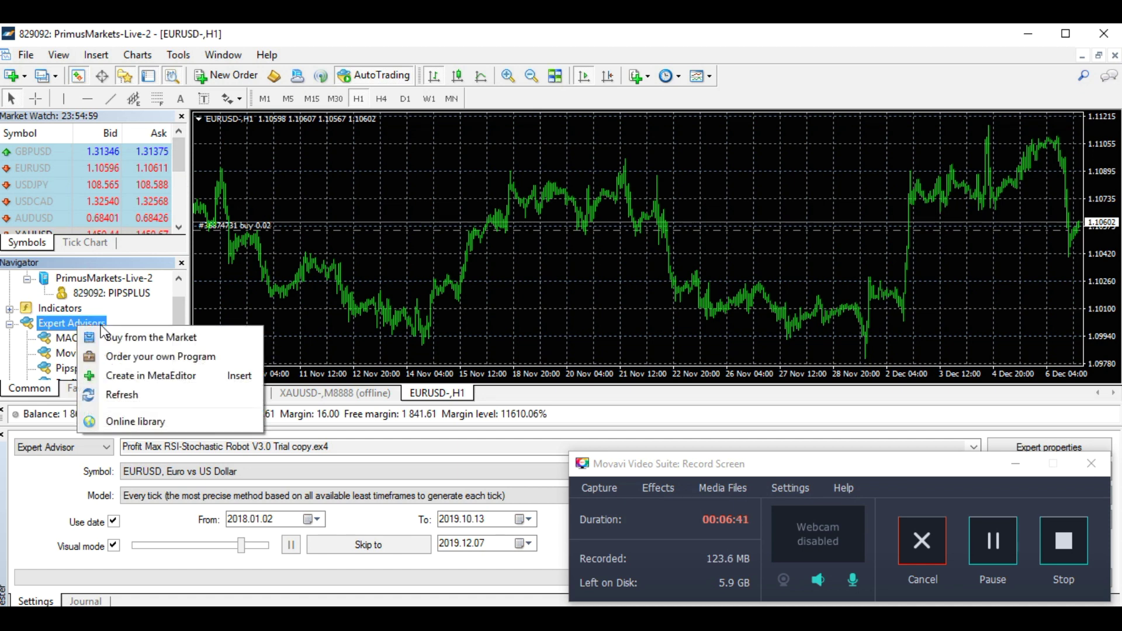
{"action": "left_click", "coordinate": [132, 399]}
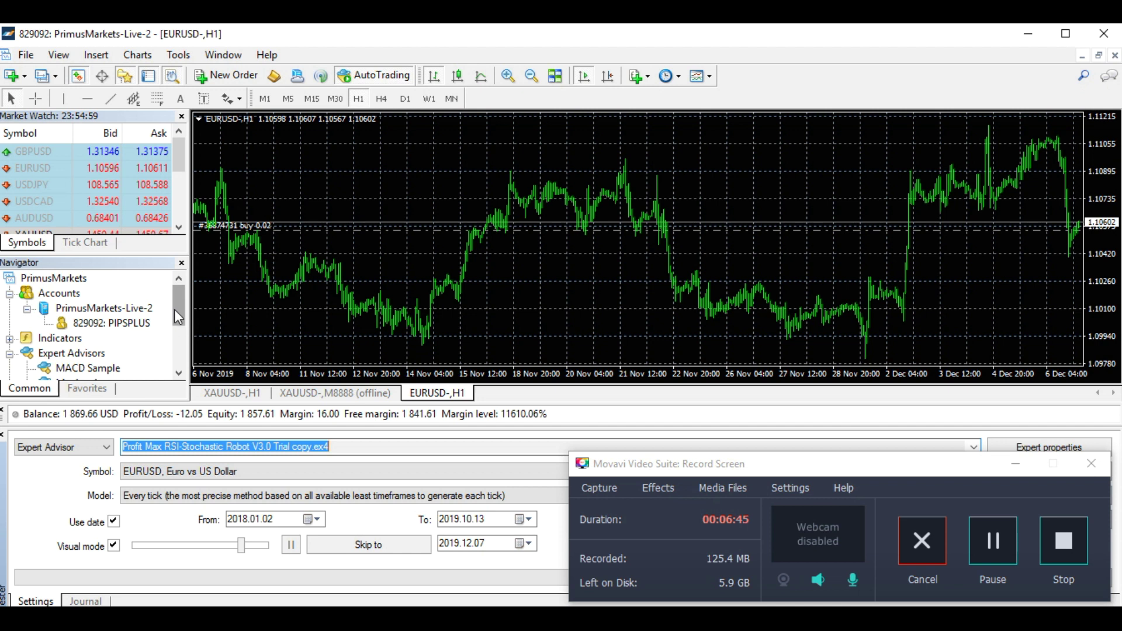
Step: Widen the panels further, try dragging the Profit Max robot onto the chart, then open the New Chart symbol menu
{"action": "left_click_drag", "start_coordinate": [177, 305], "coordinate": [178, 329]}
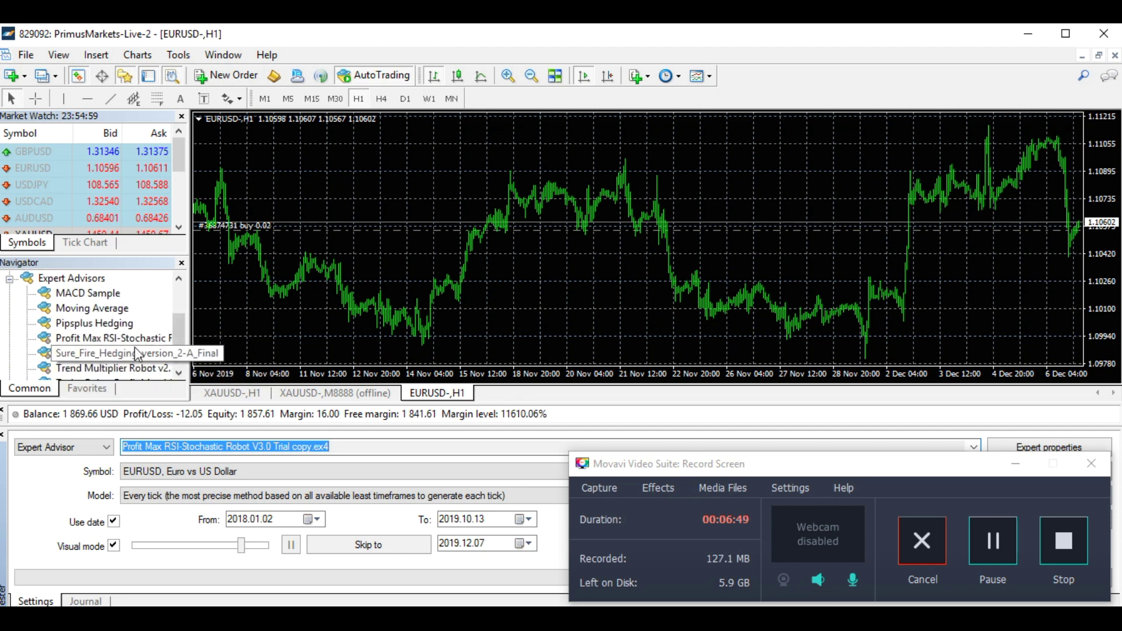
{"action": "left_click_drag", "start_coordinate": [189, 340], "coordinate": [152, 343]}
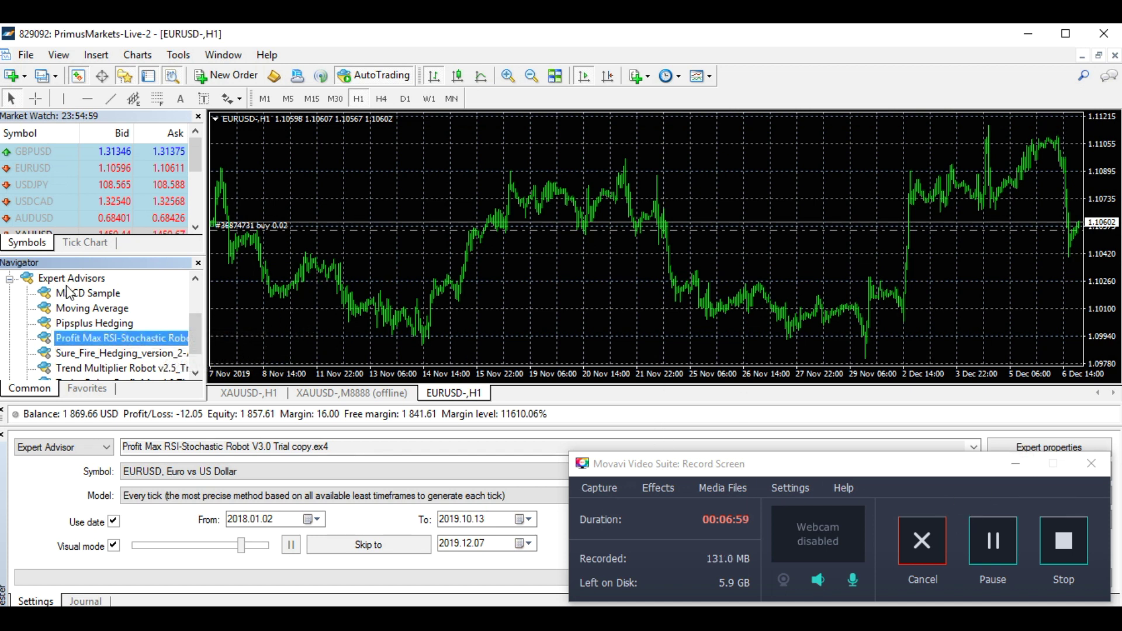
{"action": "left_click_drag", "start_coordinate": [138, 338], "coordinate": [391, 229]}
{"action": "left_click_drag", "start_coordinate": [306, 273], "coordinate": [150, 345]}
{"action": "left_click", "coordinate": [11, 76]}
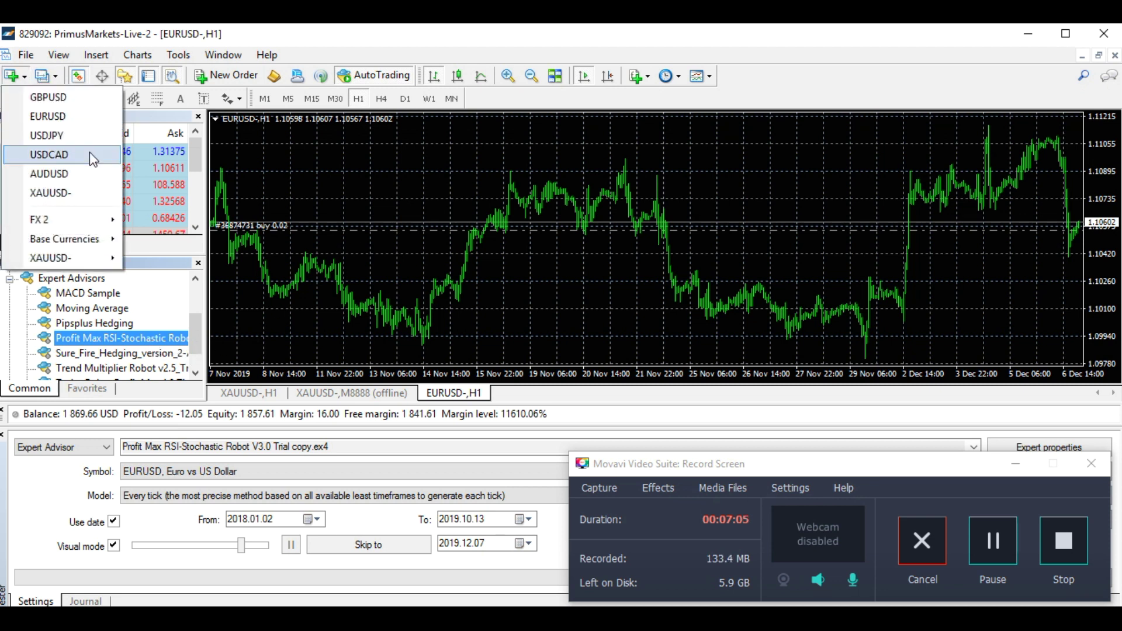
Step: Open a GBPUSD chart and view the Profit Max EA's inputs, like Crypted key, without changing them
{"action": "left_click", "coordinate": [70, 97]}
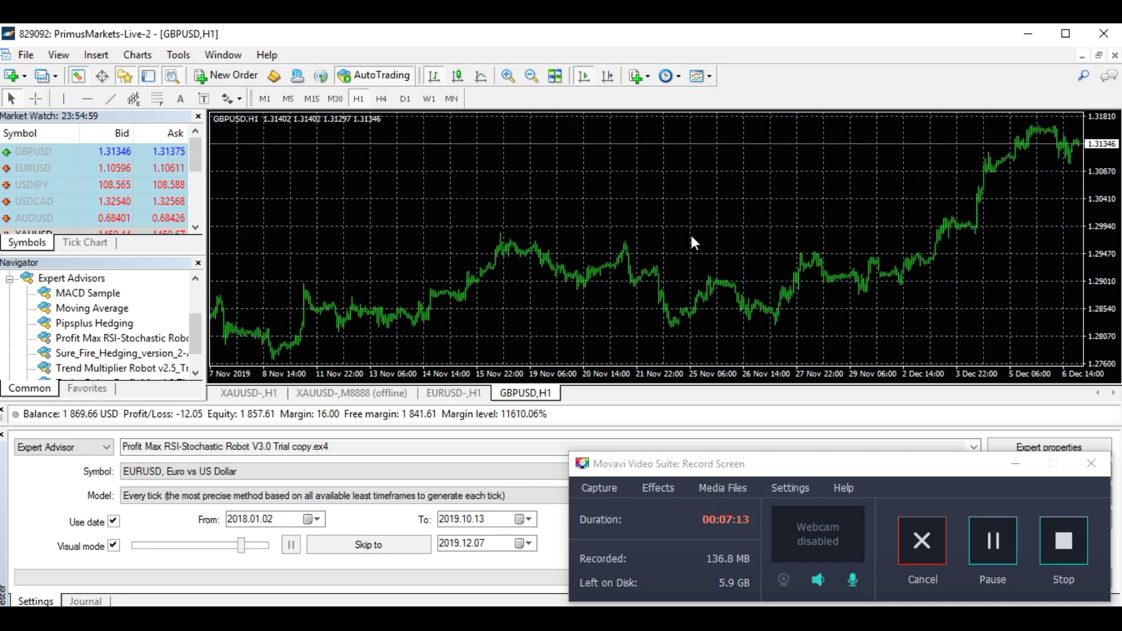
{"action": "double_click", "coordinate": [114, 343]}
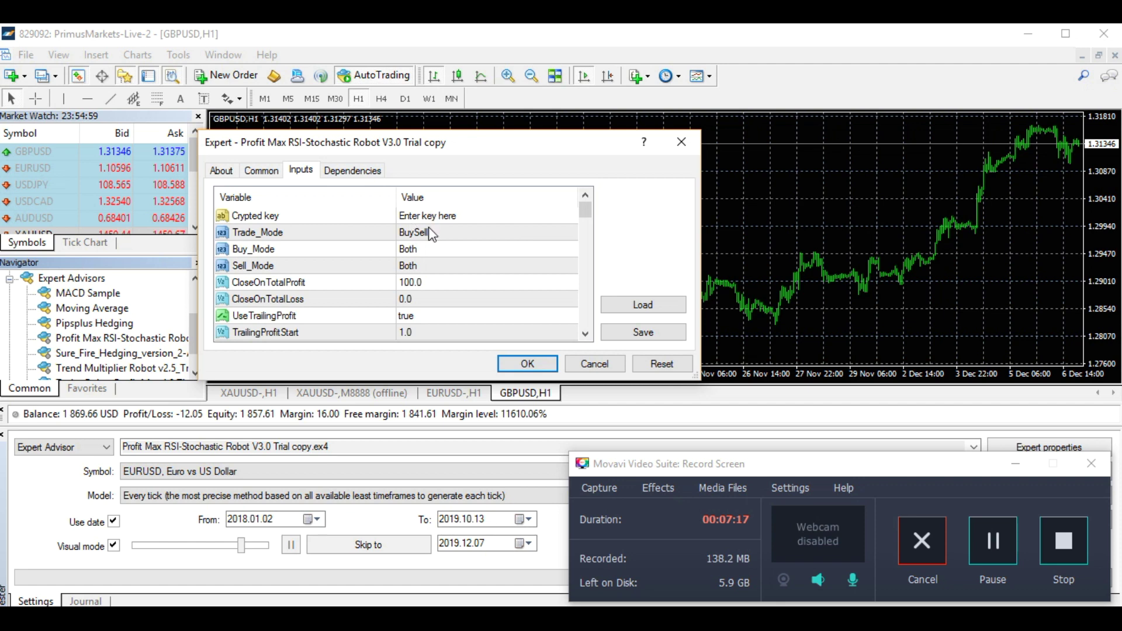
{"action": "left_click_drag", "start_coordinate": [709, 385], "coordinate": [713, 513]}
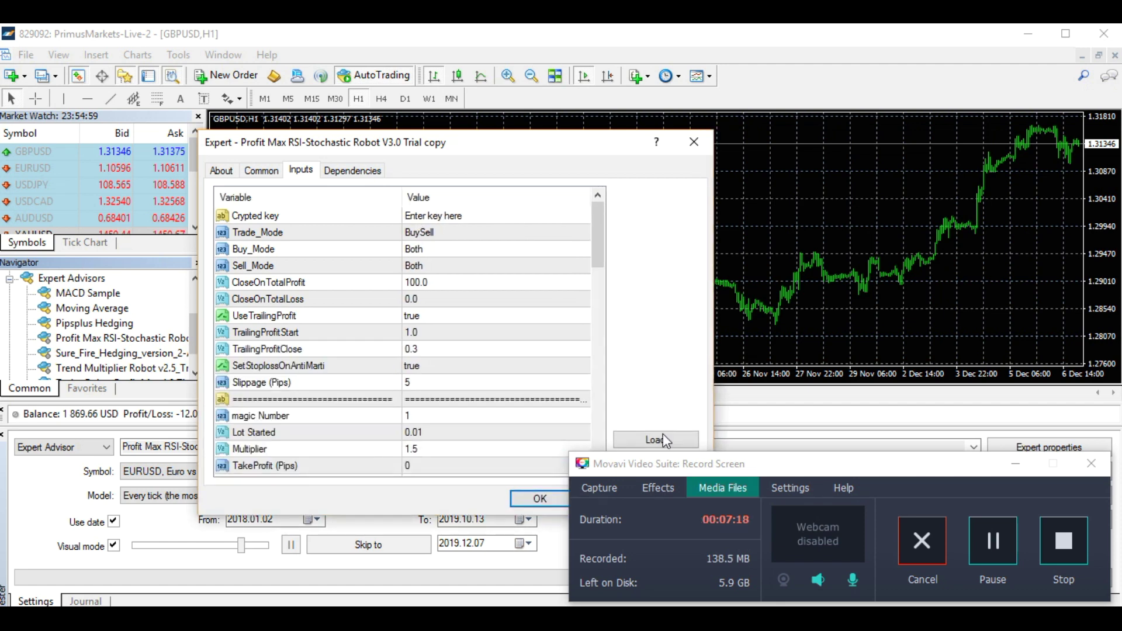
{"action": "left_click", "coordinate": [467, 218]}
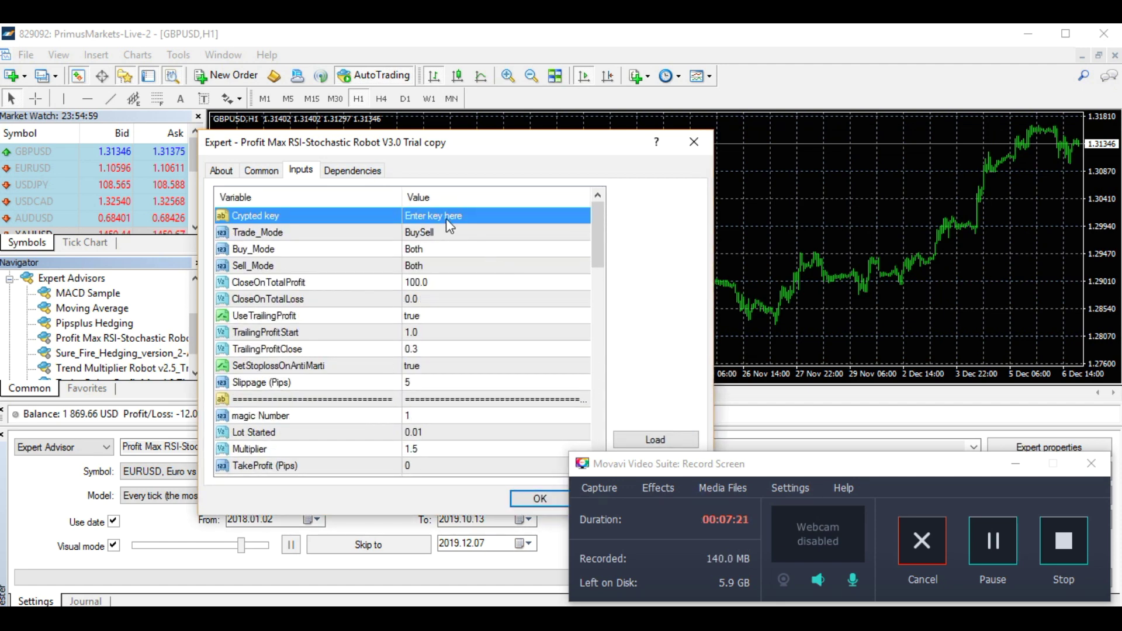
{"action": "left_click", "coordinate": [473, 233]}
{"action": "left_click", "coordinate": [482, 214]}
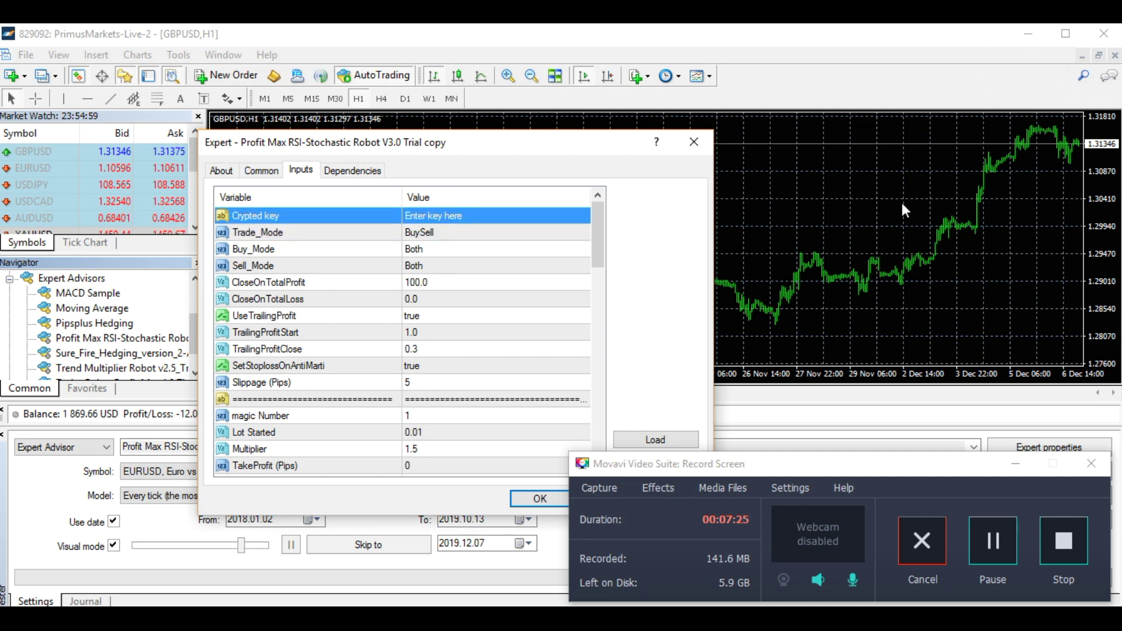
{"action": "left_click", "coordinate": [1016, 464]}
{"action": "left_click", "coordinate": [621, 501]}
Step: Copy the key number from the Profit Max crypted key file in Notepad, then close the file
{"action": "left_click", "coordinate": [1029, 33]}
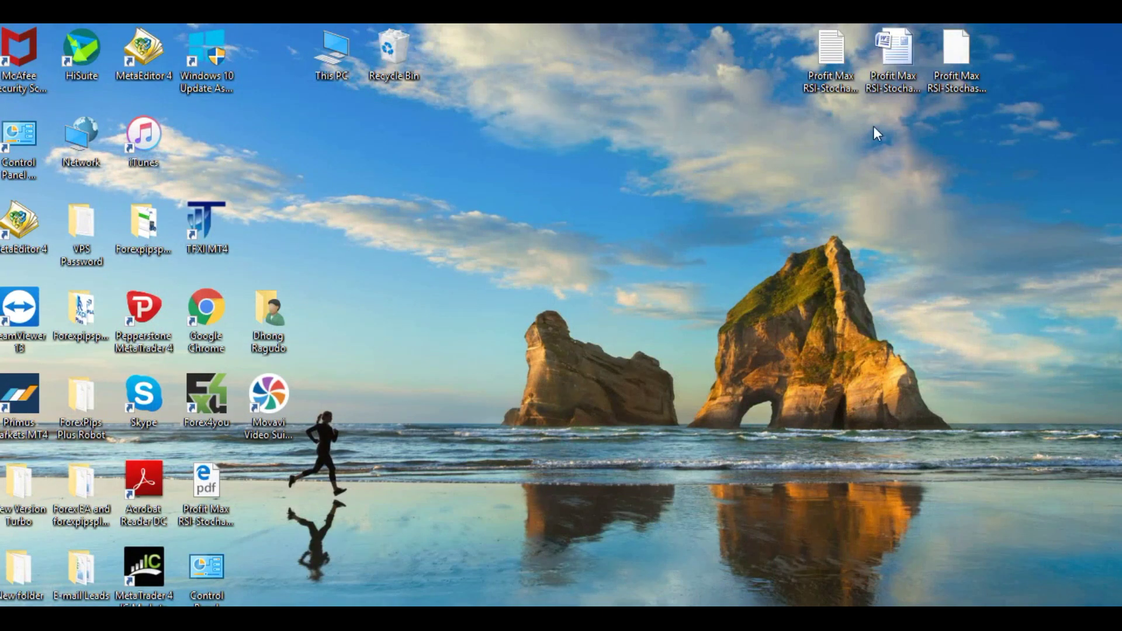
{"action": "double_click", "coordinate": [841, 64]}
{"action": "left_click_drag", "start_coordinate": [791, 413], "coordinate": [850, 170]}
{"action": "double_click", "coordinate": [635, 324]}
{"action": "right_click", "coordinate": [636, 329]}
{"action": "left_click", "coordinate": [703, 380]}
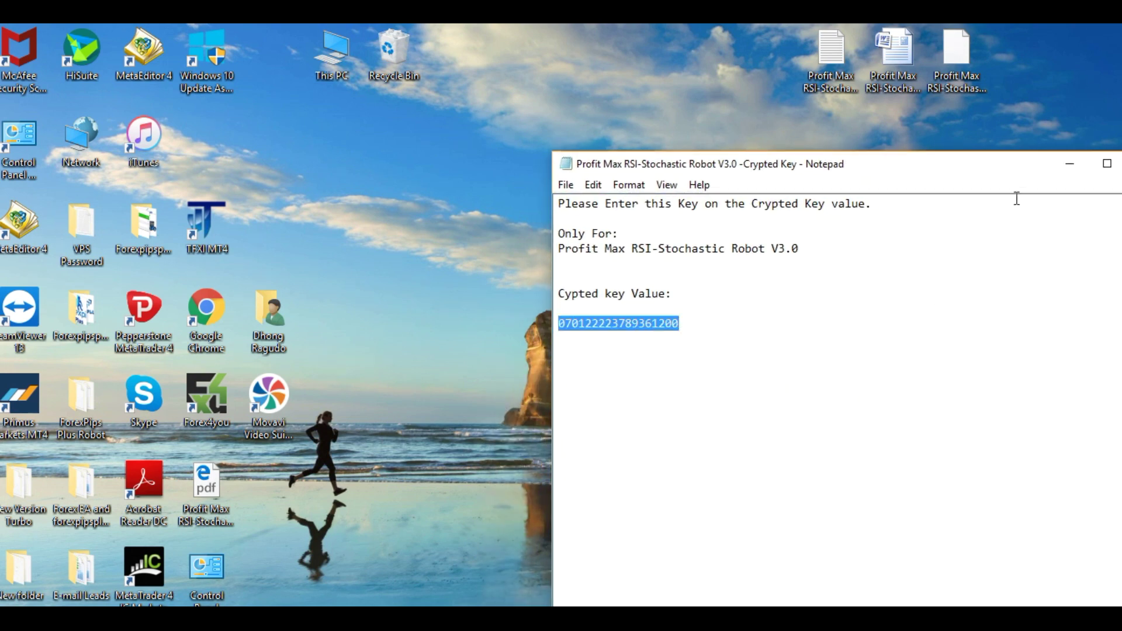
{"action": "left_click_drag", "start_coordinate": [995, 166], "coordinate": [920, 153]}
{"action": "left_click", "coordinate": [1079, 151]}
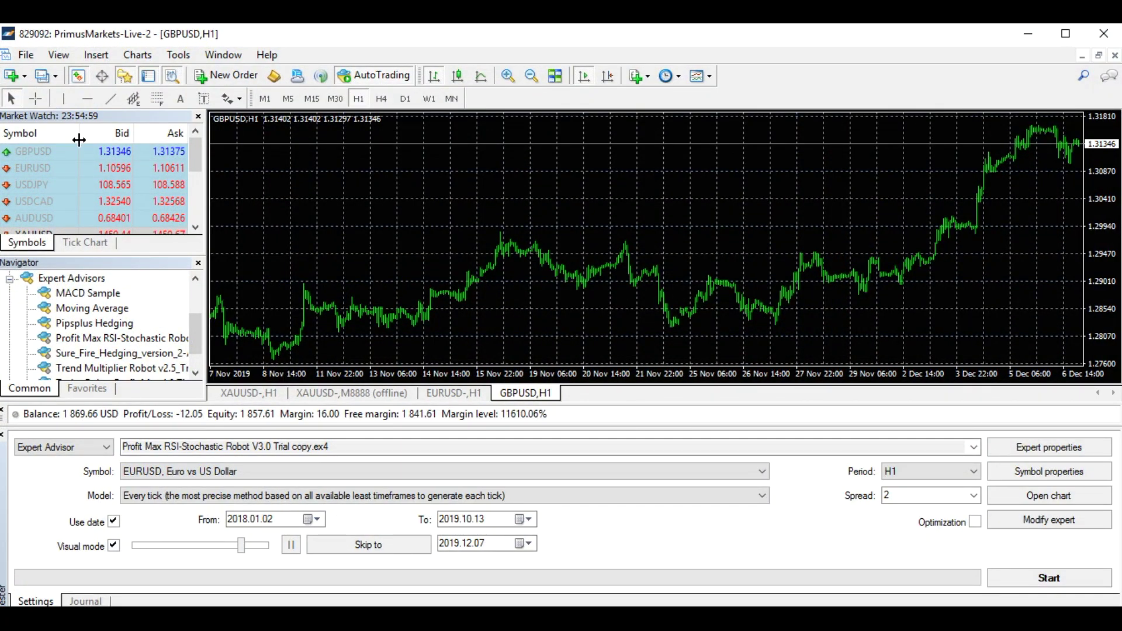
Step: Attach the Profit Max robot to the GBPUSD H1 chart with the copied key pasted into Crypted key
{"action": "left_click_drag", "start_coordinate": [123, 339], "coordinate": [393, 253]}
{"action": "double_click", "coordinate": [490, 216]}
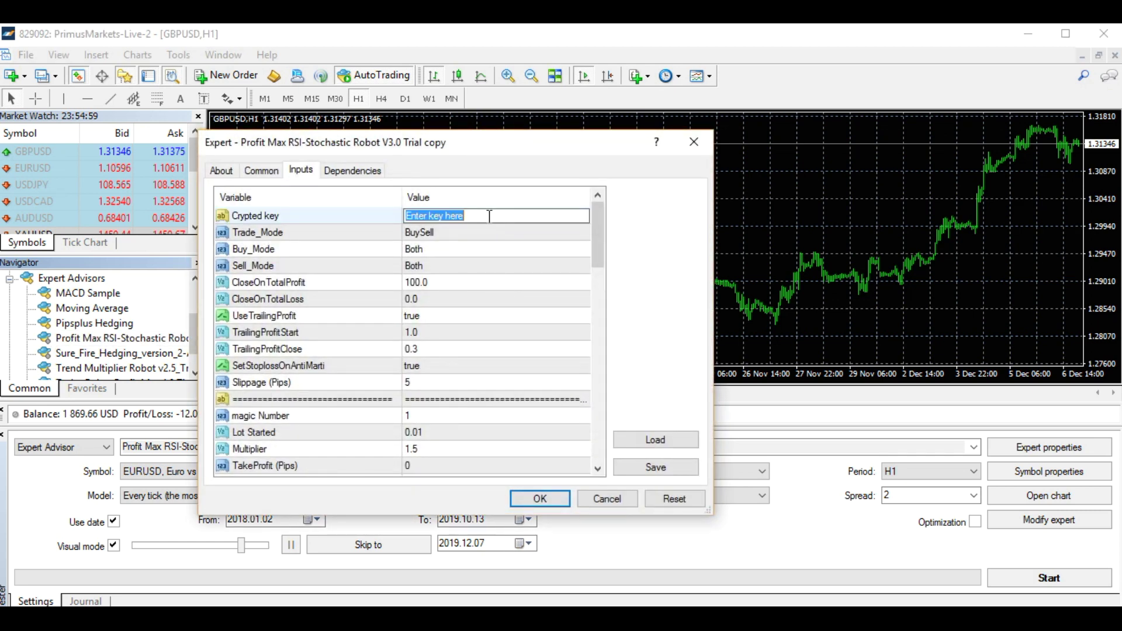
{"action": "key", "text": "ctrl+v"}
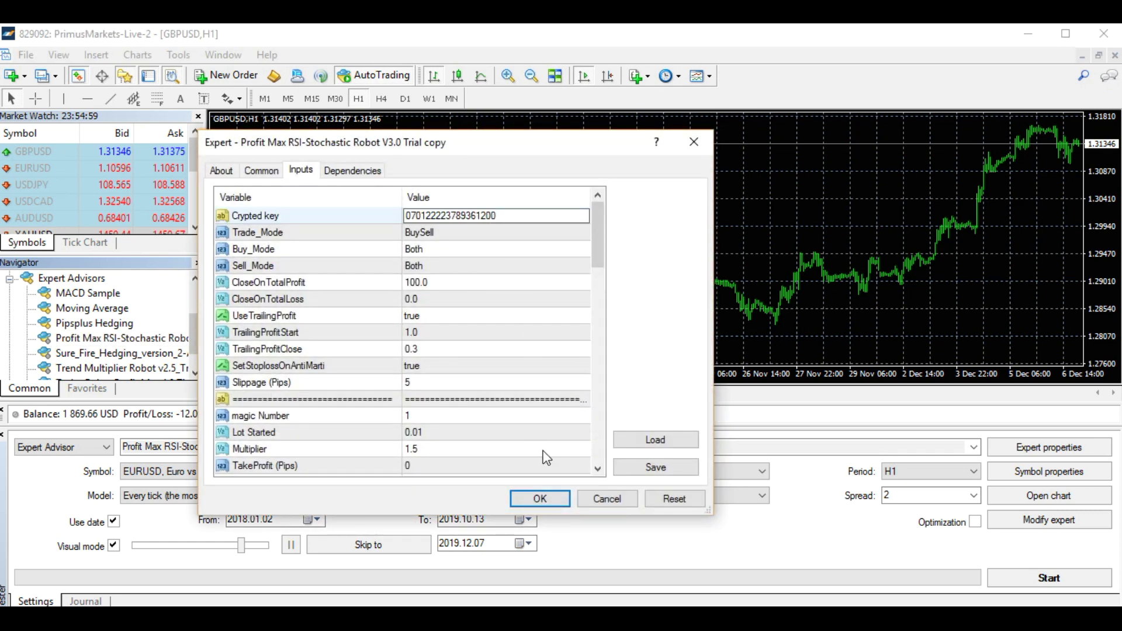
{"action": "left_click", "coordinate": [547, 500]}
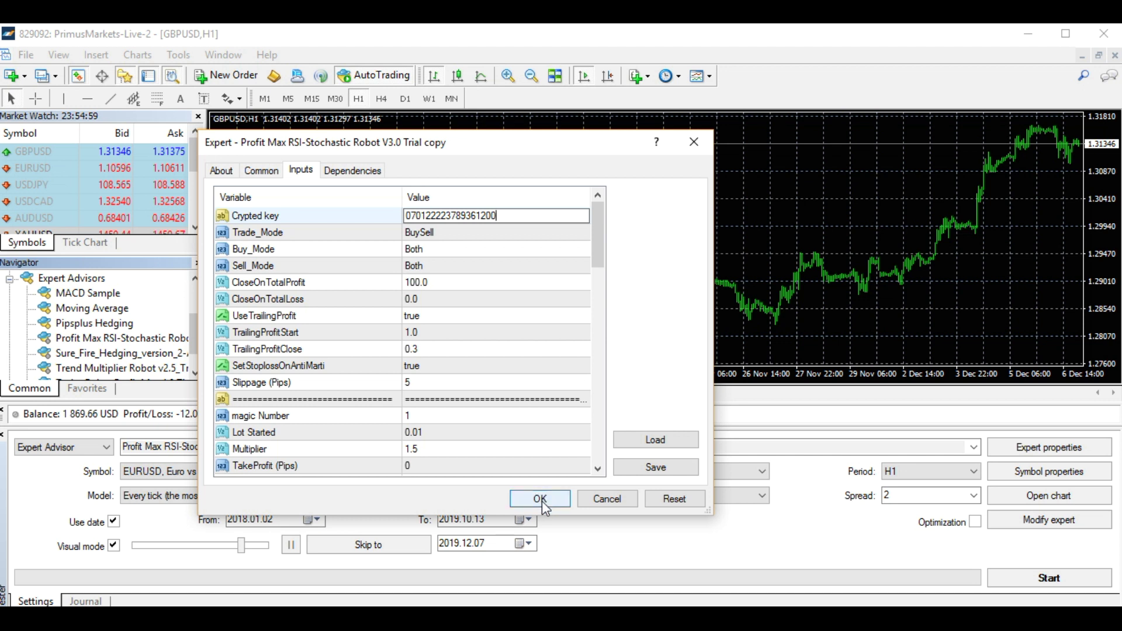
{"action": "left_click", "coordinate": [541, 503]}
{"action": "left_click", "coordinate": [550, 502]}
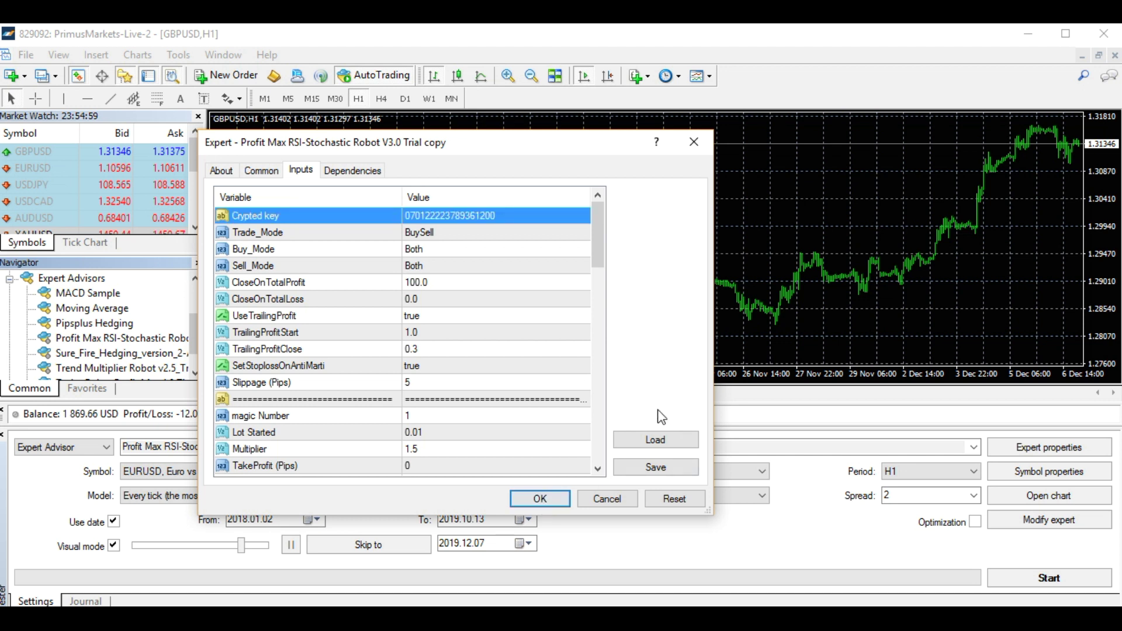
{"action": "left_click", "coordinate": [556, 497]}
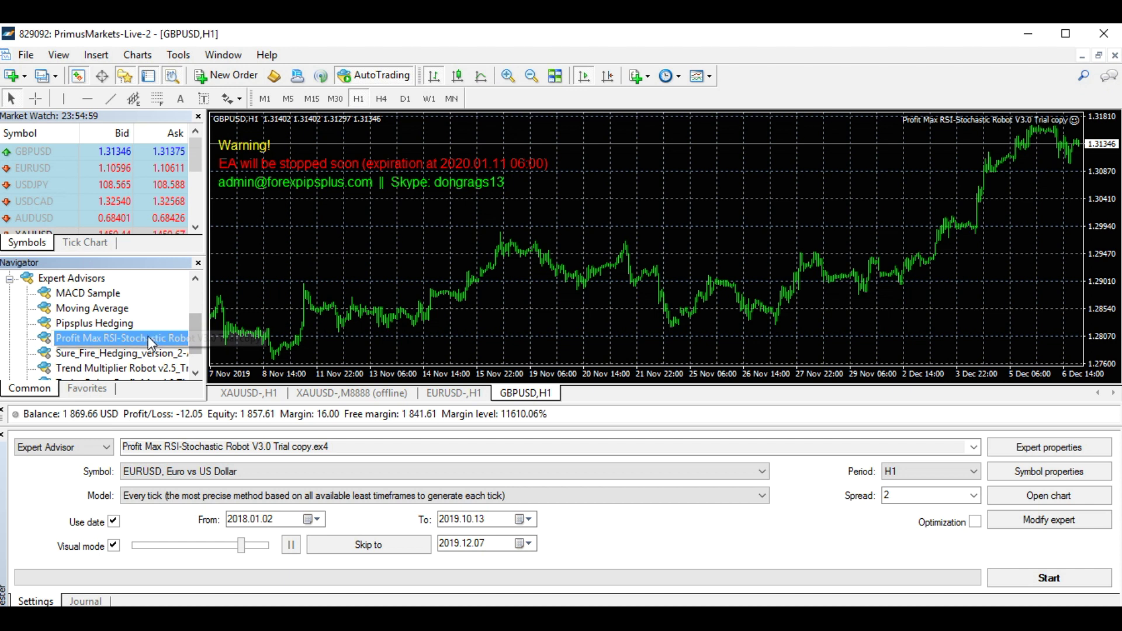
Step: Drop the Profit Max robot on the chart again and toggle automated trading off and back on
{"action": "left_click_drag", "start_coordinate": [149, 337], "coordinate": [242, 350]}
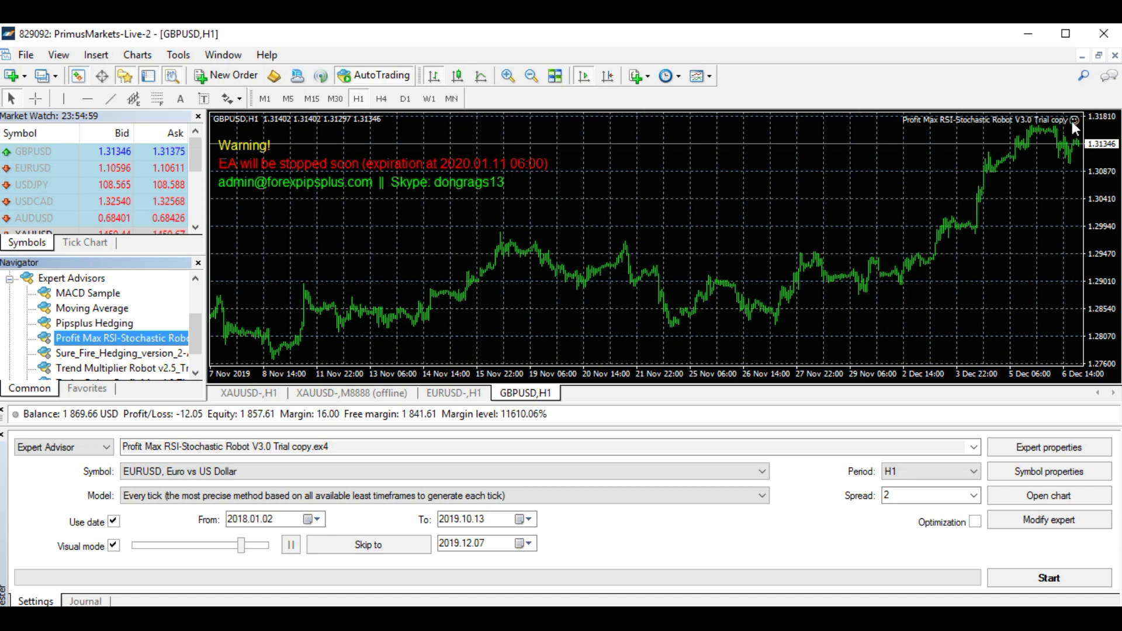
{"action": "left_click", "coordinate": [374, 80]}
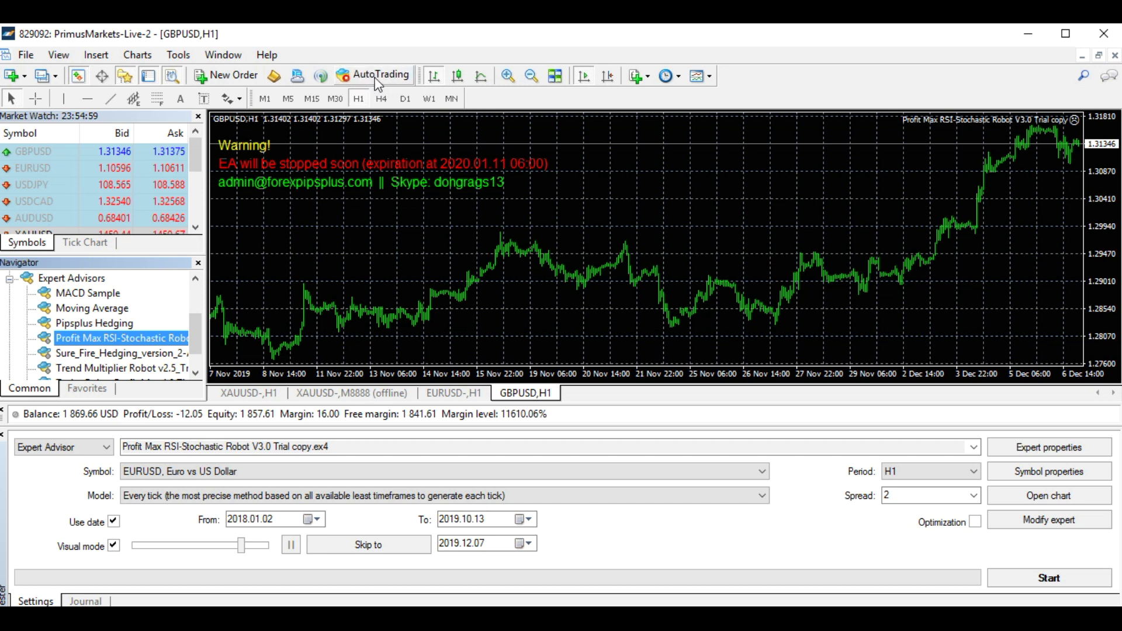
{"action": "left_click", "coordinate": [374, 77]}
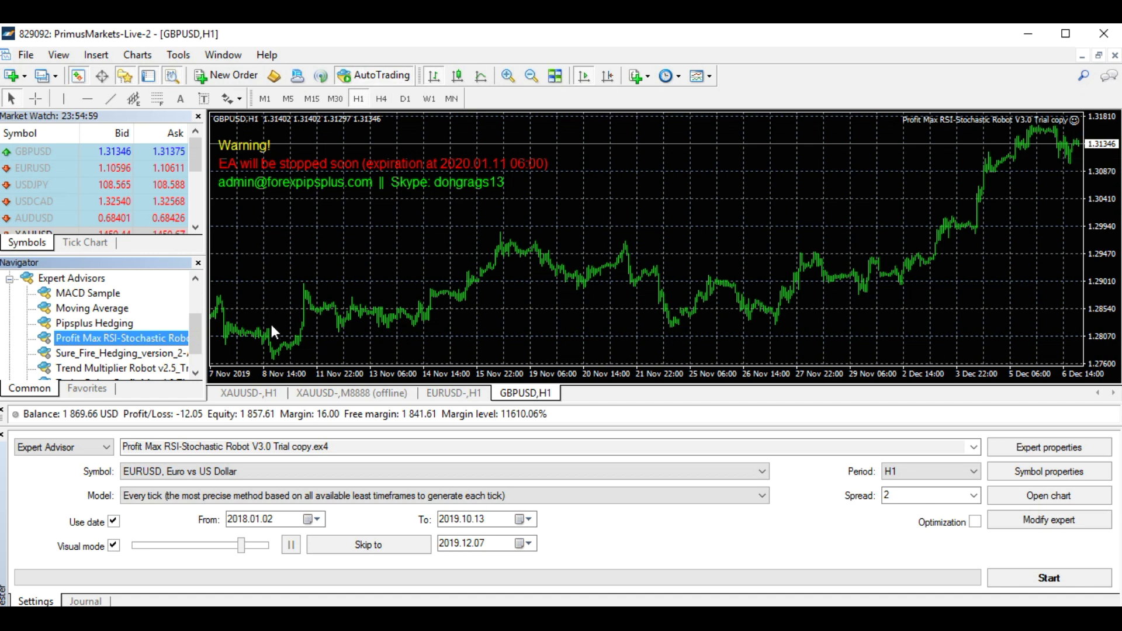
Step: Re-attach Profit Max to GBPUSD H1, replacing the running copy, with the crypted key pasted in
{"action": "left_click_drag", "start_coordinate": [149, 338], "coordinate": [551, 215]}
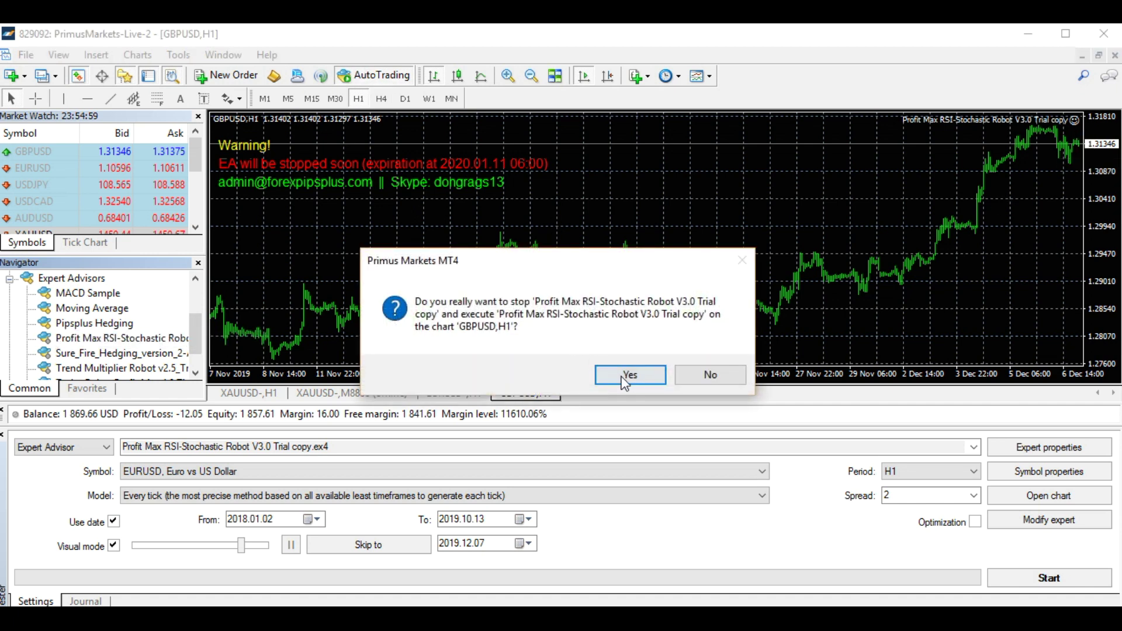
{"action": "left_click", "coordinate": [621, 375]}
{"action": "double_click", "coordinate": [487, 220]}
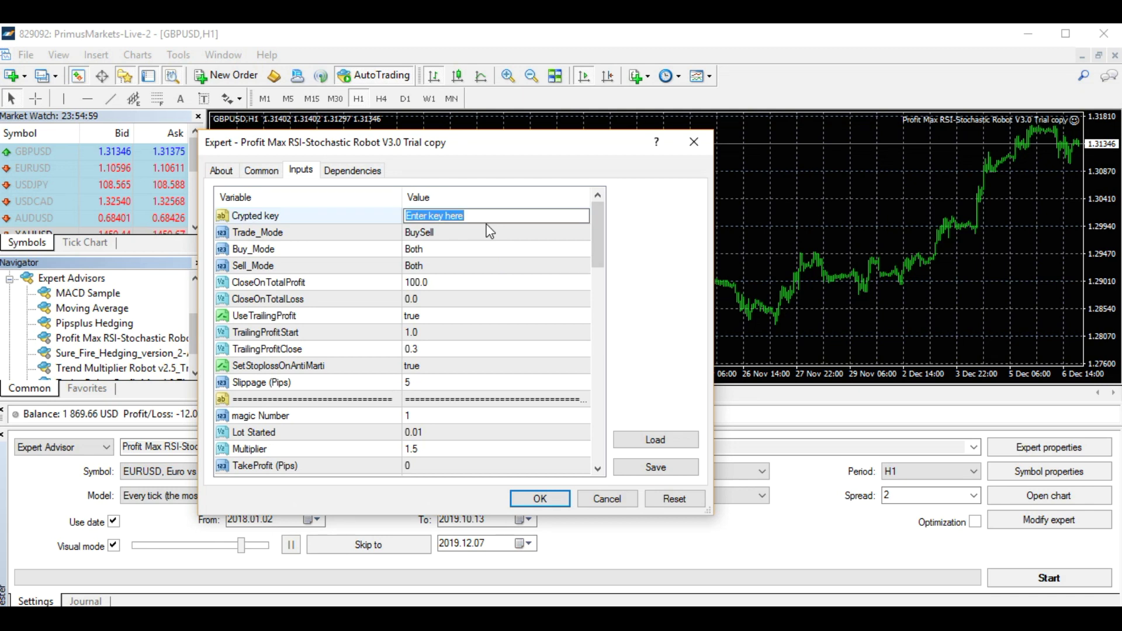
{"action": "key", "text": "ctrl+v"}
{"action": "left_click", "coordinate": [535, 499]}
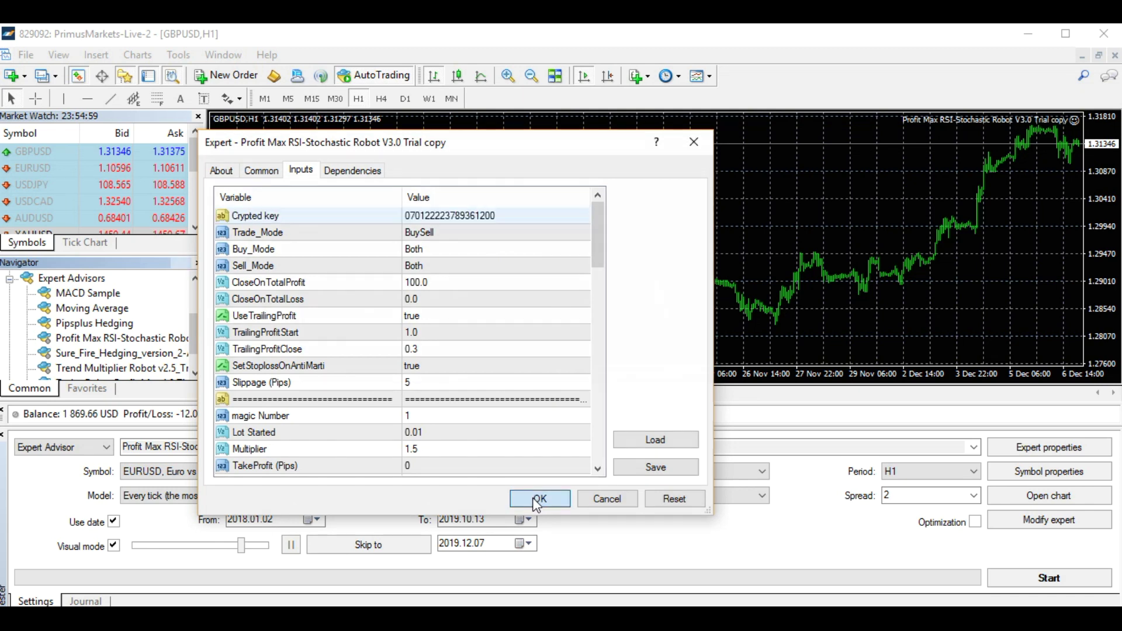
Step: Check the attached EA's inputs without changes, then open the Profit Max RSI-Stochastic Robot V3.0 Manual
{"action": "right_click", "coordinate": [552, 158]}
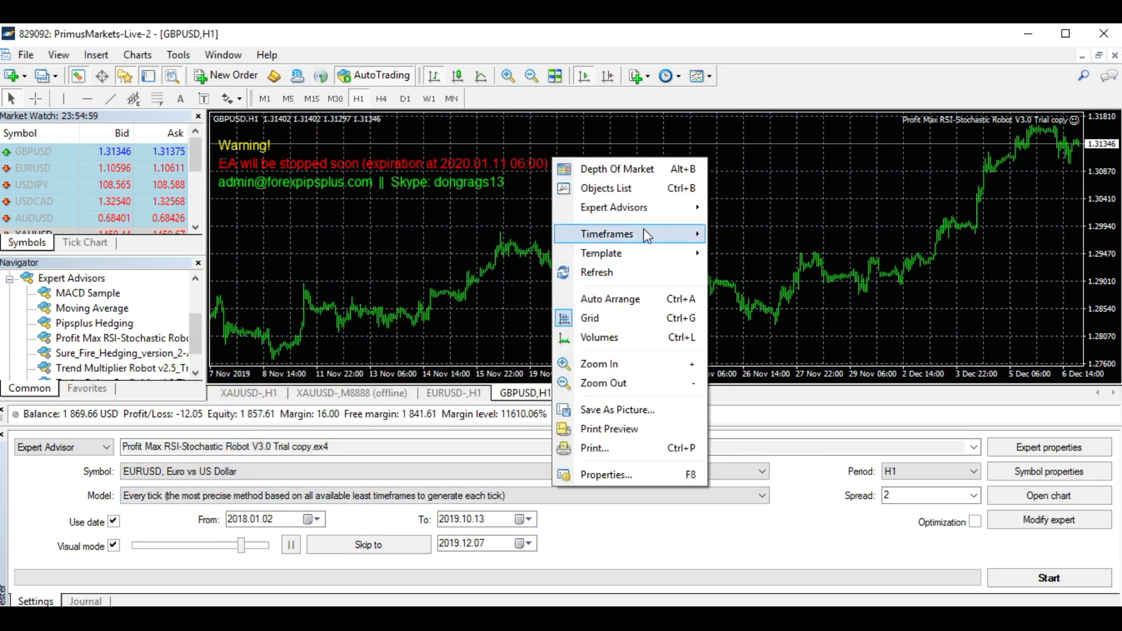
{"action": "mouse_move", "coordinate": [645, 208]}
{"action": "left_click", "coordinate": [755, 208]}
{"action": "left_click_drag", "start_coordinate": [598, 237], "coordinate": [601, 215]}
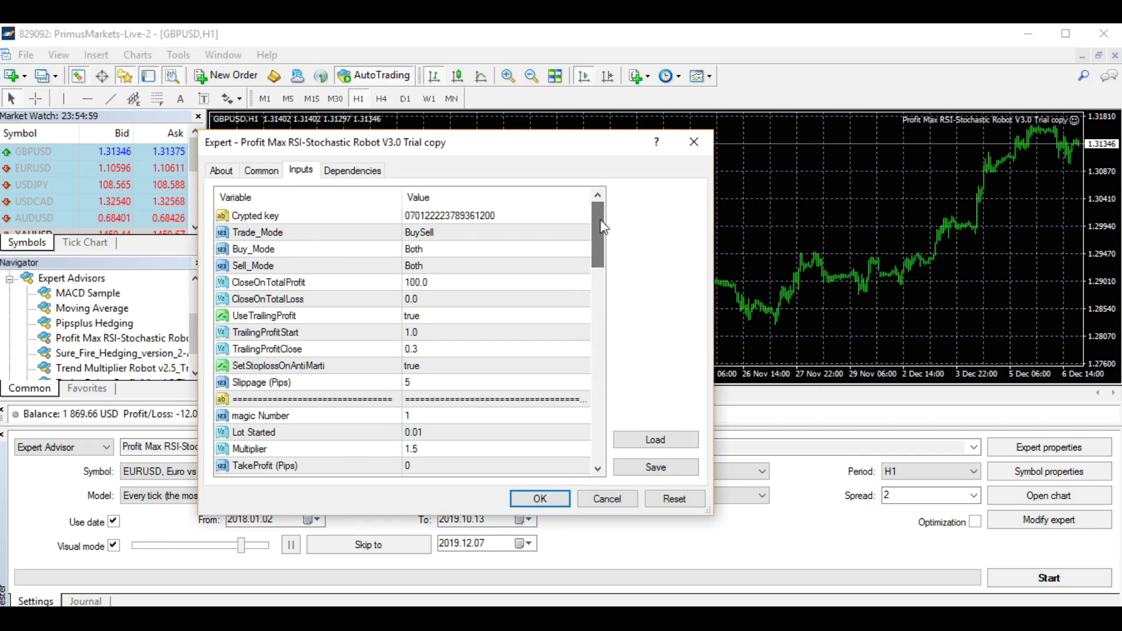
{"action": "left_click", "coordinate": [627, 500]}
{"action": "left_click", "coordinate": [1029, 34]}
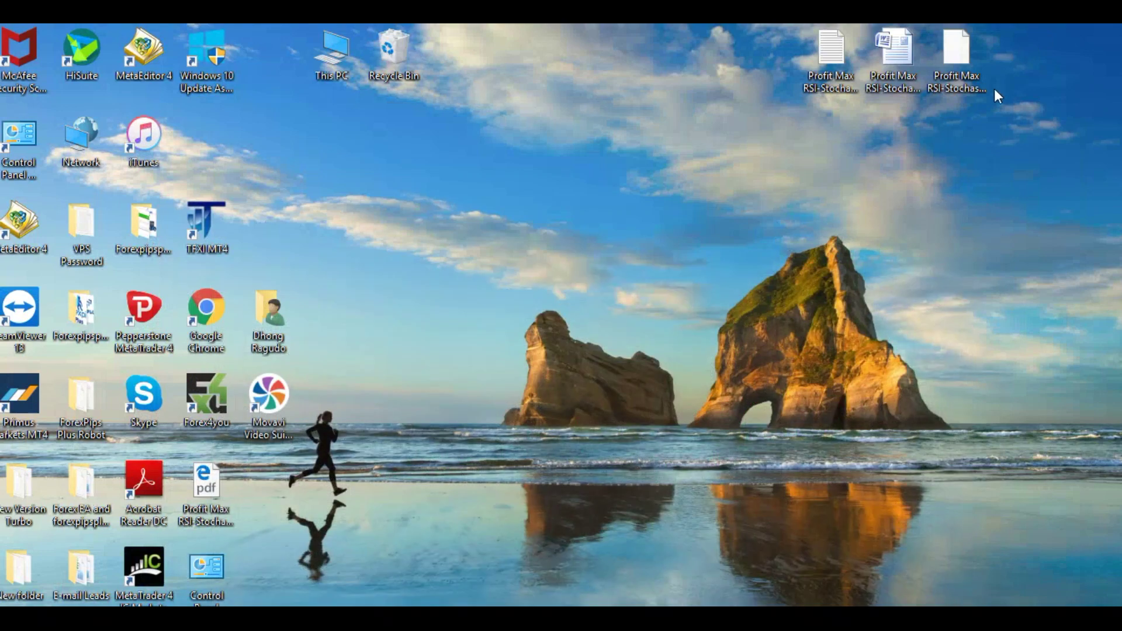
{"action": "double_click", "coordinate": [906, 58]}
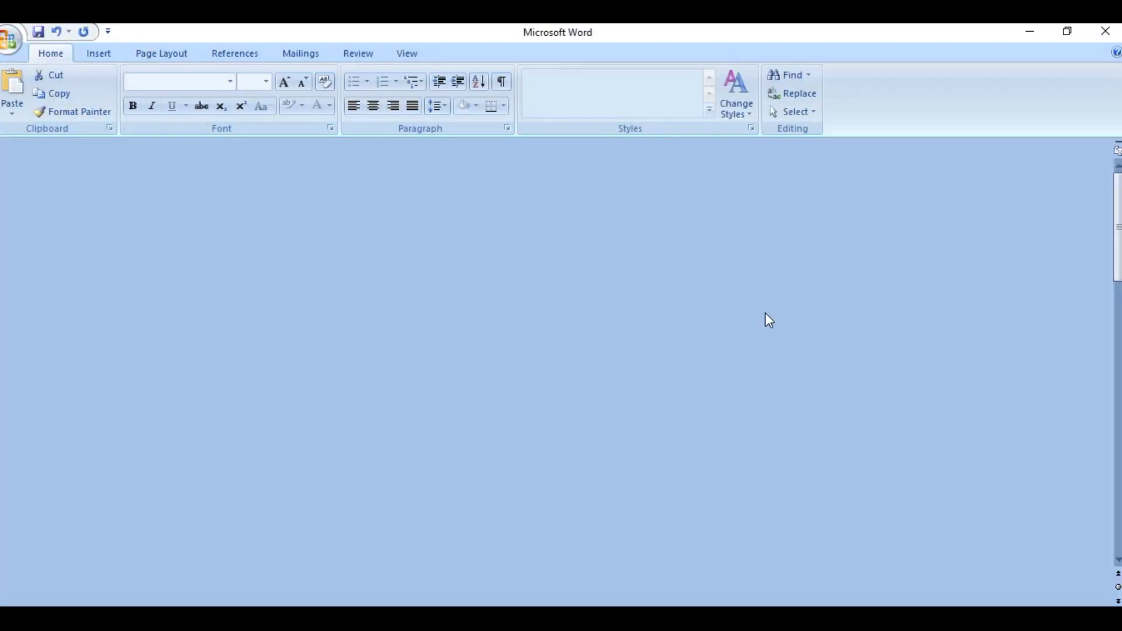
Step: Scroll the Profit Max manual to the Trading Hours Selection Settings page, then close Word
{"action": "scroll", "coordinate": [757, 306], "scroll_direction": "down", "scroll_amount": 3}
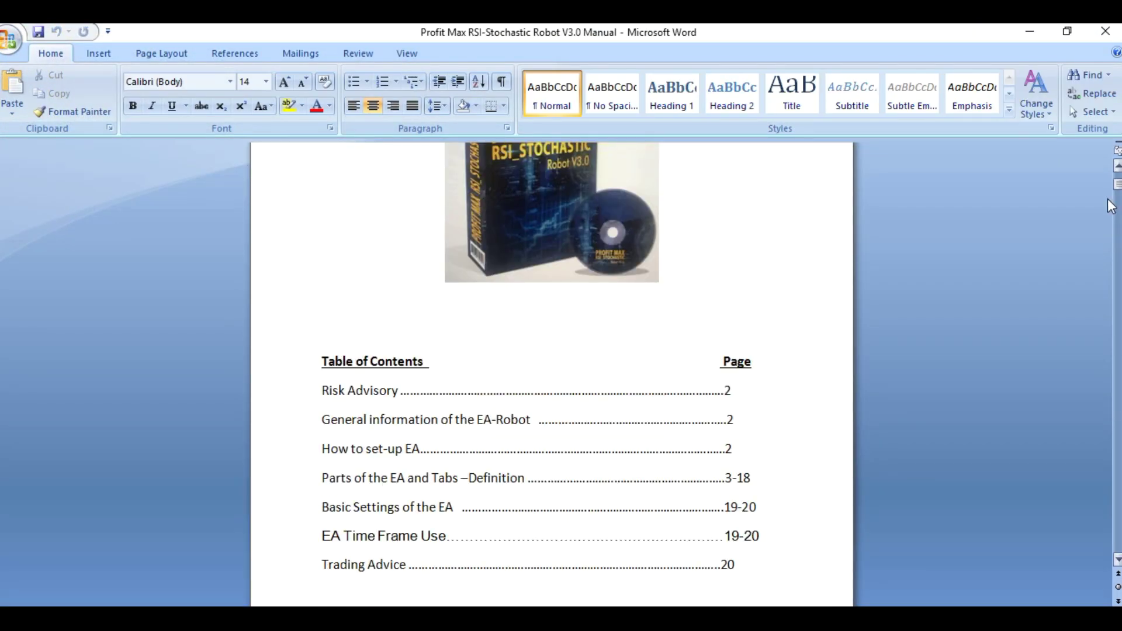
{"action": "left_click_drag", "start_coordinate": [1116, 185], "coordinate": [1087, 425]}
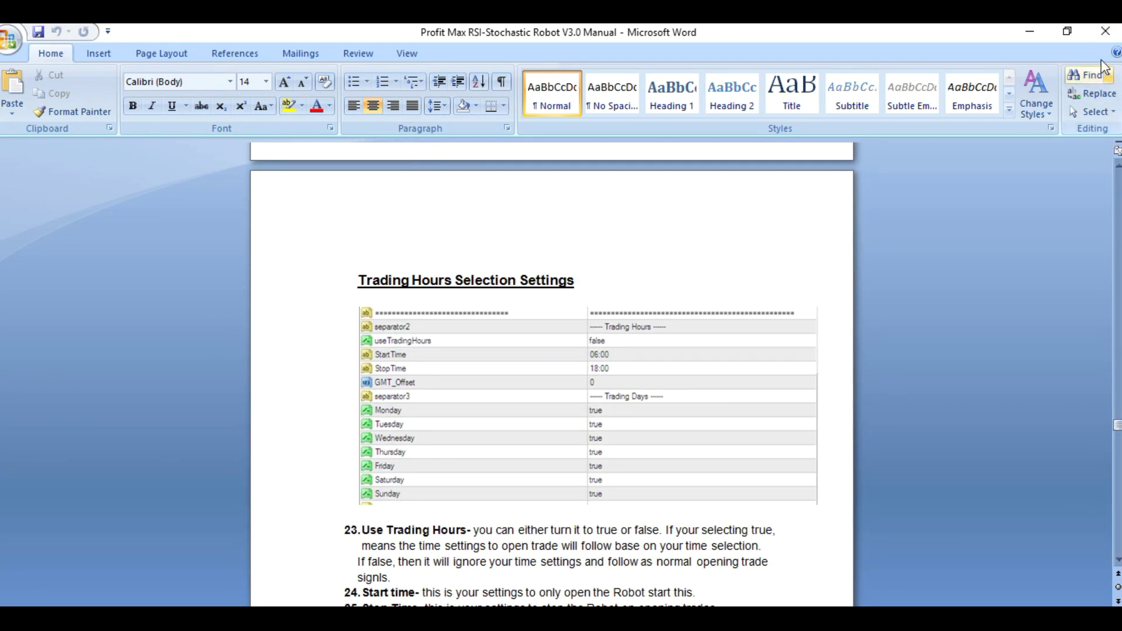
{"action": "left_click", "coordinate": [1105, 31]}
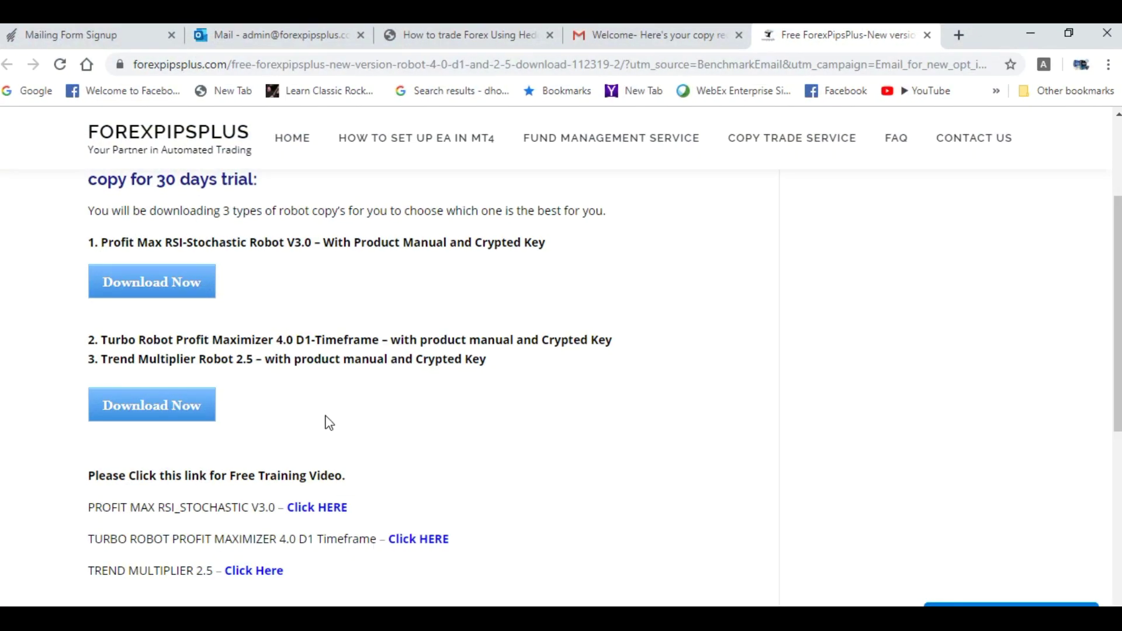
Step: Scroll the ForexPipsPlus download page to the free training video links, then minimize Chrome
{"action": "scroll", "coordinate": [346, 522], "scroll_direction": "down", "scroll_amount": 3}
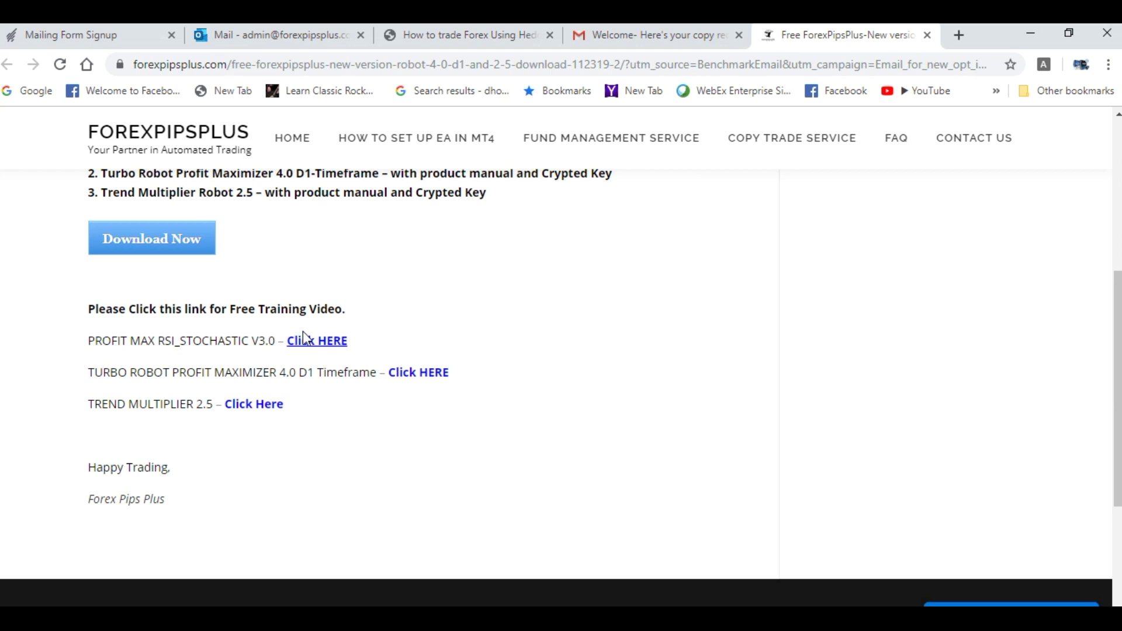
{"action": "left_click", "coordinate": [1032, 34]}
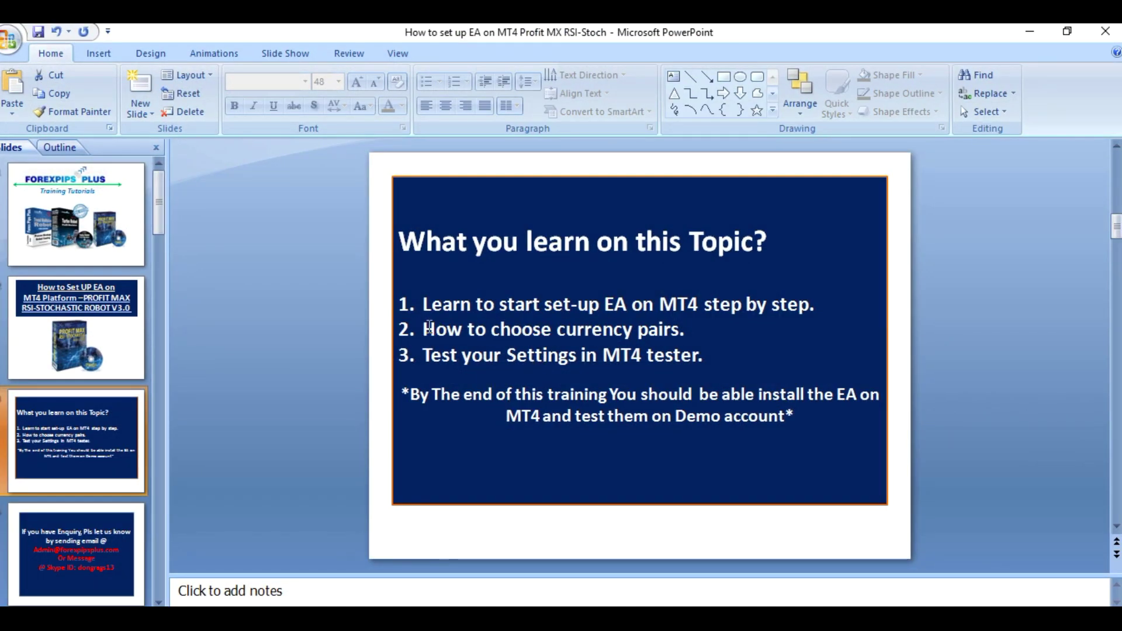
Step: Highlight the numbered learning points on the 'What you learn on this Topic?' slide, then minimize PowerPoint
{"action": "left_click_drag", "start_coordinate": [433, 327], "coordinate": [684, 329]}
{"action": "left_click", "coordinate": [685, 329]}
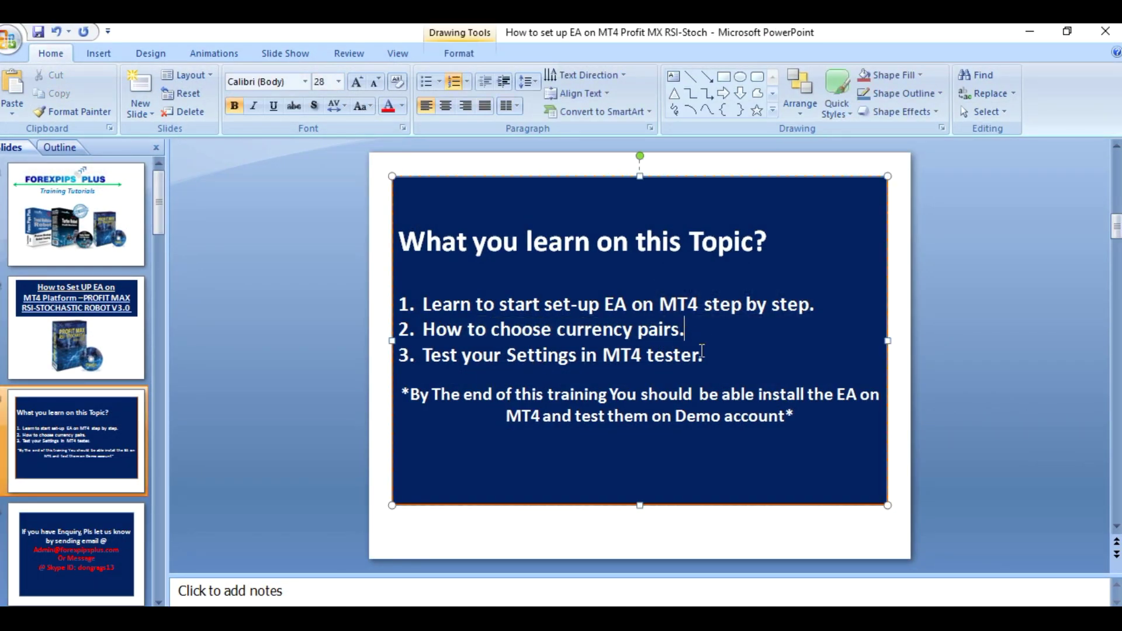
{"action": "left_click_drag", "start_coordinate": [425, 304], "coordinate": [656, 305]}
{"action": "left_click", "coordinate": [755, 310]}
{"action": "left_click_drag", "start_coordinate": [425, 331], "coordinate": [711, 321]}
{"action": "left_click", "coordinate": [747, 351]}
{"action": "left_click", "coordinate": [1028, 34]}
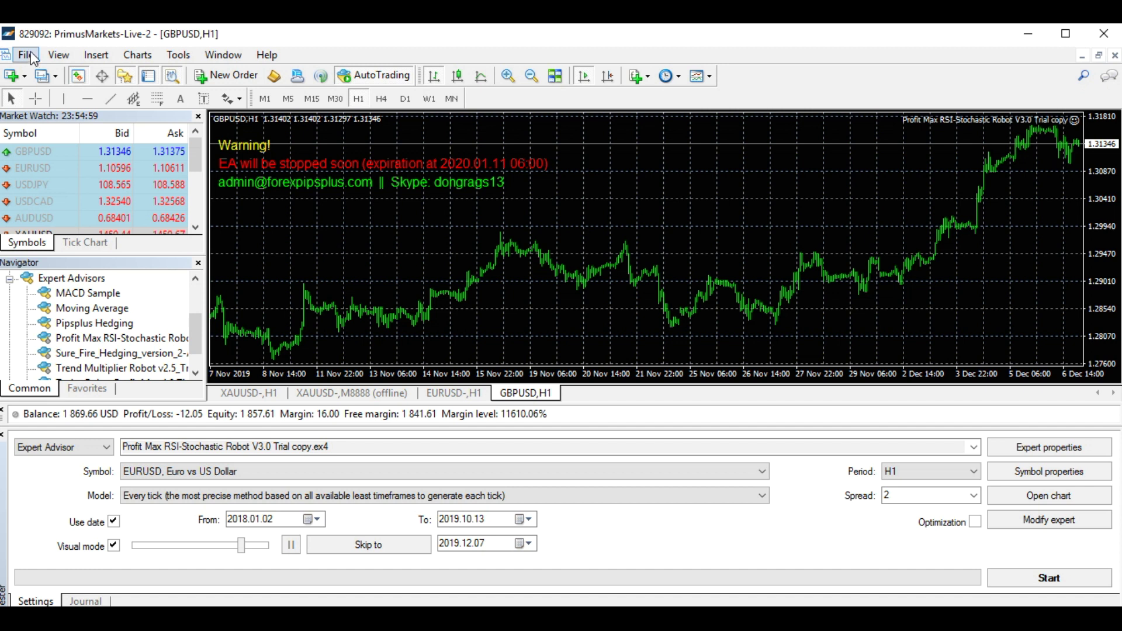
{"action": "left_click", "coordinate": [19, 79]}
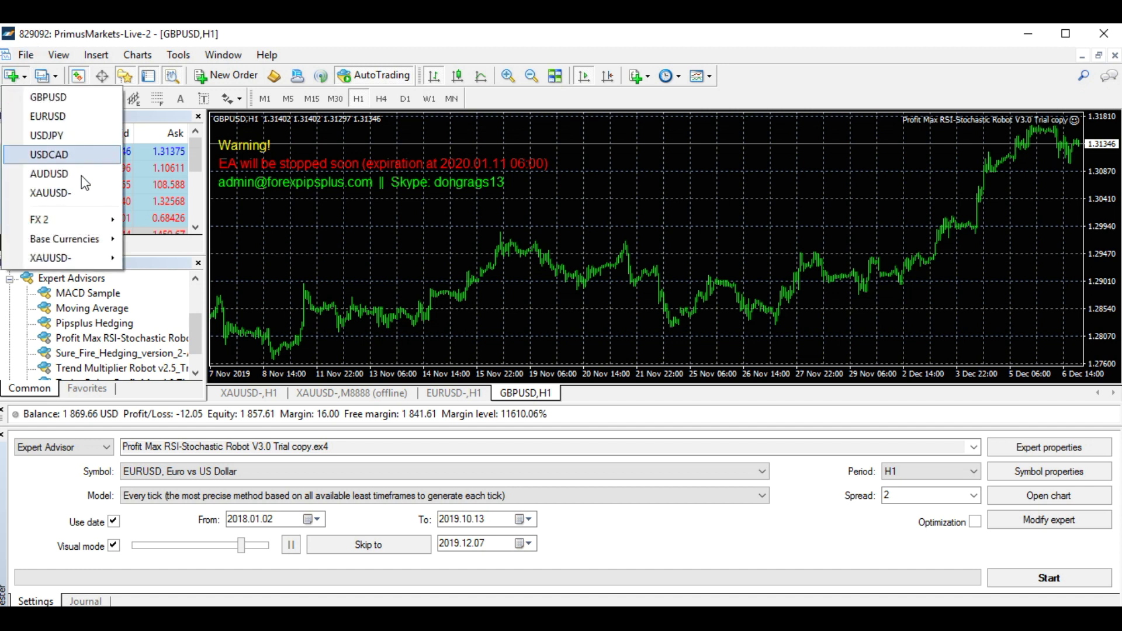
{"action": "mouse_move", "coordinate": [82, 220]}
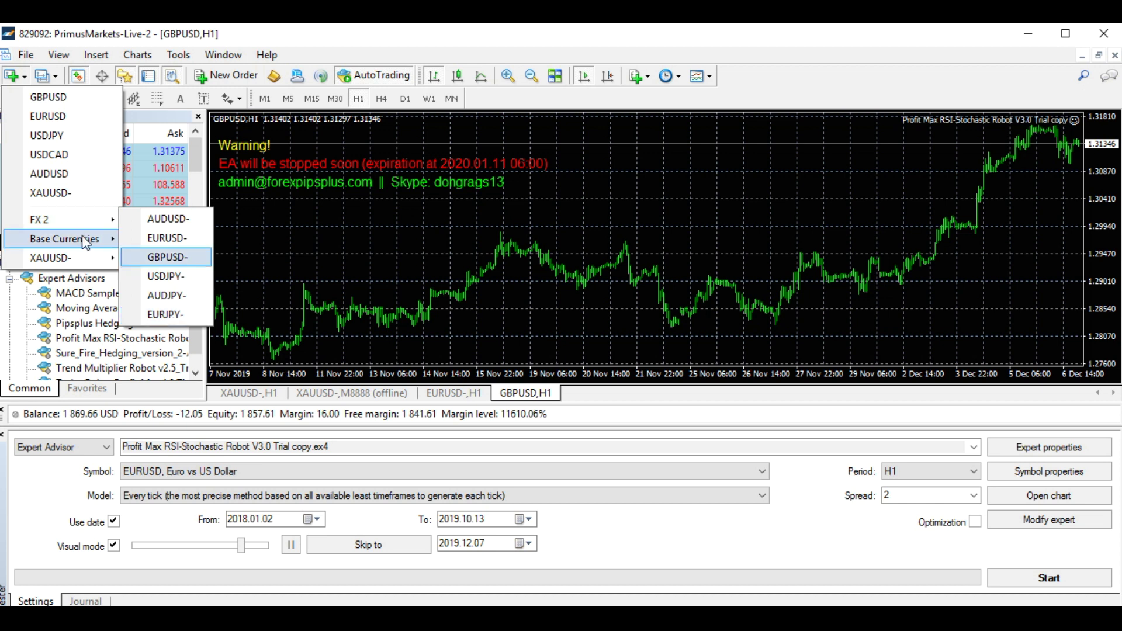
{"action": "mouse_move", "coordinate": [93, 258]}
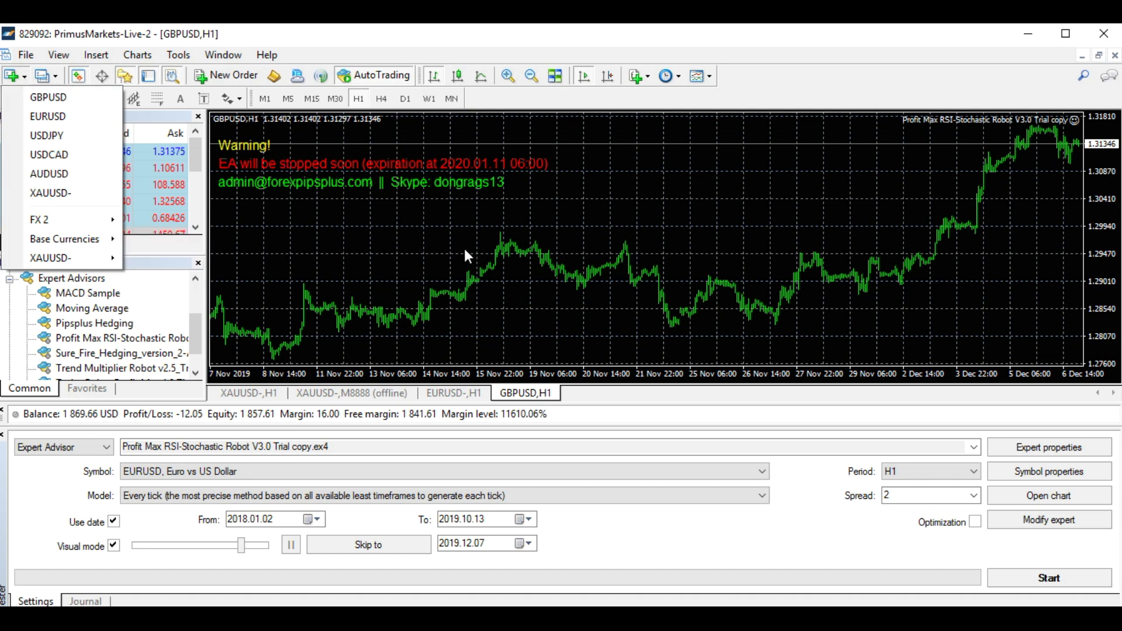
{"action": "left_click_drag", "start_coordinate": [468, 315], "coordinate": [506, 280]}
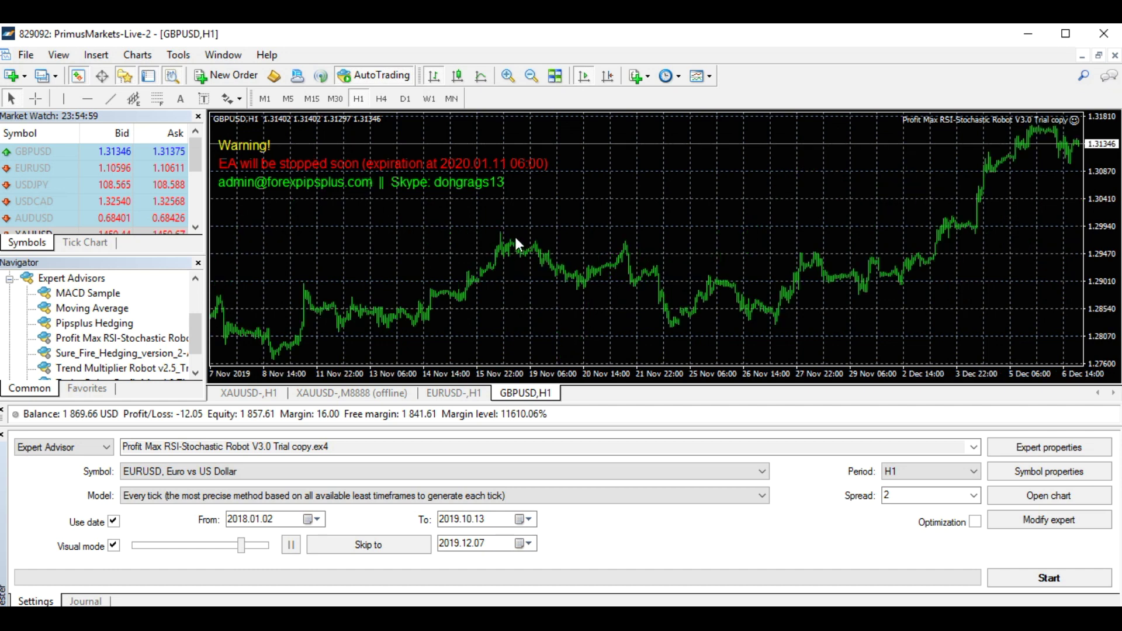
{"action": "right_click", "coordinate": [552, 181]}
{"action": "mouse_move", "coordinate": [637, 224]}
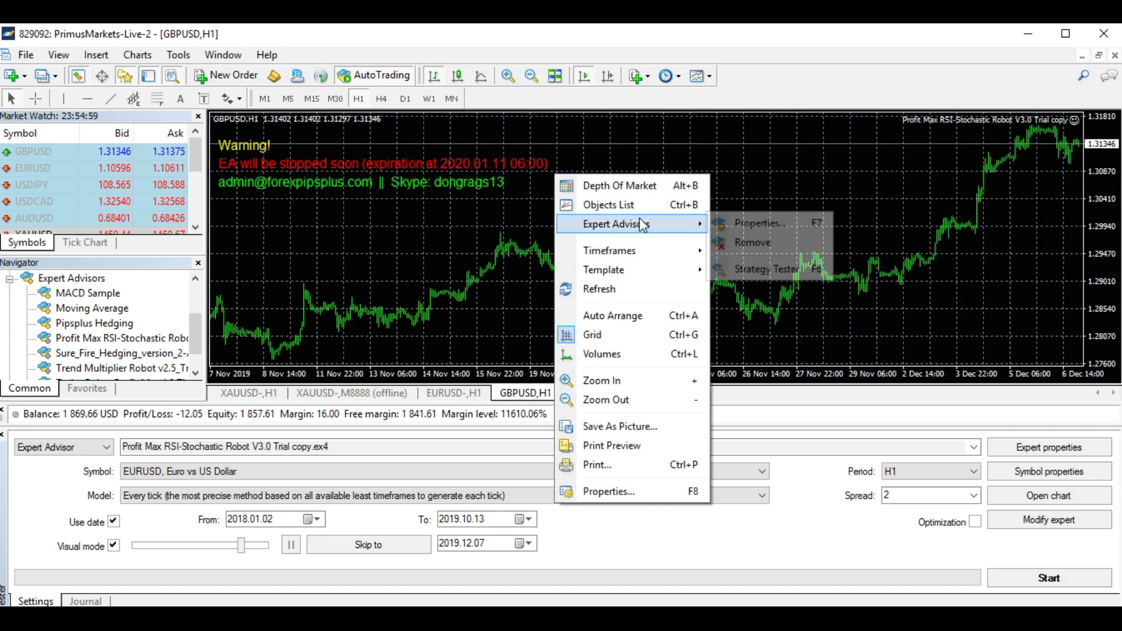
{"action": "left_click", "coordinate": [754, 223]}
{"action": "left_click_drag", "start_coordinate": [600, 242], "coordinate": [614, 332]}
{"action": "scroll", "coordinate": [608, 321], "scroll_direction": "up", "scroll_amount": 6}
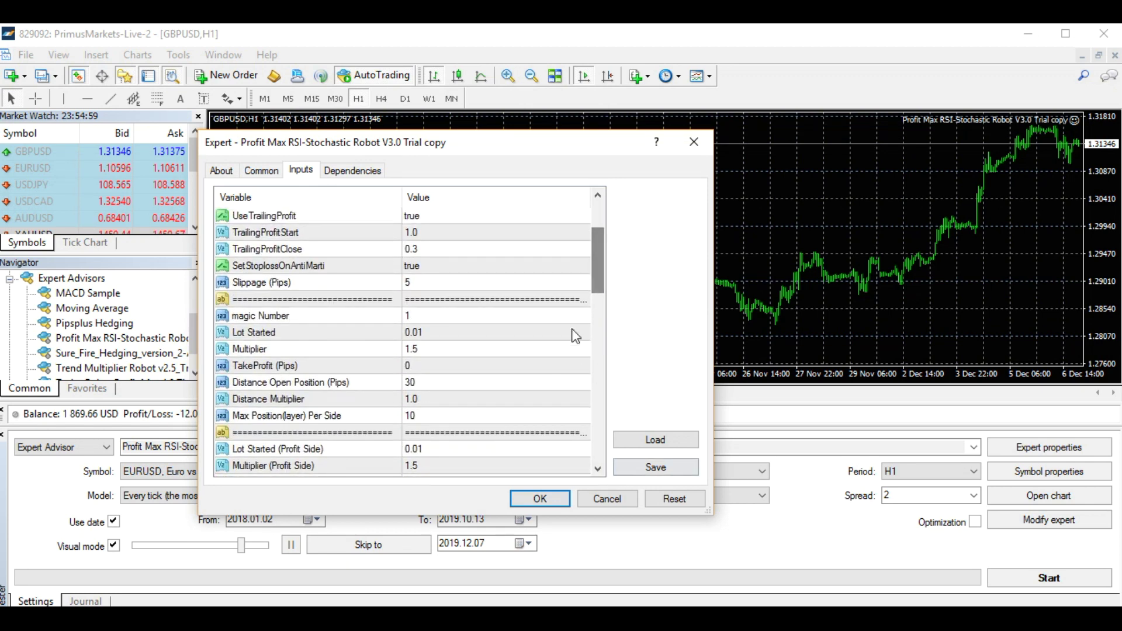
{"action": "left_click_drag", "start_coordinate": [597, 261], "coordinate": [603, 416]}
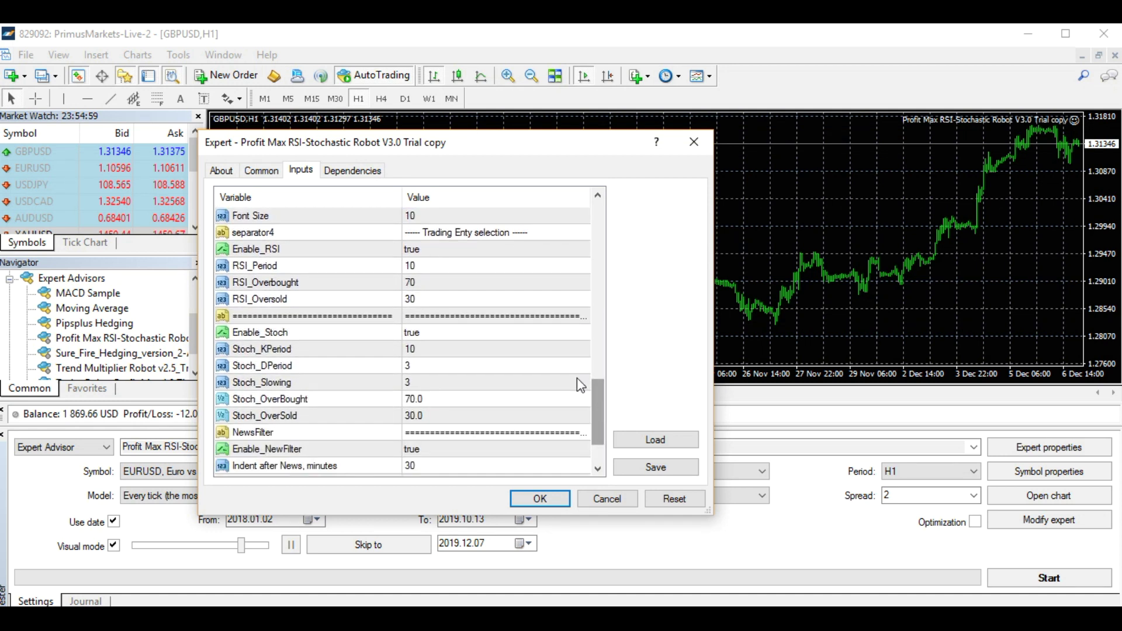
{"action": "left_click", "coordinate": [455, 261]}
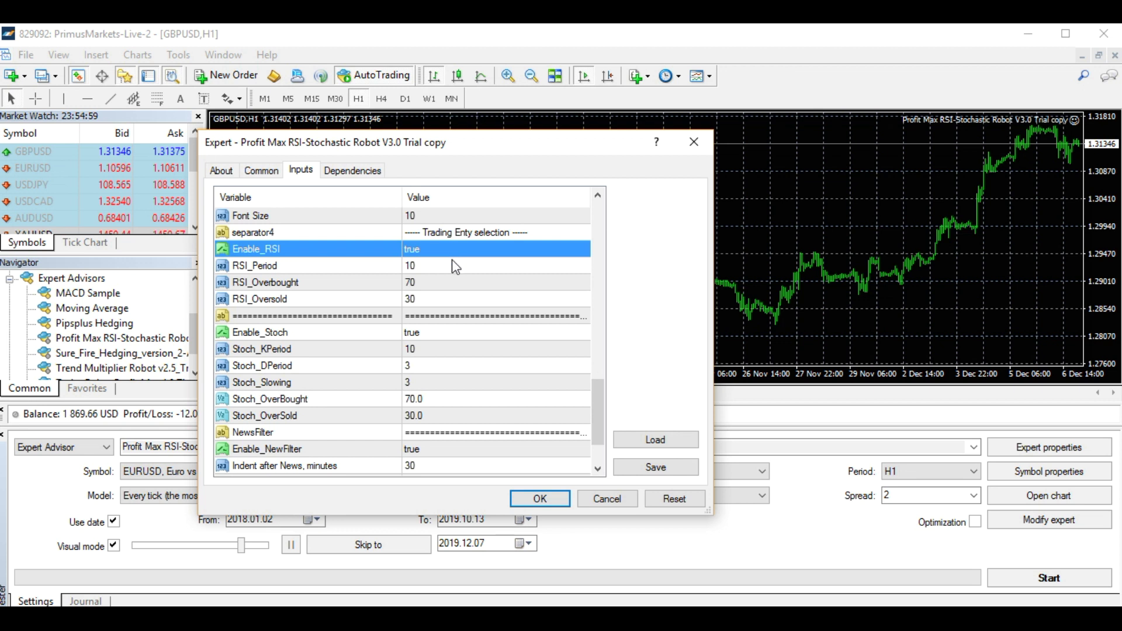
{"action": "left_click", "coordinate": [464, 235]}
{"action": "left_click", "coordinate": [470, 251]}
{"action": "left_click", "coordinate": [448, 279]}
{"action": "left_click", "coordinate": [435, 334]}
{"action": "left_click", "coordinate": [448, 366]}
{"action": "left_click", "coordinate": [445, 267]}
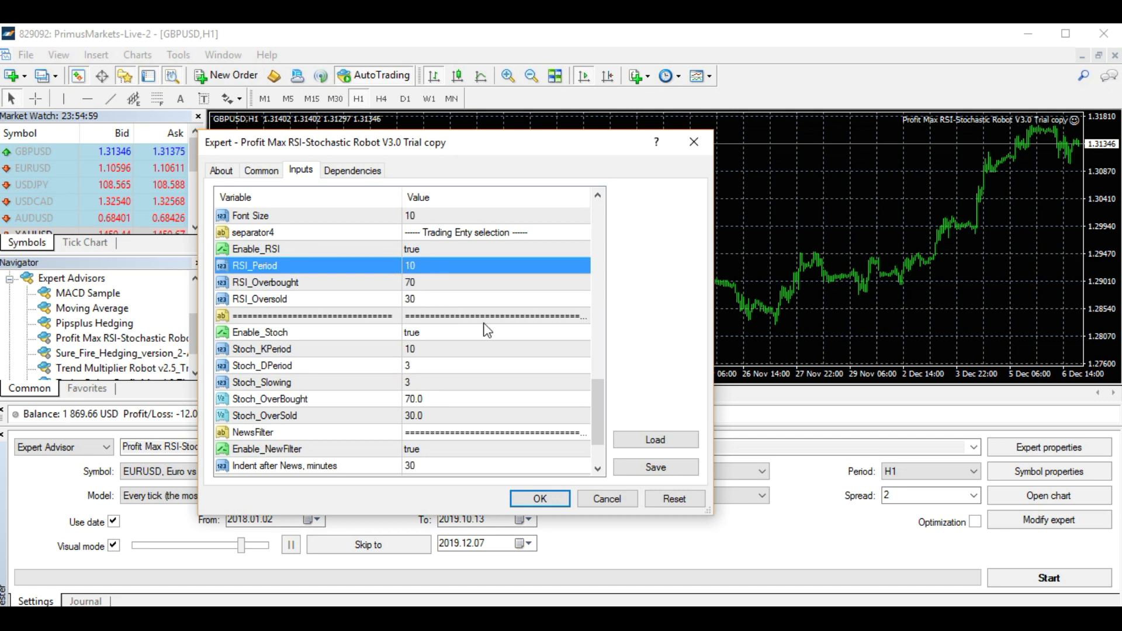
{"action": "left_click", "coordinate": [607, 498]}
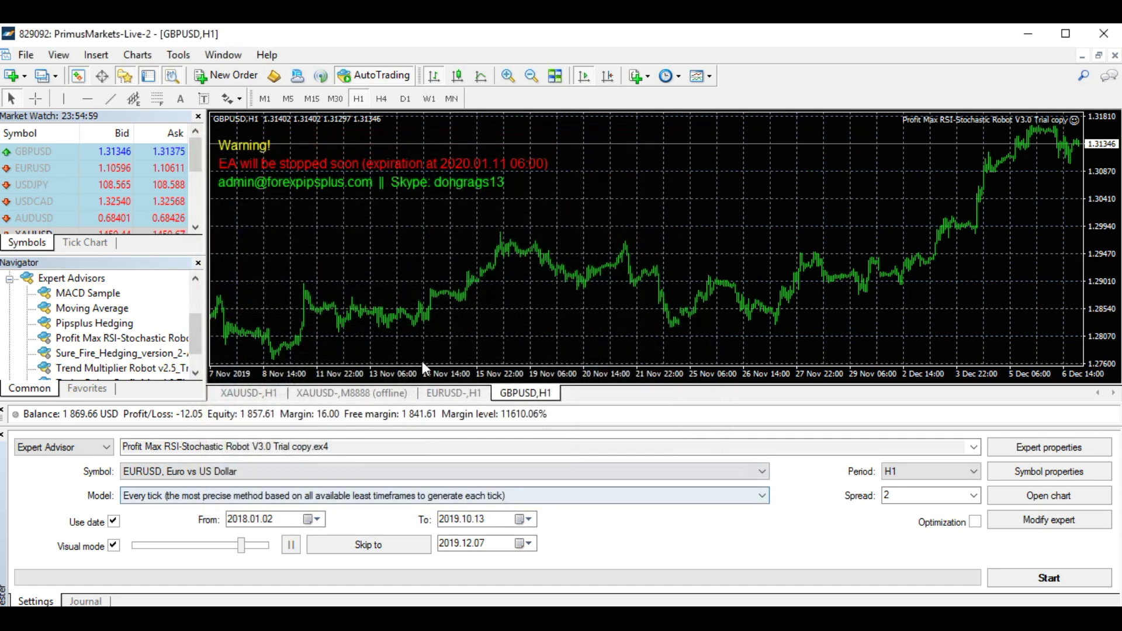
{"action": "left_click", "coordinate": [56, 54]}
{"action": "mouse_move", "coordinate": [97, 54]}
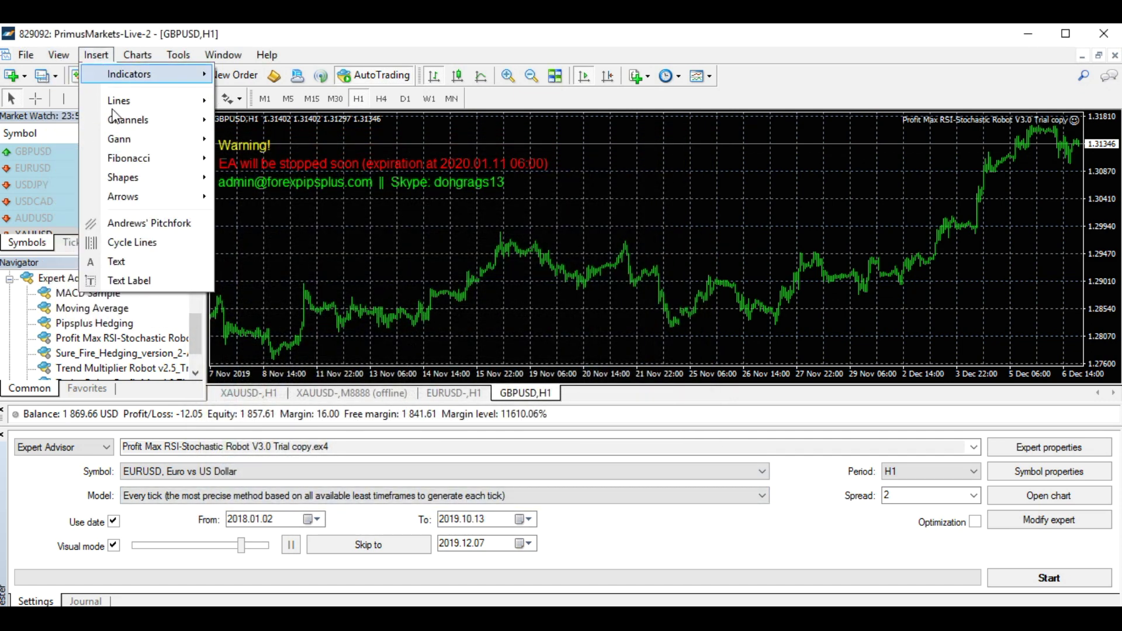
{"action": "mouse_move", "coordinate": [165, 76]}
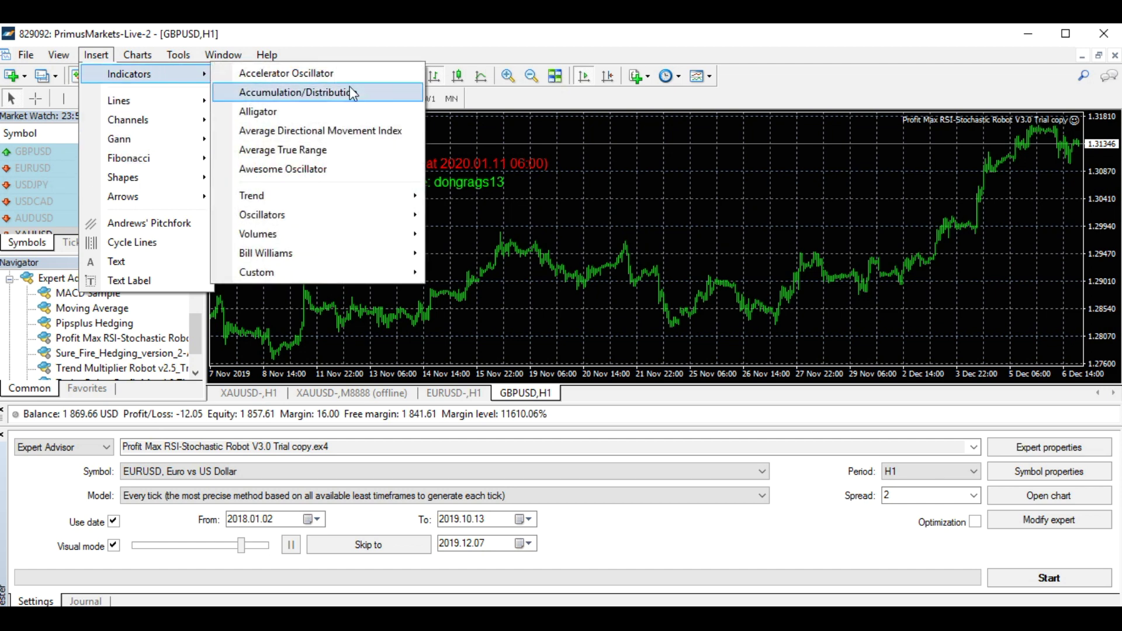
{"action": "mouse_move", "coordinate": [322, 216]}
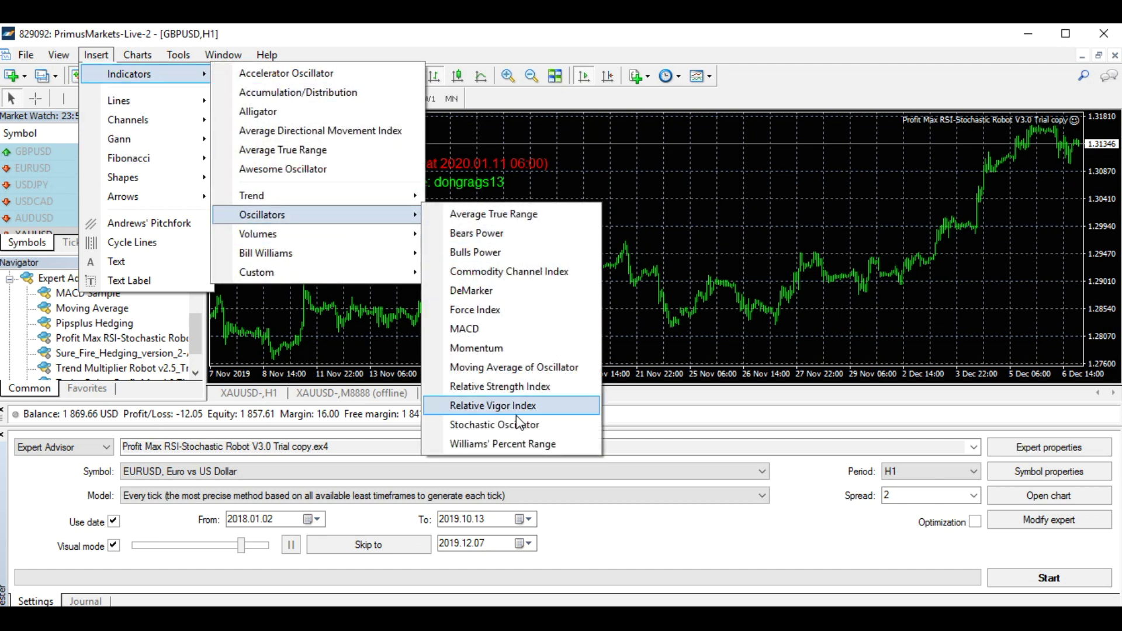
{"action": "left_click", "coordinate": [517, 387]}
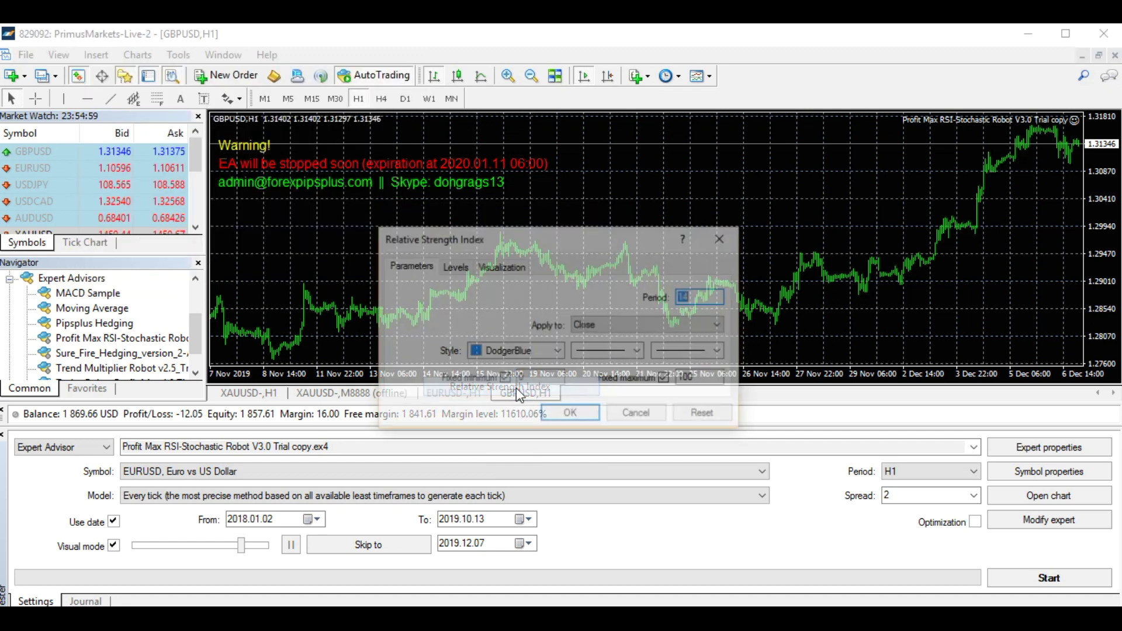
{"action": "left_click", "coordinate": [466, 267]}
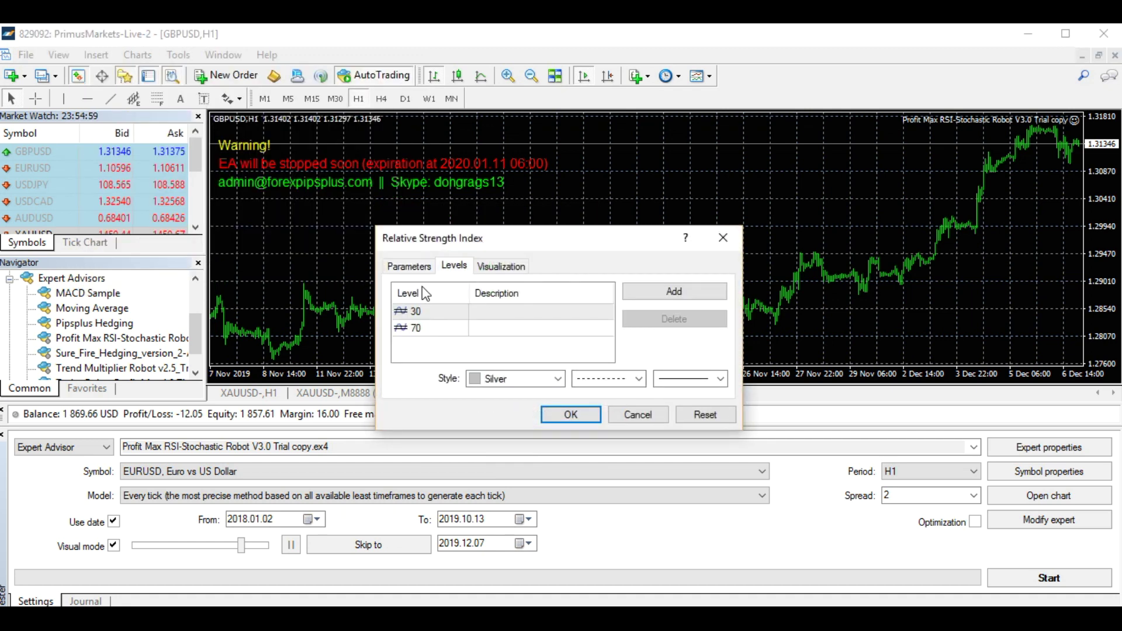
{"action": "left_click", "coordinate": [409, 267]}
{"action": "left_click", "coordinate": [652, 415]}
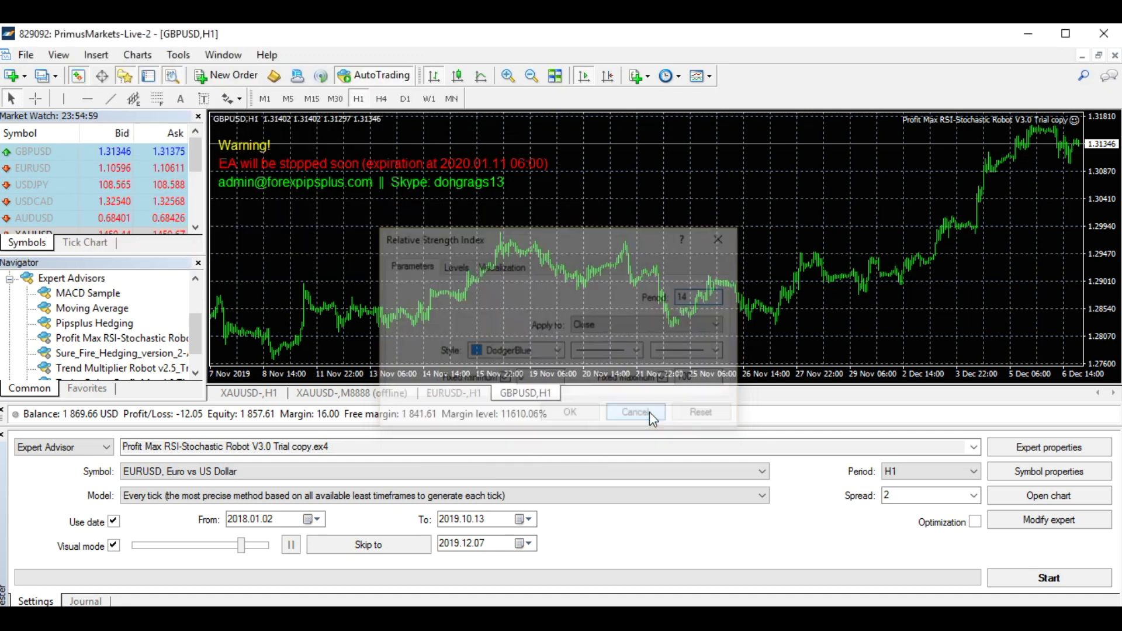
{"action": "left_click", "coordinate": [138, 55]}
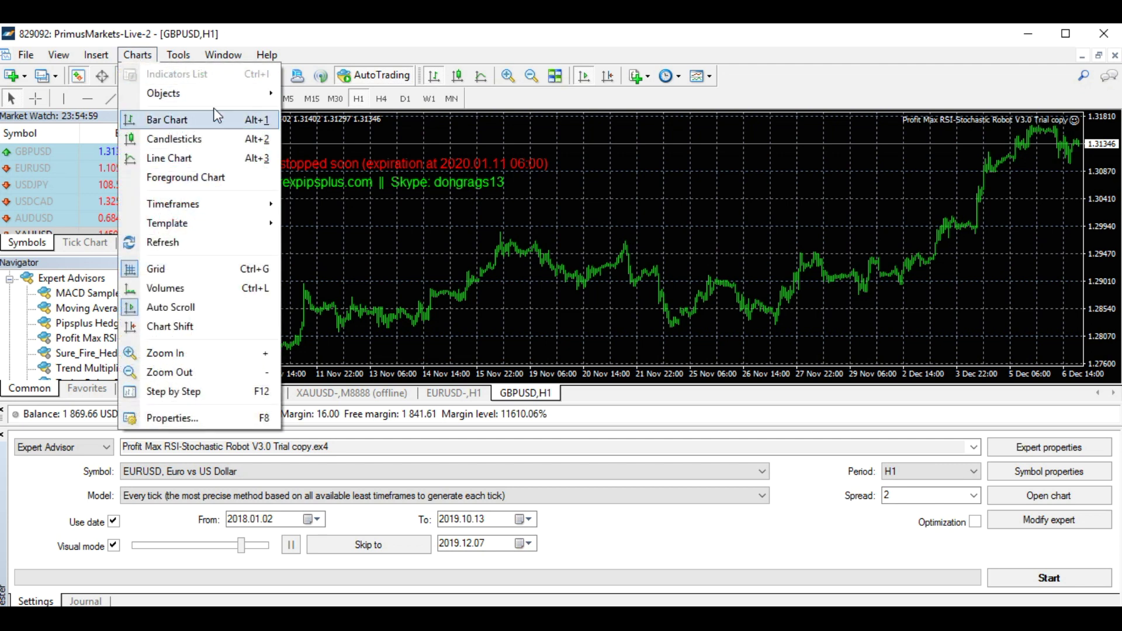
{"action": "left_click", "coordinate": [96, 55]}
{"action": "mouse_move", "coordinate": [130, 74]}
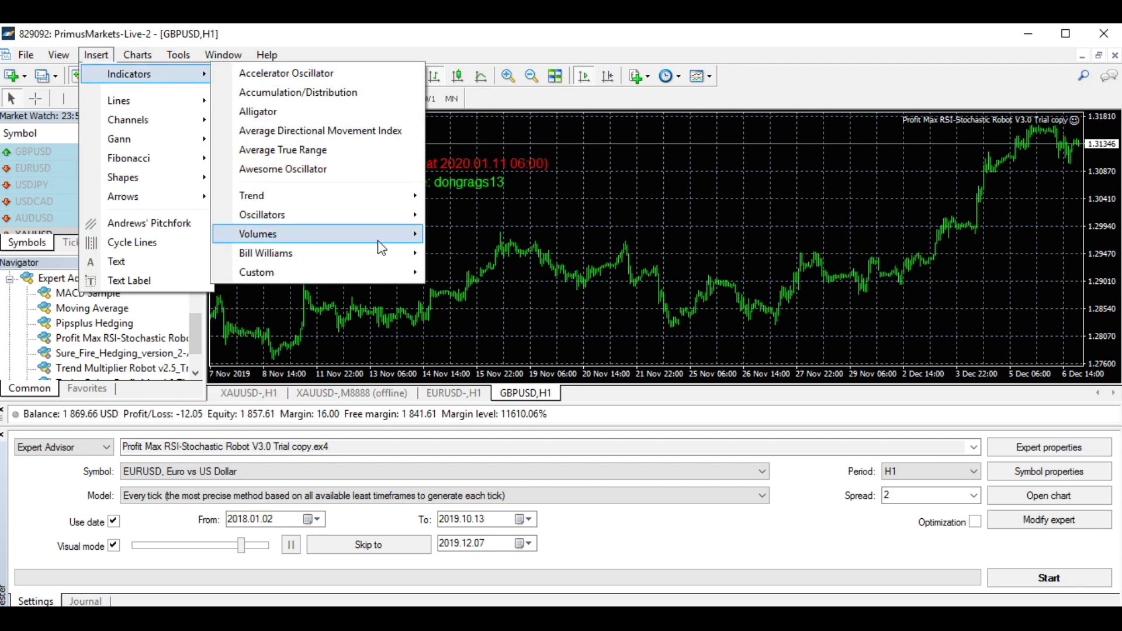
{"action": "mouse_move", "coordinate": [391, 206]}
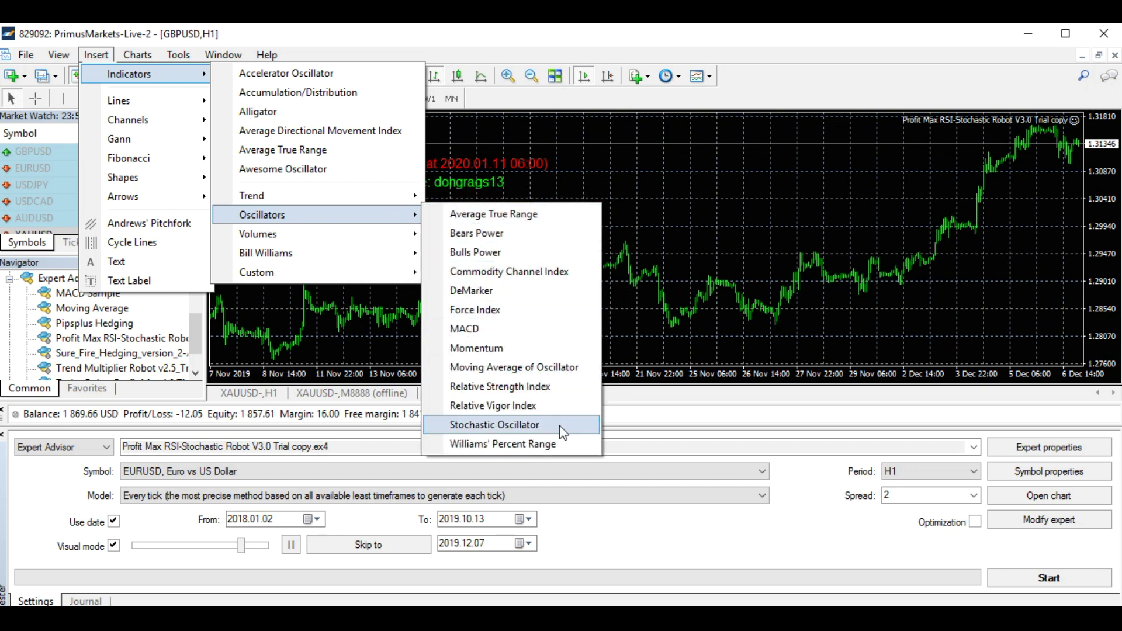
{"action": "left_click", "coordinate": [547, 427]}
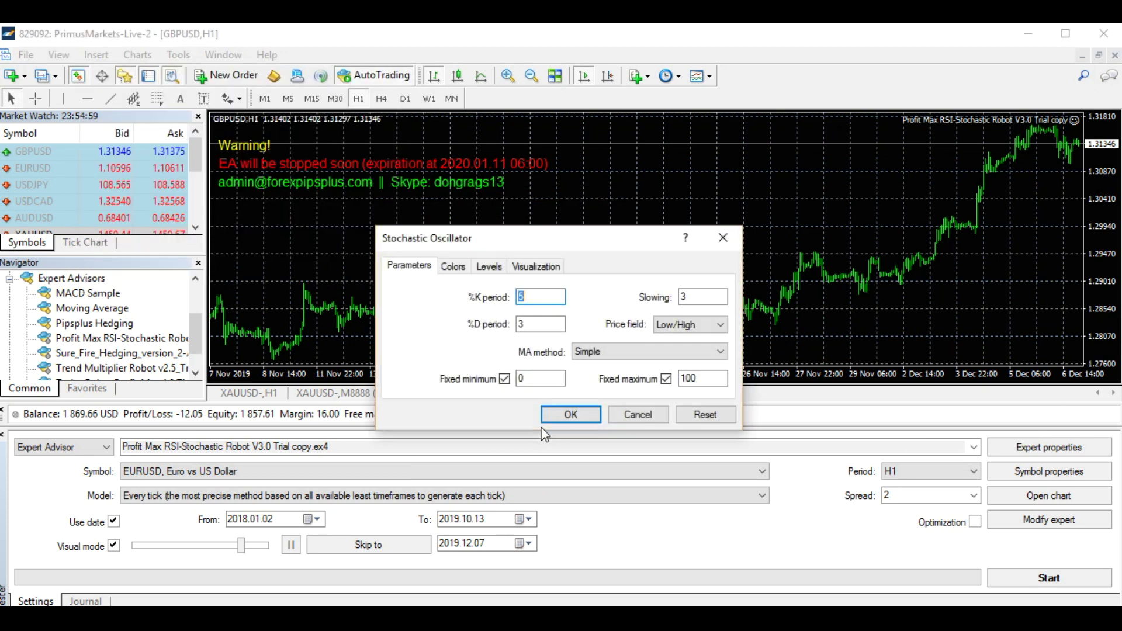
{"action": "left_click", "coordinate": [454, 268]}
{"action": "left_click", "coordinate": [489, 266]}
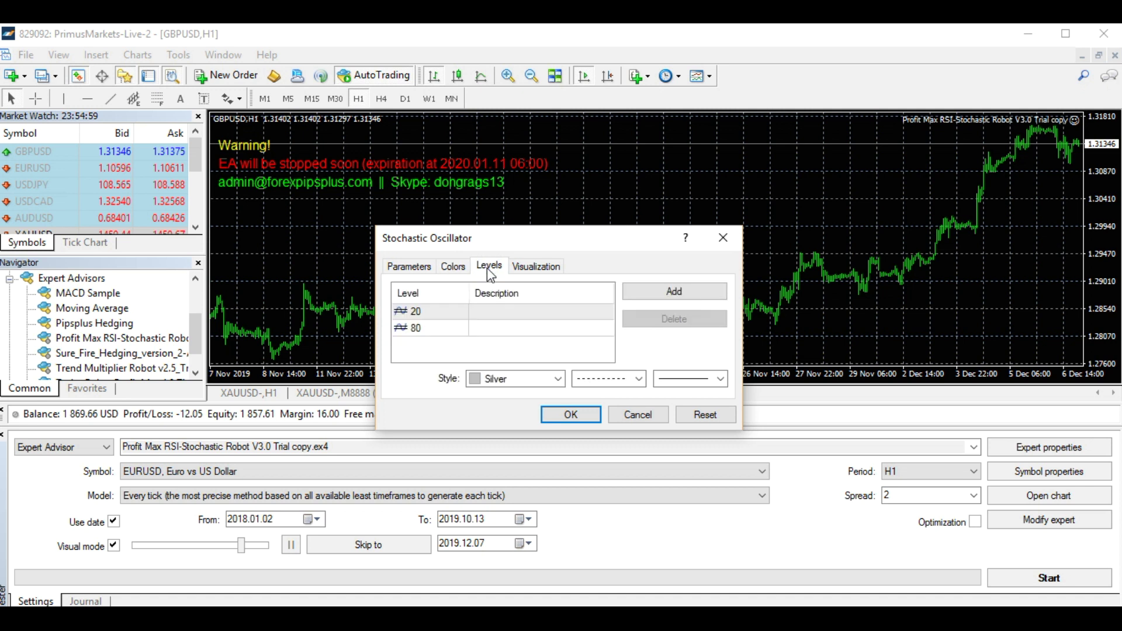
{"action": "left_click", "coordinate": [410, 266]}
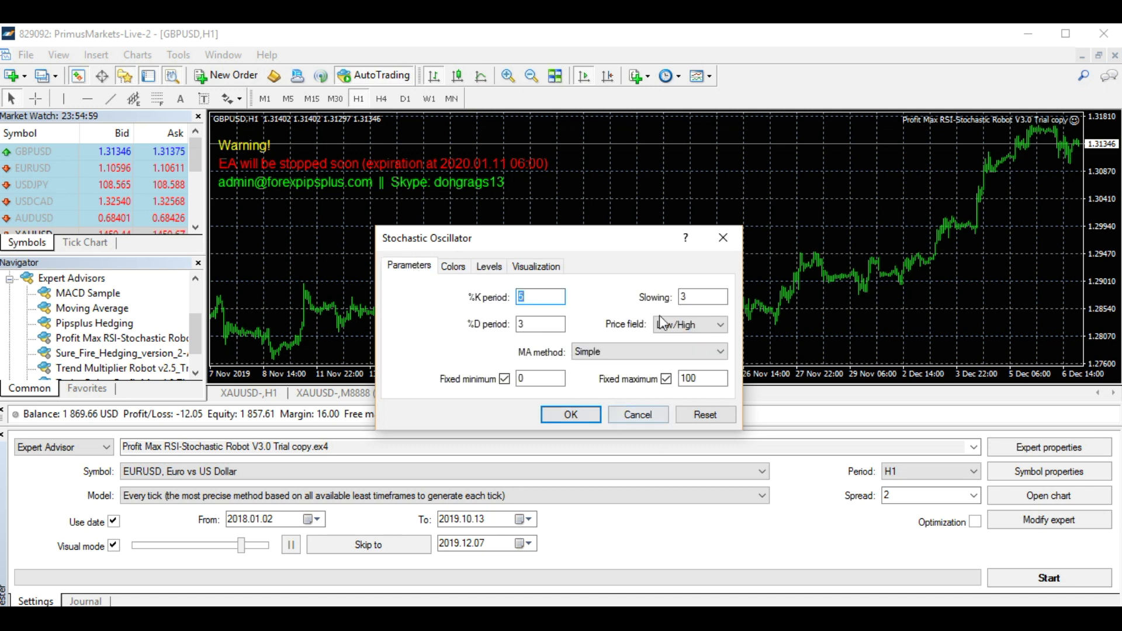
{"action": "left_click", "coordinate": [594, 415]}
{"action": "right_click", "coordinate": [583, 205]}
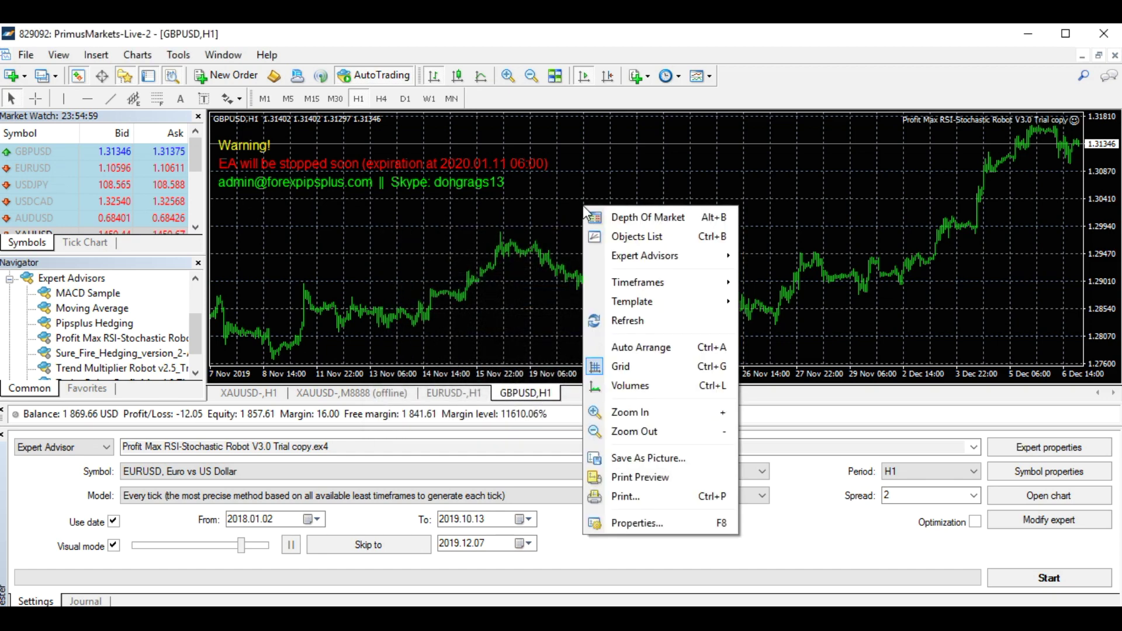
{"action": "mouse_move", "coordinate": [716, 256]}
{"action": "left_click", "coordinate": [777, 255]}
{"action": "left_click_drag", "start_coordinate": [605, 245], "coordinate": [558, 403]}
{"action": "scroll", "coordinate": [460, 322], "scroll_direction": "up", "scroll_amount": 1}
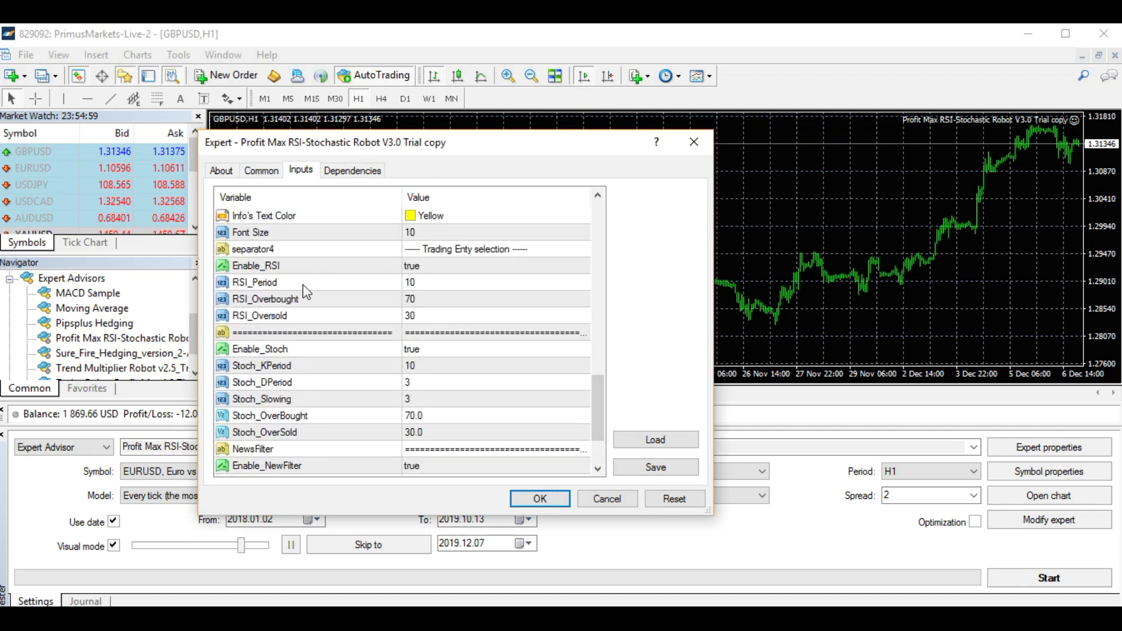
{"action": "left_click", "coordinate": [434, 282]}
{"action": "left_click", "coordinate": [434, 299]}
{"action": "left_click", "coordinate": [434, 366]}
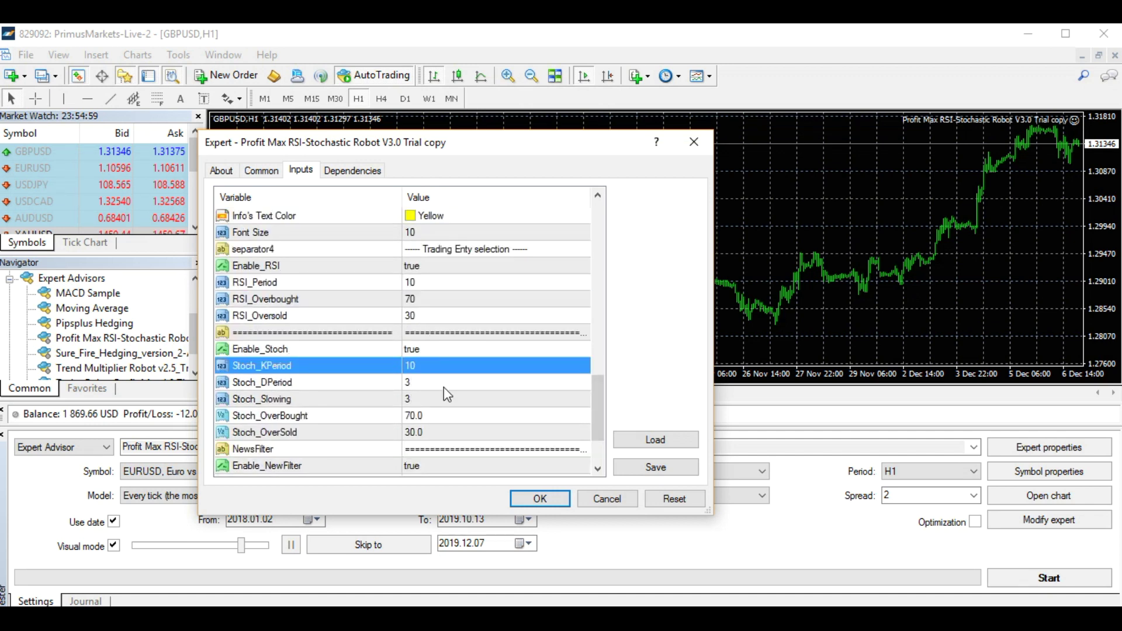
{"action": "scroll", "coordinate": [432, 374], "scroll_direction": "down", "scroll_amount": 2}
{"action": "left_click", "coordinate": [443, 334]}
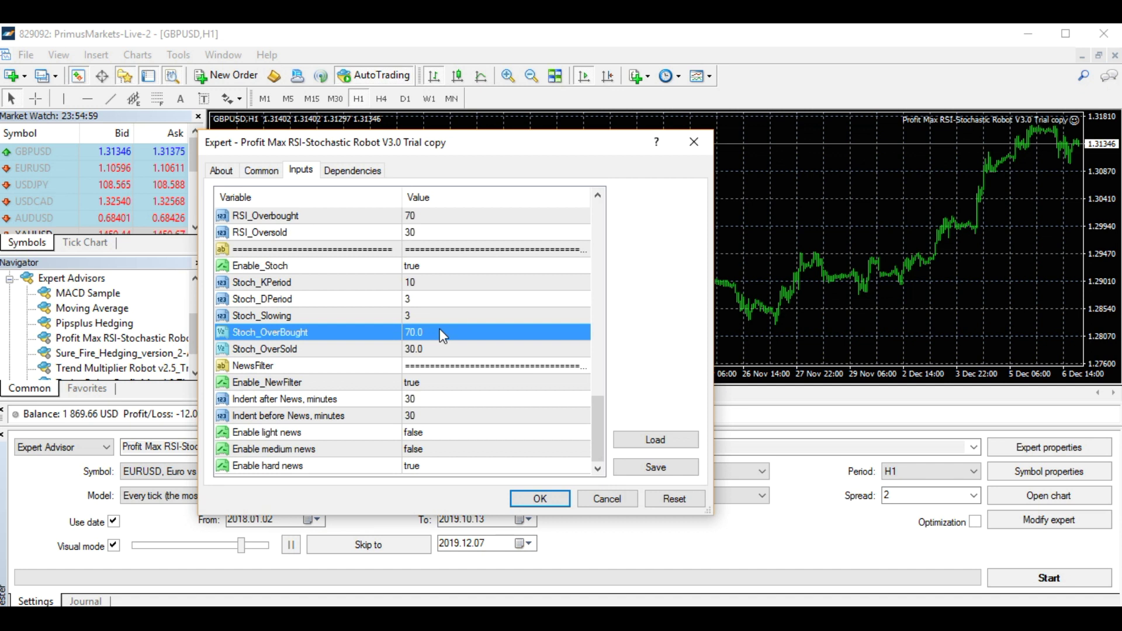
{"action": "left_click", "coordinate": [484, 350]}
{"action": "left_click", "coordinate": [488, 316]}
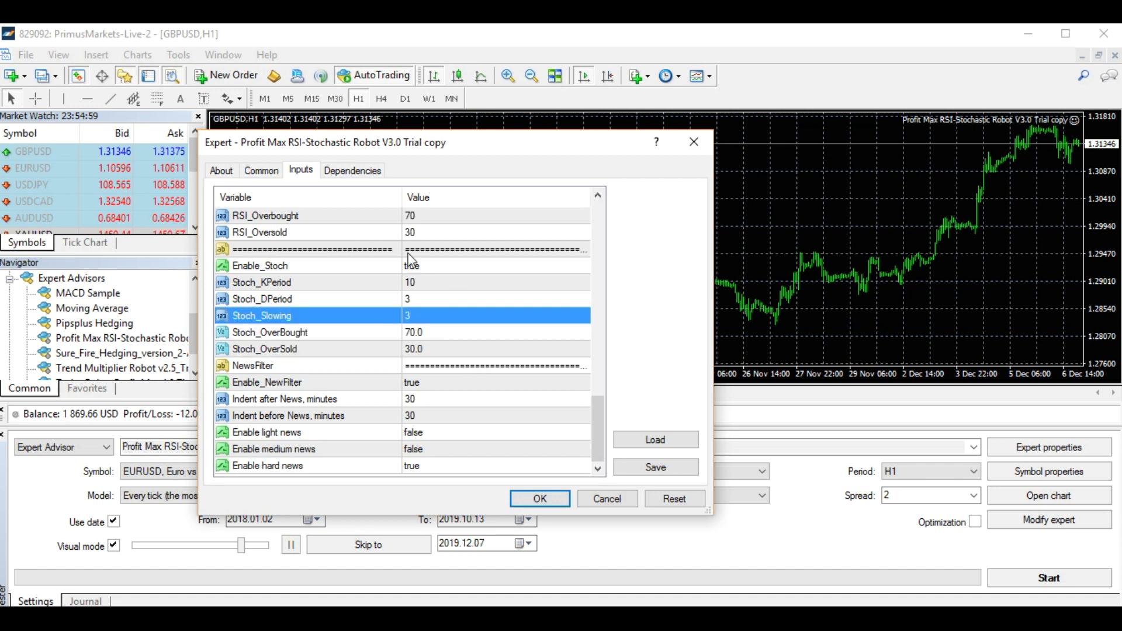
{"action": "left_click", "coordinate": [479, 333]}
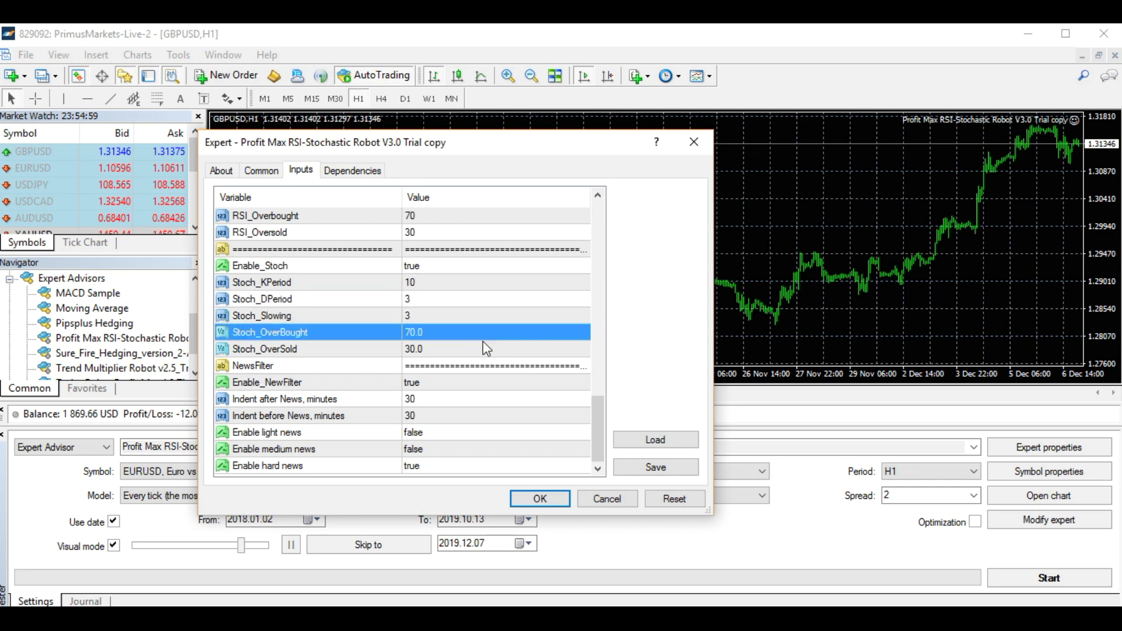
{"action": "scroll", "coordinate": [484, 344], "scroll_direction": "up", "scroll_amount": 1}
{"action": "left_click", "coordinate": [483, 346]}
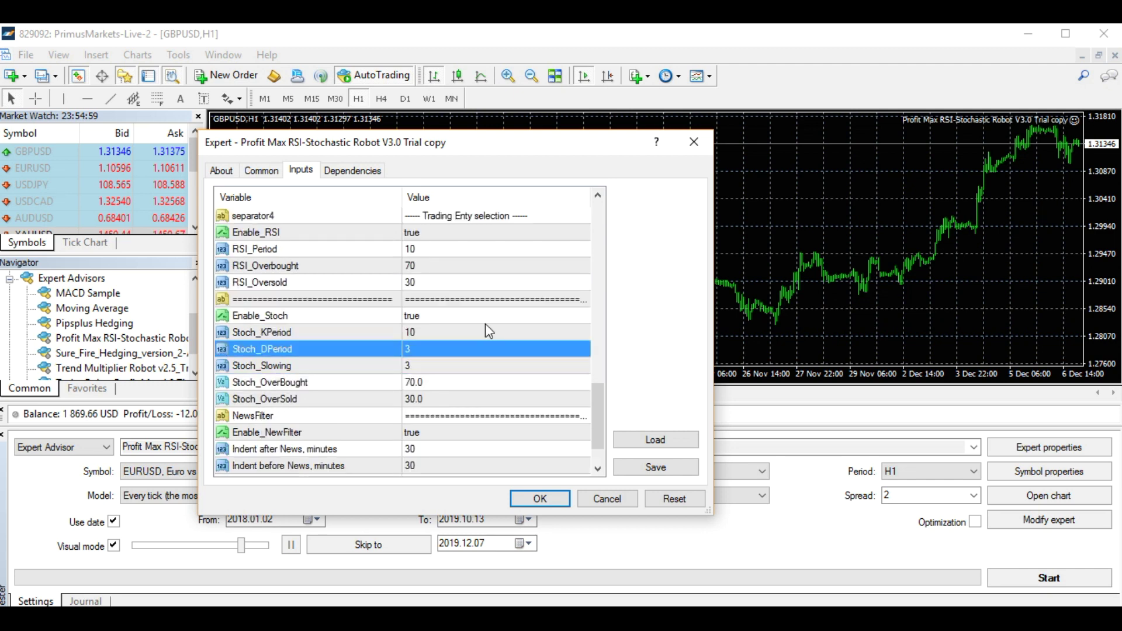
{"action": "scroll", "coordinate": [486, 324], "scroll_direction": "up", "scroll_amount": 1}
{"action": "scroll", "coordinate": [493, 335], "scroll_direction": "down", "scroll_amount": 2}
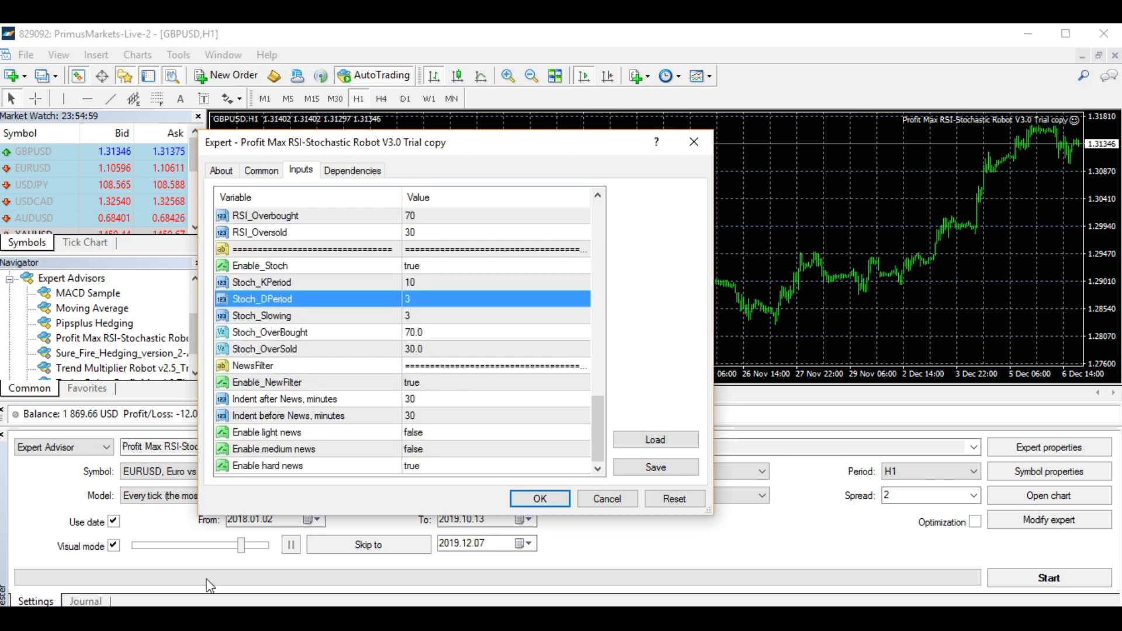
{"action": "left_click", "coordinate": [507, 432]}
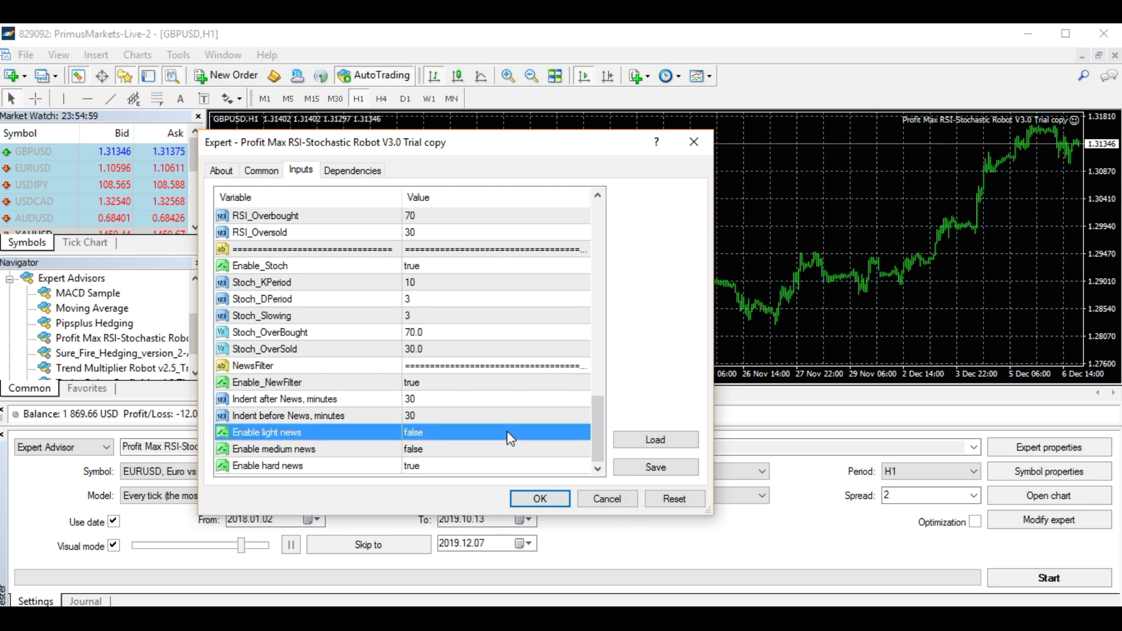
{"action": "left_click", "coordinate": [500, 401]}
{"action": "scroll", "coordinate": [499, 398], "scroll_direction": "up", "scroll_amount": 7}
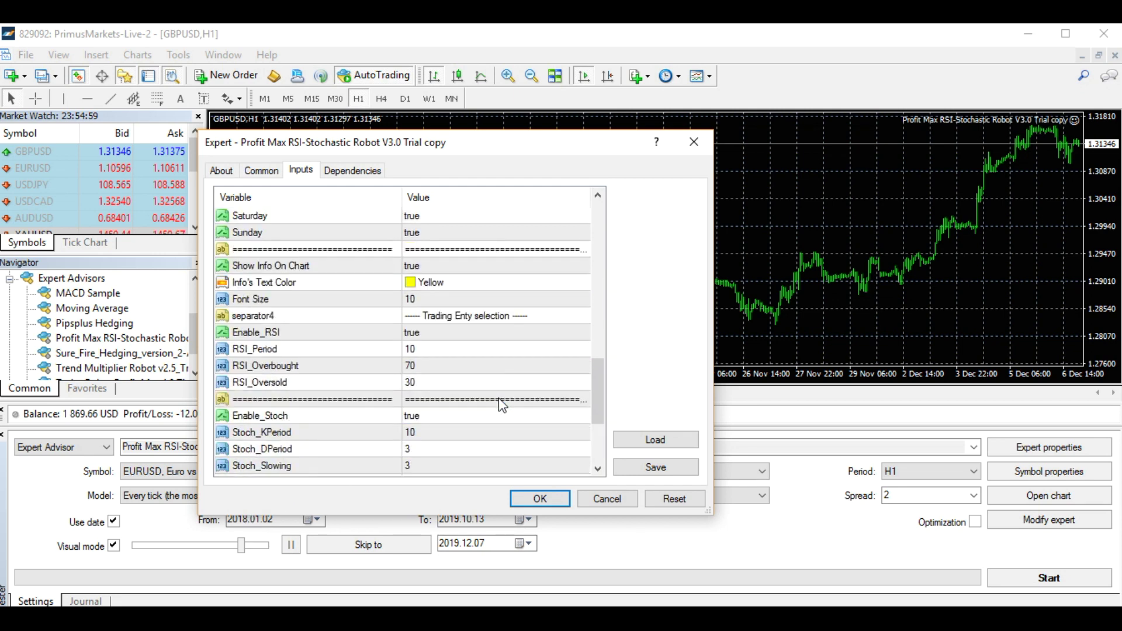
{"action": "left_click", "coordinate": [458, 366]}
{"action": "left_click", "coordinate": [462, 399]}
{"action": "left_click", "coordinate": [472, 351]}
{"action": "left_click", "coordinate": [479, 416]}
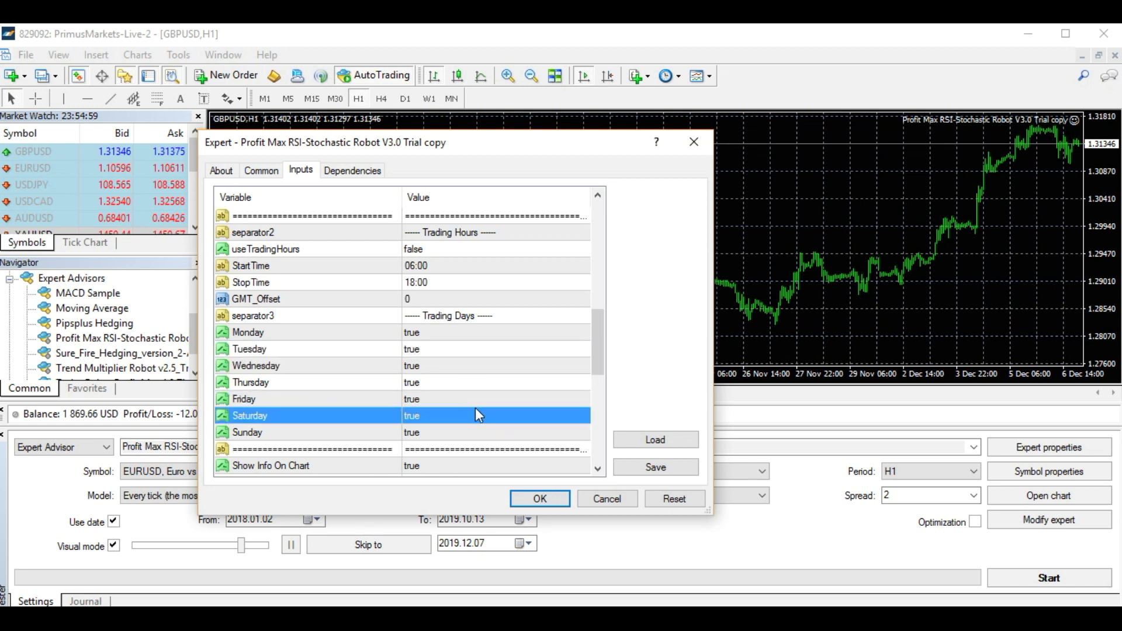
{"action": "left_click", "coordinate": [608, 500]}
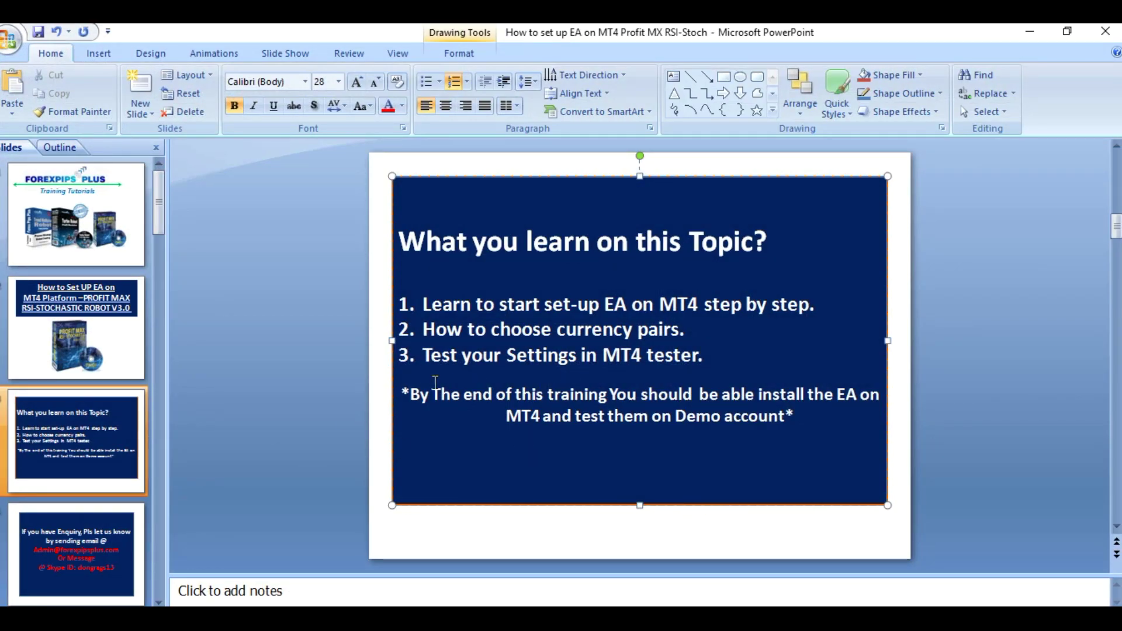
Step: Highlight agenda item 3 on testing settings, then return to MetaTrader 4's GBPUSD H1 chart menu
{"action": "left_click_drag", "start_coordinate": [424, 355], "coordinate": [692, 357]}
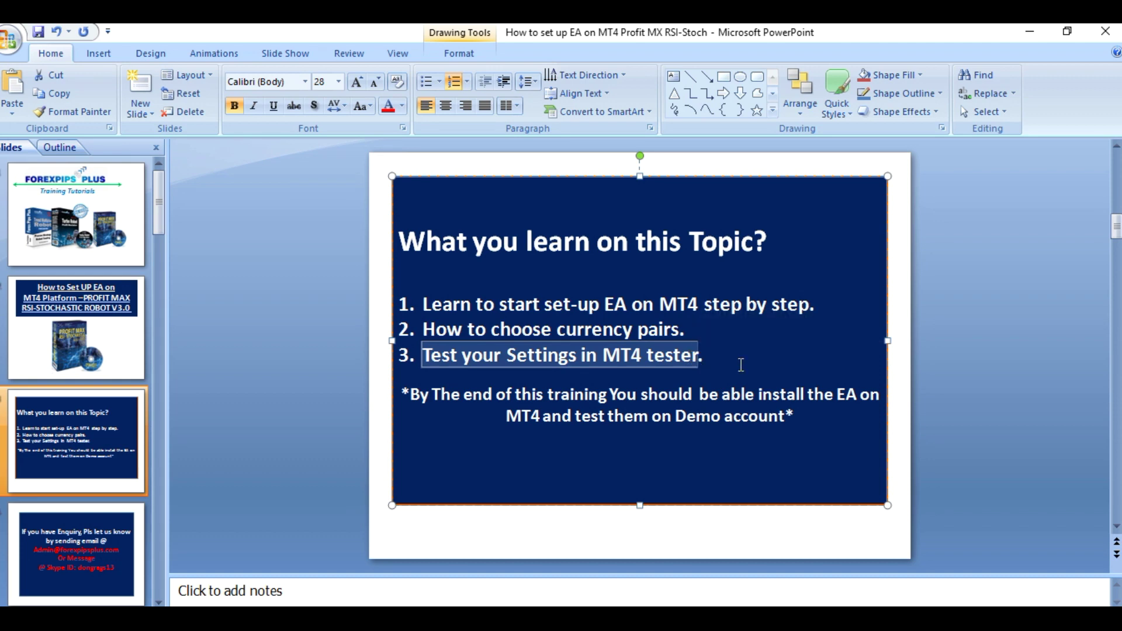
{"action": "left_click", "coordinate": [745, 365]}
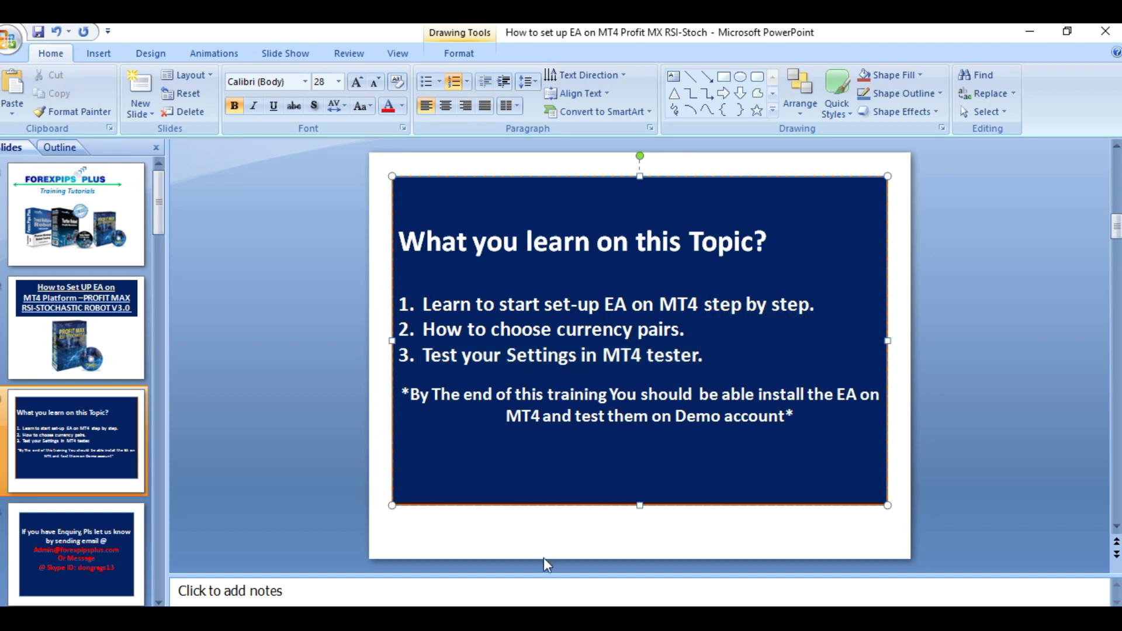
{"action": "left_click", "coordinate": [521, 604]}
{"action": "right_click", "coordinate": [587, 204]}
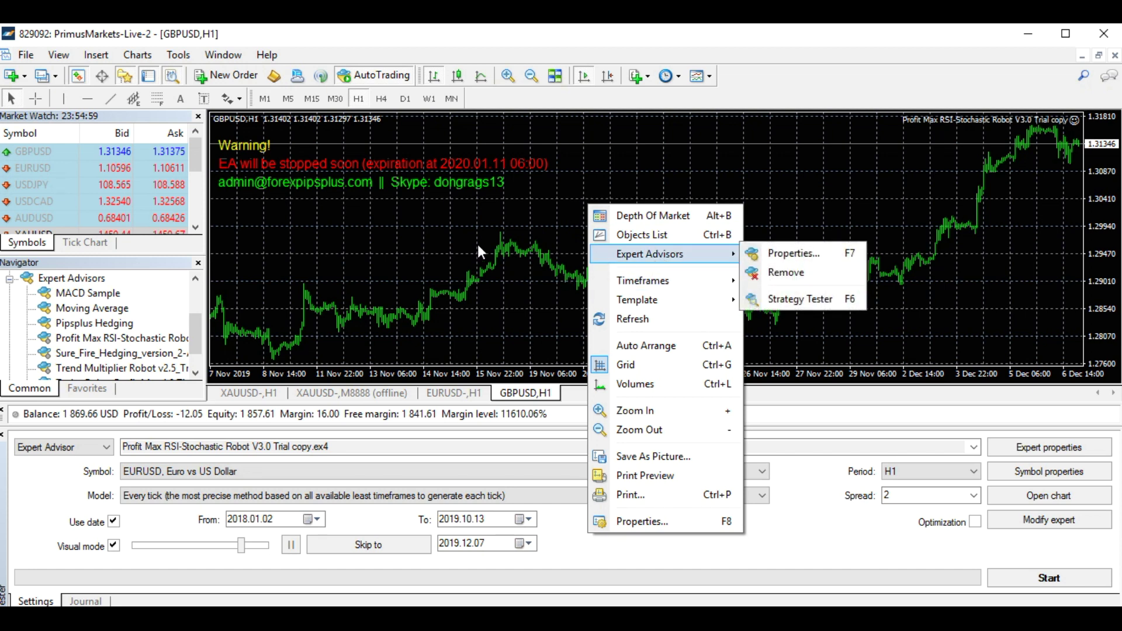
{"action": "left_click", "coordinate": [465, 234]}
{"action": "right_click", "coordinate": [575, 194]}
{"action": "mouse_move", "coordinate": [655, 244]}
{"action": "left_click", "coordinate": [755, 245]}
{"action": "left_click_drag", "start_coordinate": [597, 263], "coordinate": [605, 480]}
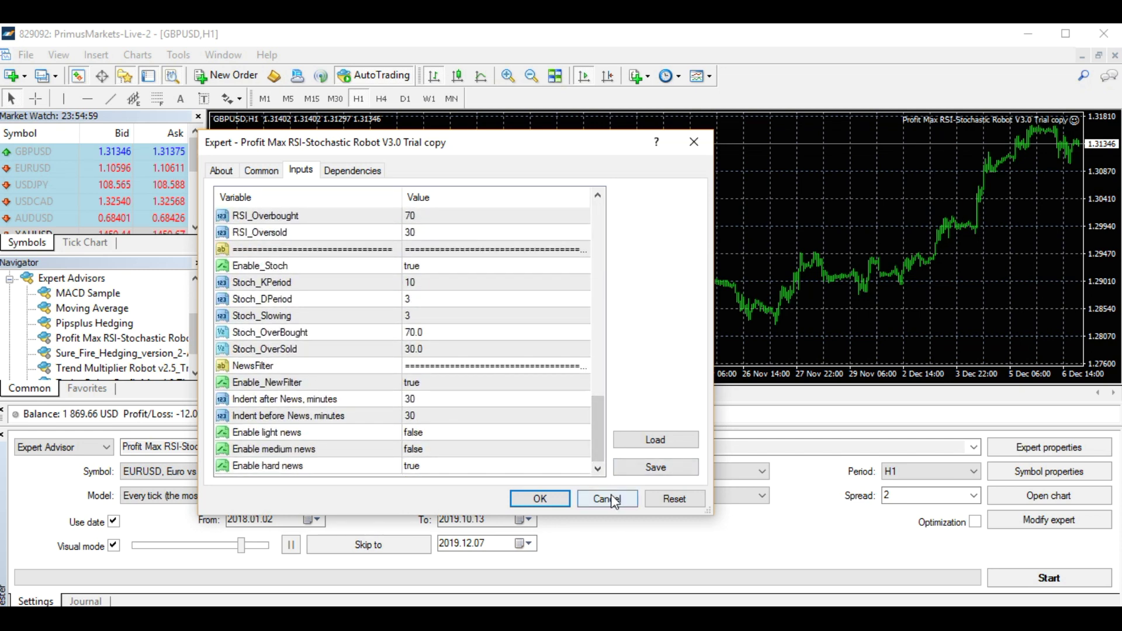
{"action": "left_click", "coordinate": [606, 499]}
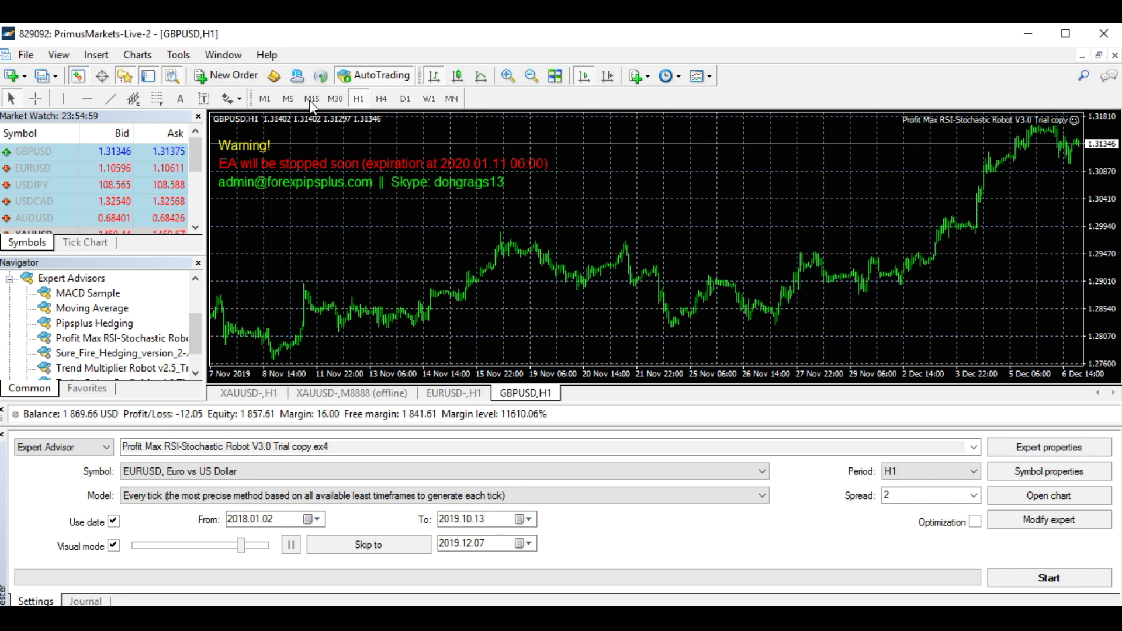
{"action": "left_click", "coordinate": [173, 74]}
Step: Show the Strategy Tester, choose Profit Max RSI-Stochastic Robot V3.0 Trial copy.ex4, and open Expert properties
{"action": "left_click", "coordinate": [174, 74]}
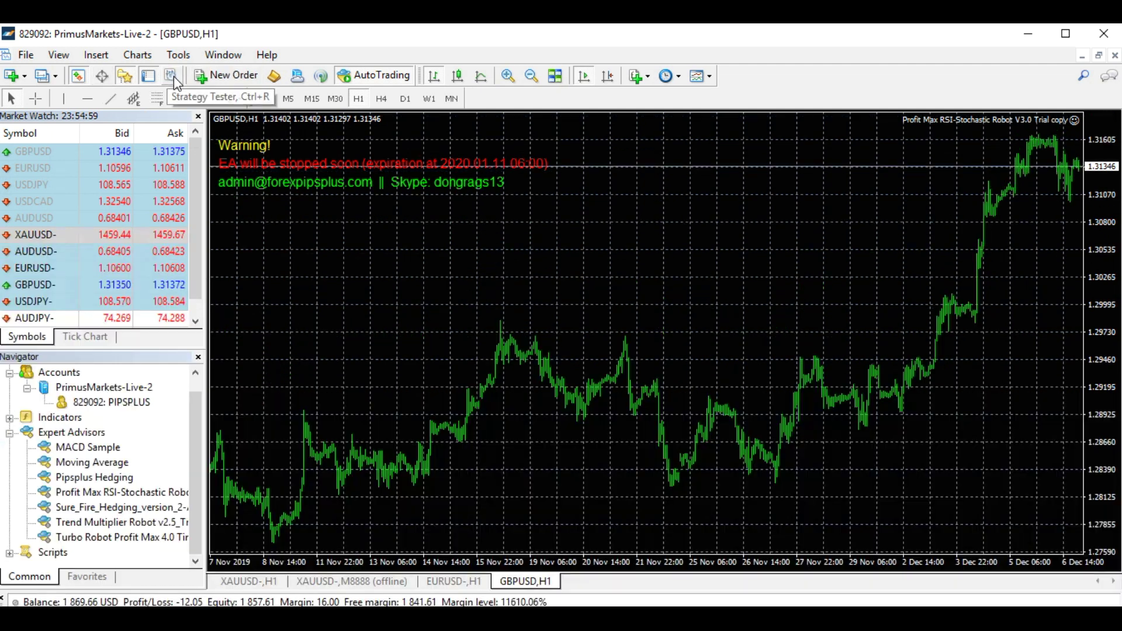
{"action": "left_click", "coordinate": [173, 76]}
{"action": "left_click", "coordinate": [174, 77]}
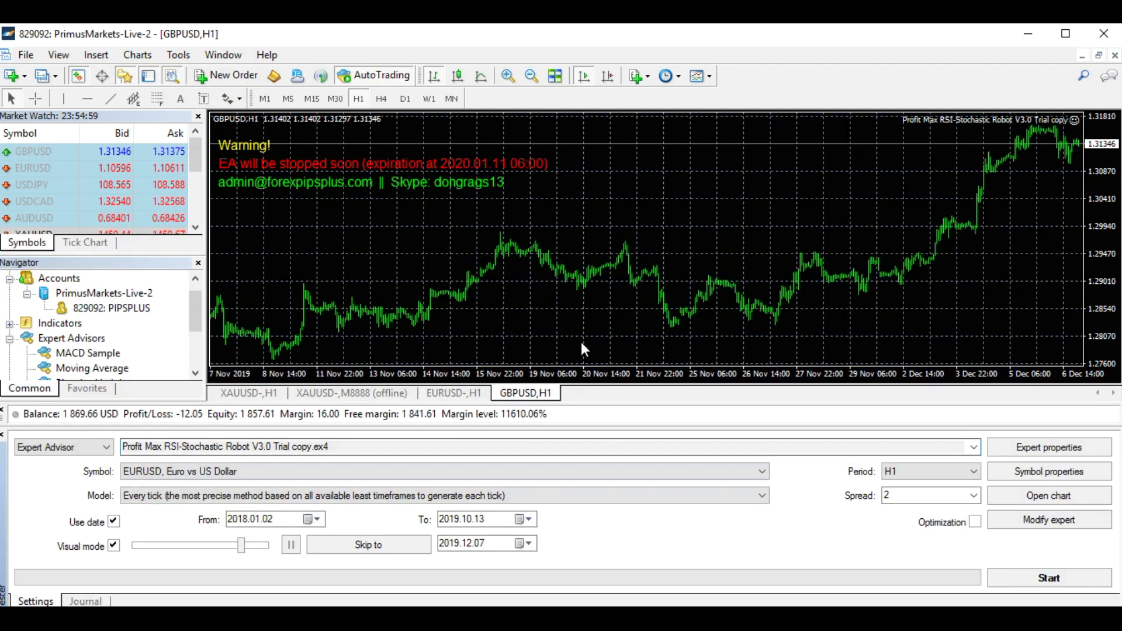
{"action": "left_click", "coordinate": [973, 447]}
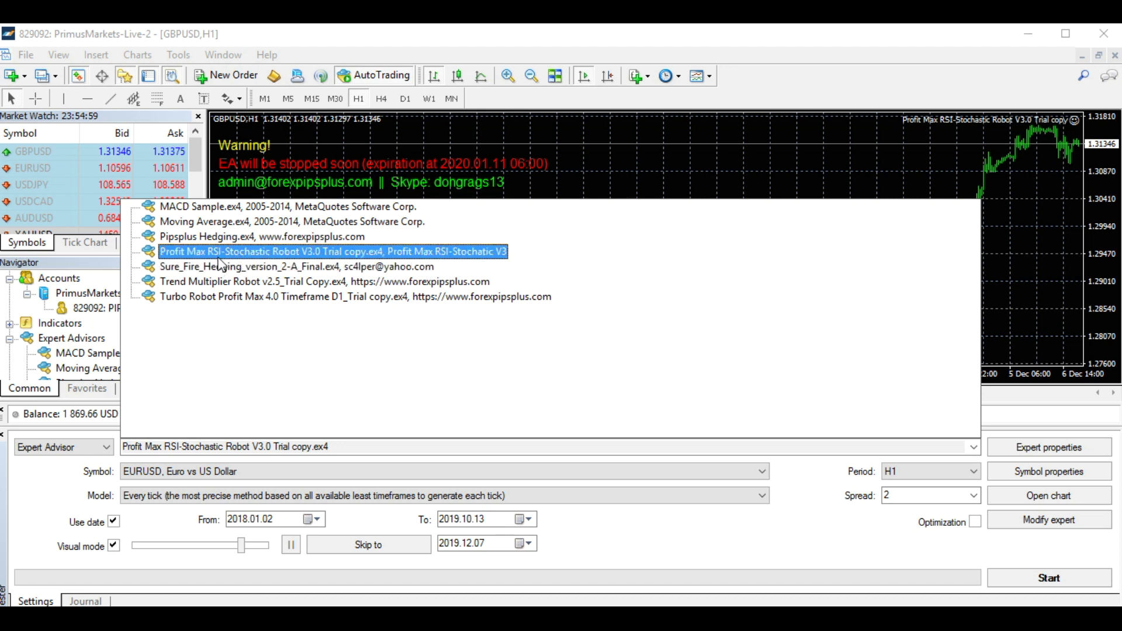
{"action": "left_click", "coordinate": [388, 251]}
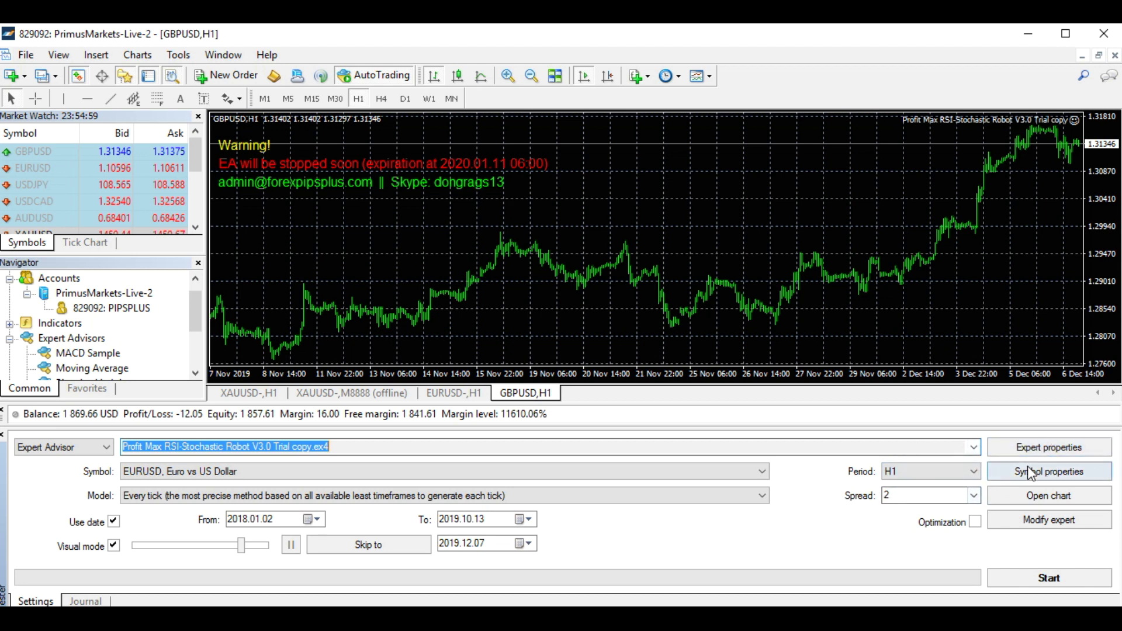
{"action": "left_click", "coordinate": [1057, 455]}
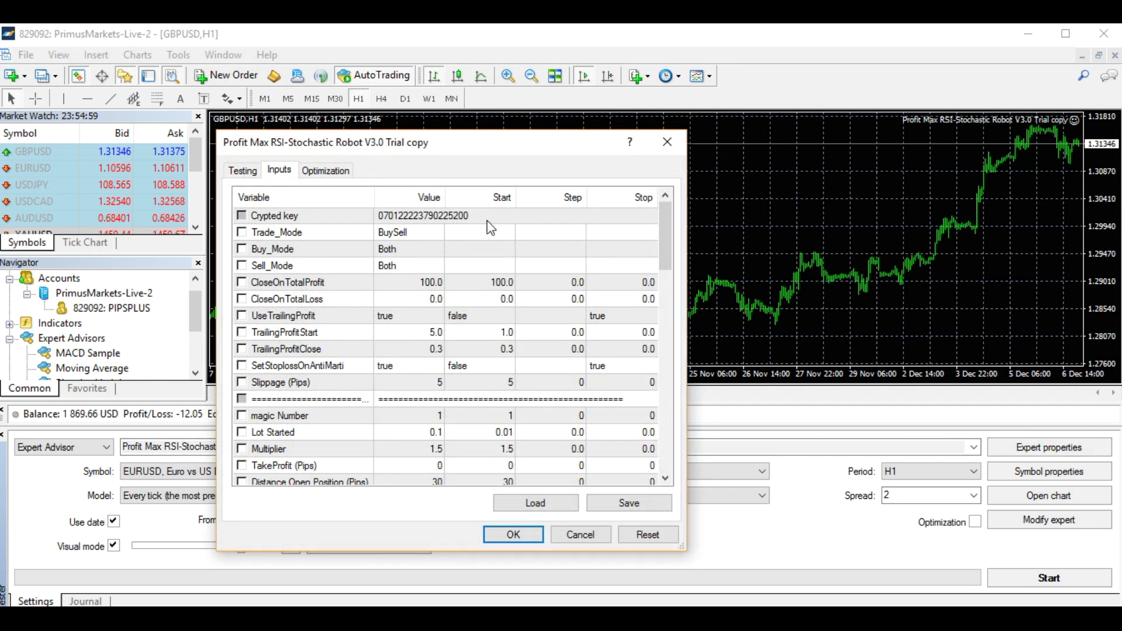
Step: Copy the trial key from the Notepad key file for the tester's Crypted key input
{"action": "left_click", "coordinate": [472, 215]}
{"action": "left_click", "coordinate": [472, 215]}
{"action": "key", "text": "Down"}
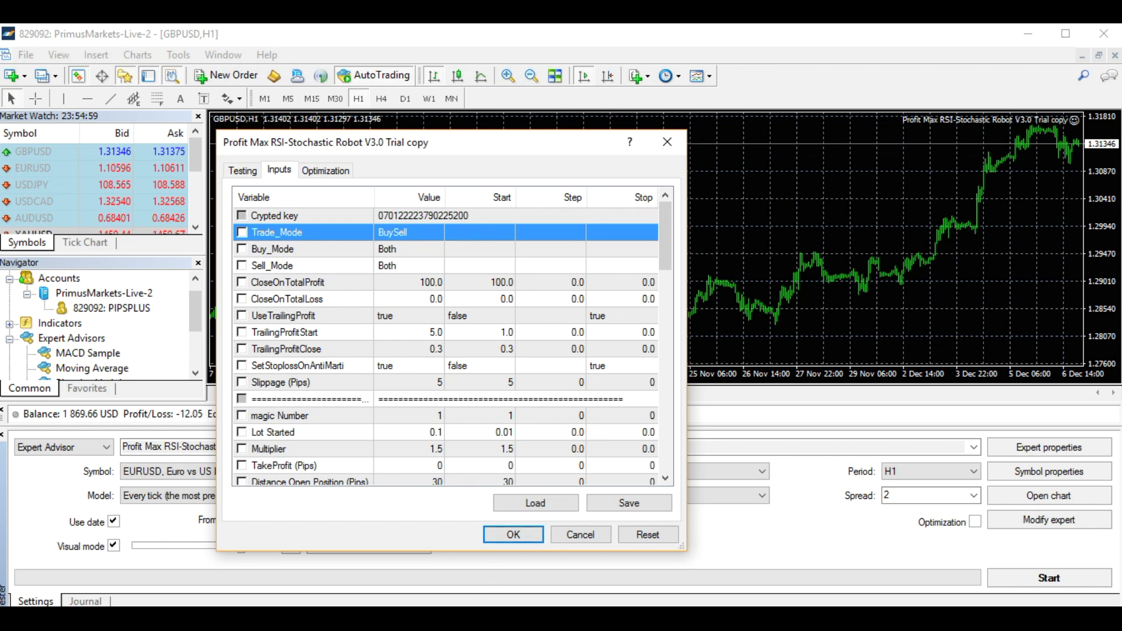
{"action": "key", "text": "alt+Tab"}
{"action": "double_click", "coordinate": [547, 454]}
{"action": "right_click", "coordinate": [545, 453]}
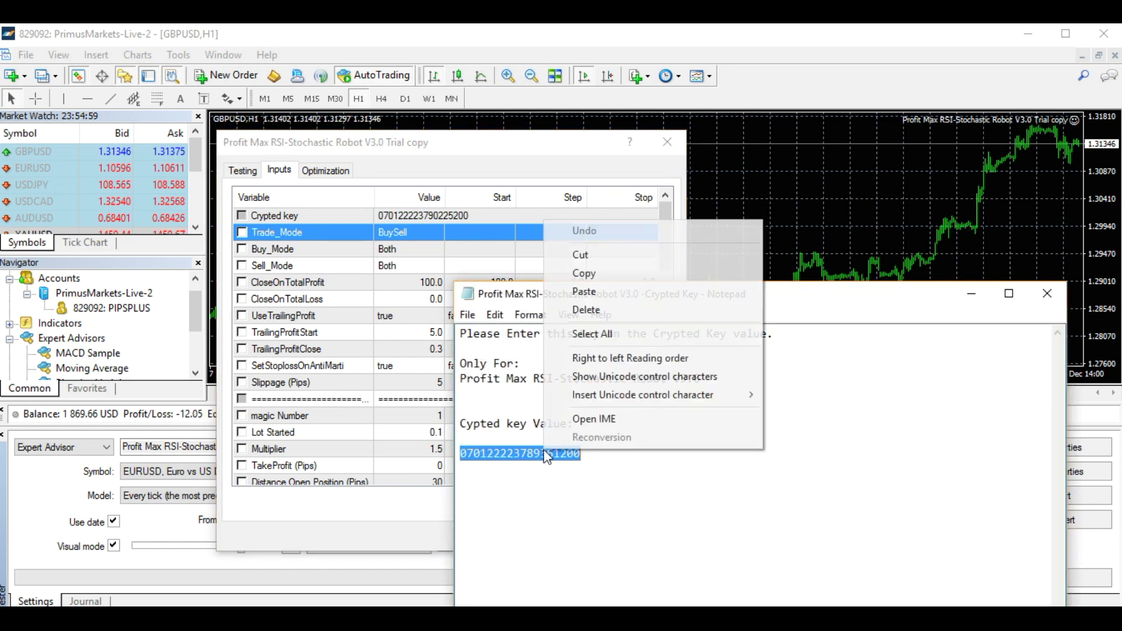
{"action": "left_click", "coordinate": [610, 274]}
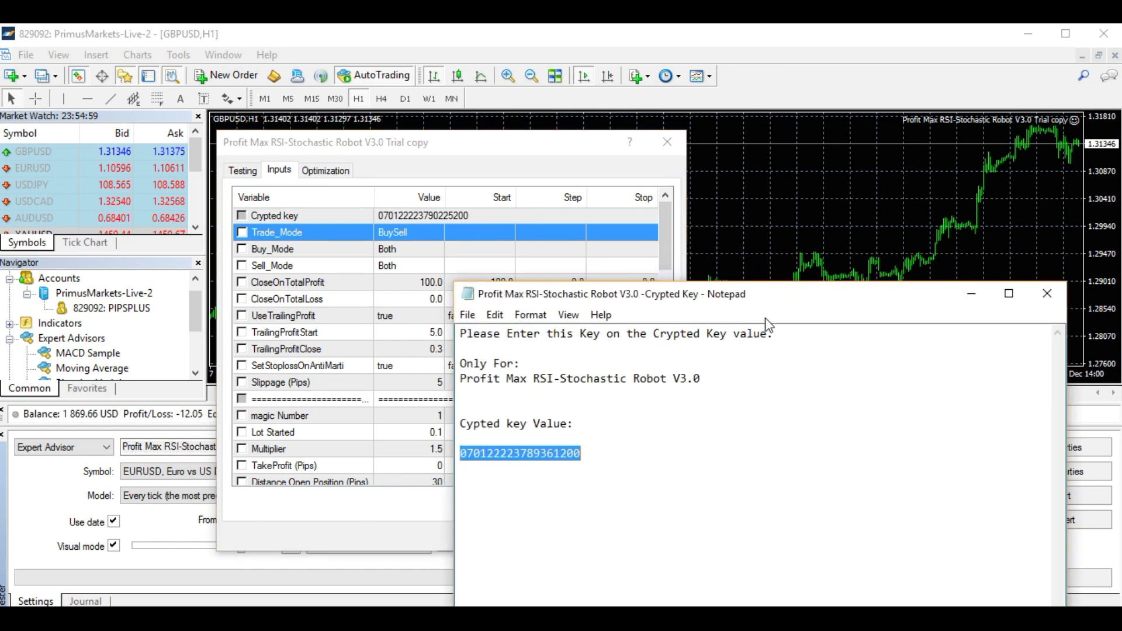
{"action": "left_click", "coordinate": [982, 306]}
Step: Paste the key into Crypted key, review the remaining inputs, and confirm the EA settings
{"action": "double_click", "coordinate": [474, 216]}
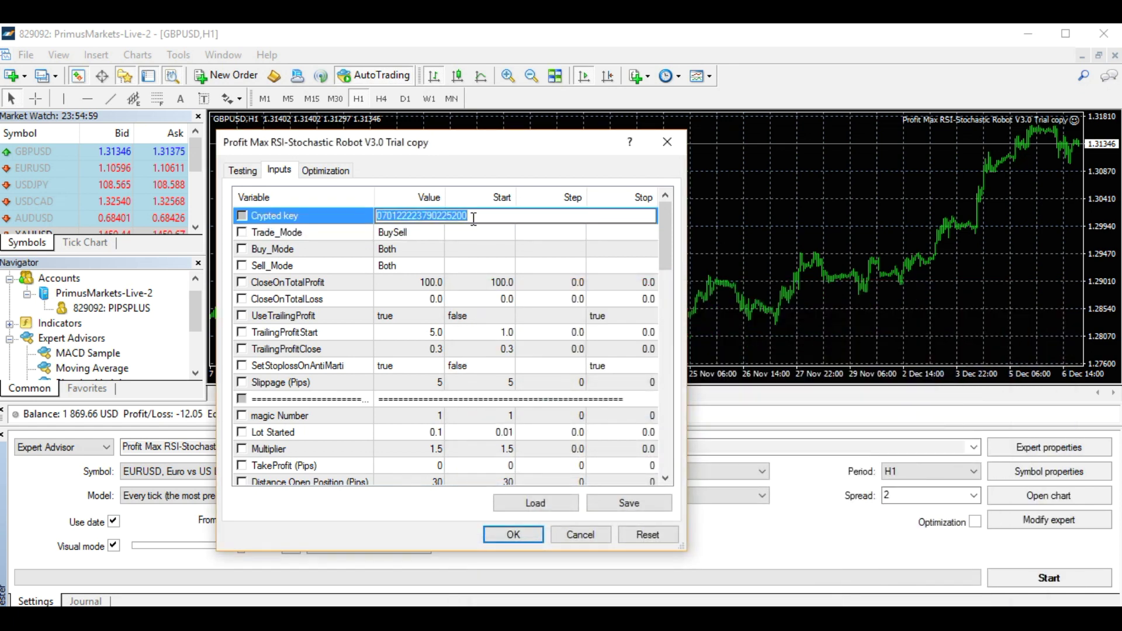
{"action": "key", "text": "ctrl+v"}
{"action": "left_click", "coordinate": [497, 266]}
{"action": "key", "text": "Up"}
{"action": "key", "text": "Up"}
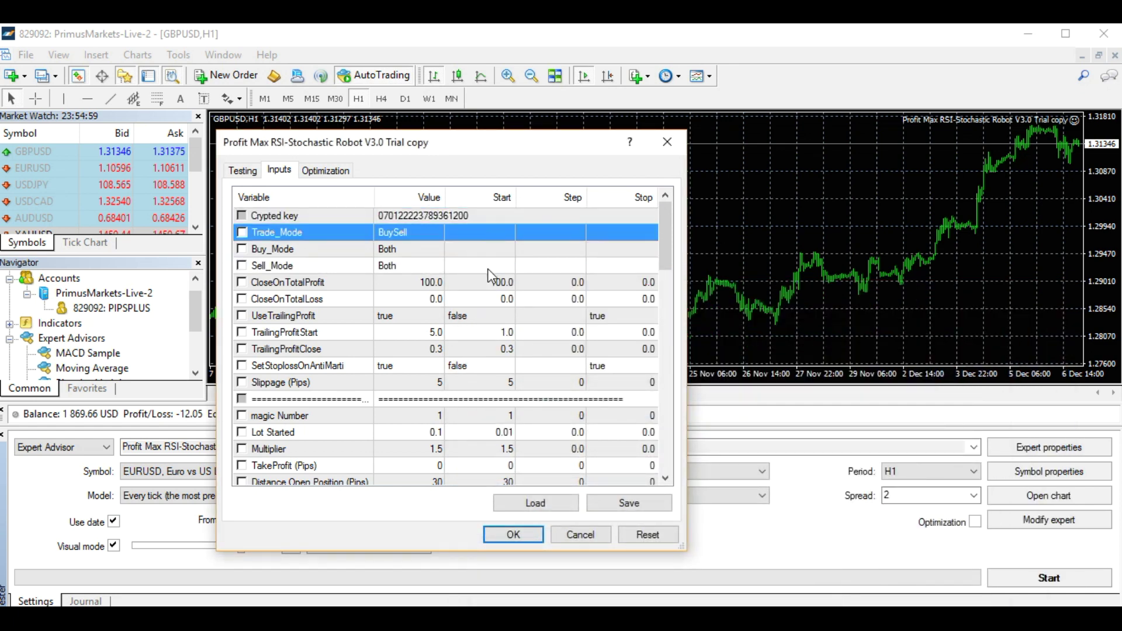
{"action": "scroll", "coordinate": [499, 285], "scroll_direction": "down", "scroll_amount": 6}
{"action": "scroll", "coordinate": [499, 285], "scroll_direction": "up", "scroll_amount": 3}
{"action": "scroll", "coordinate": [499, 288], "scroll_direction": "up", "scroll_amount": 1}
{"action": "scroll", "coordinate": [513, 293], "scroll_direction": "up", "scroll_amount": 2}
{"action": "left_click", "coordinate": [514, 299]}
{"action": "scroll", "coordinate": [509, 310], "scroll_direction": "down", "scroll_amount": 14}
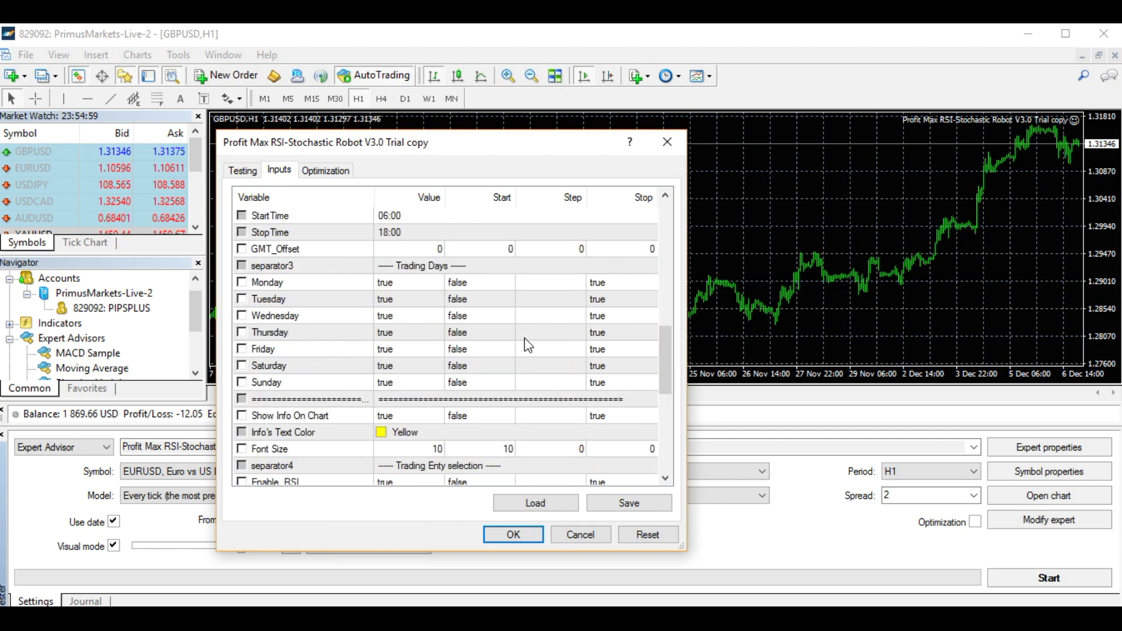
{"action": "left_click", "coordinate": [529, 534]}
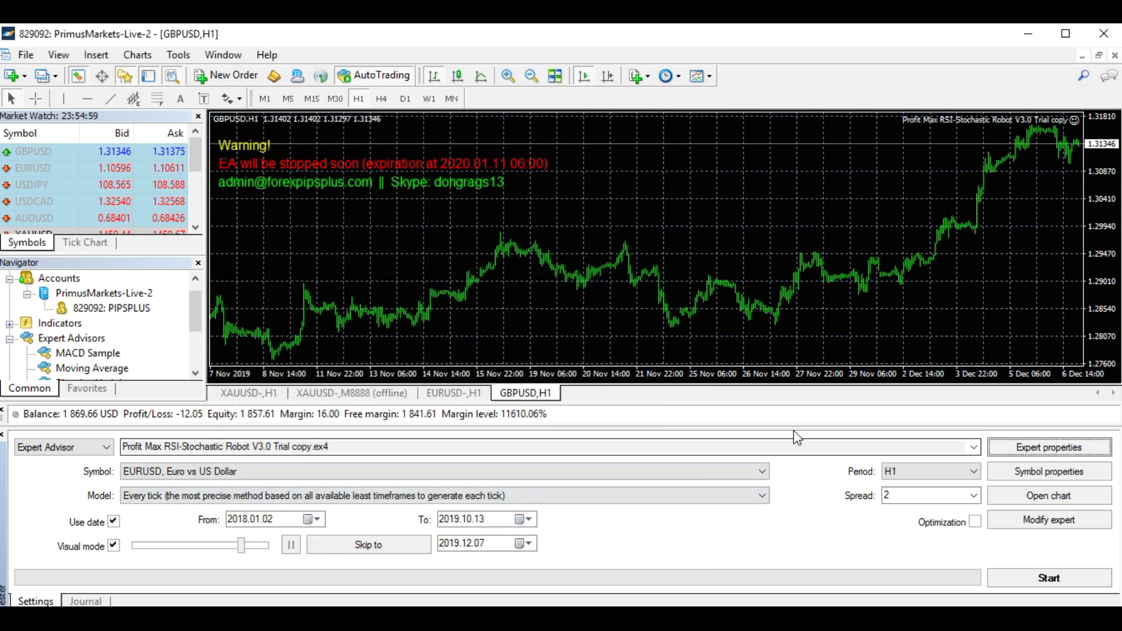
{"action": "left_click", "coordinate": [1012, 454]}
Step: Close the EA properties and leave Visual mode switched on
{"action": "left_click", "coordinate": [523, 532]}
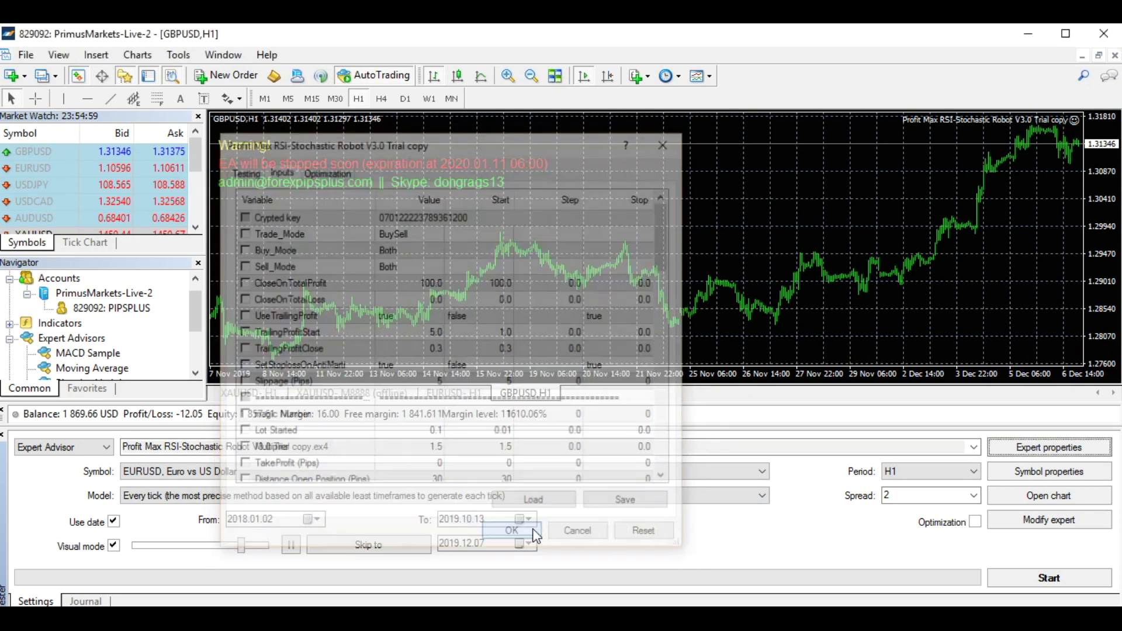
{"action": "left_click", "coordinate": [364, 549]}
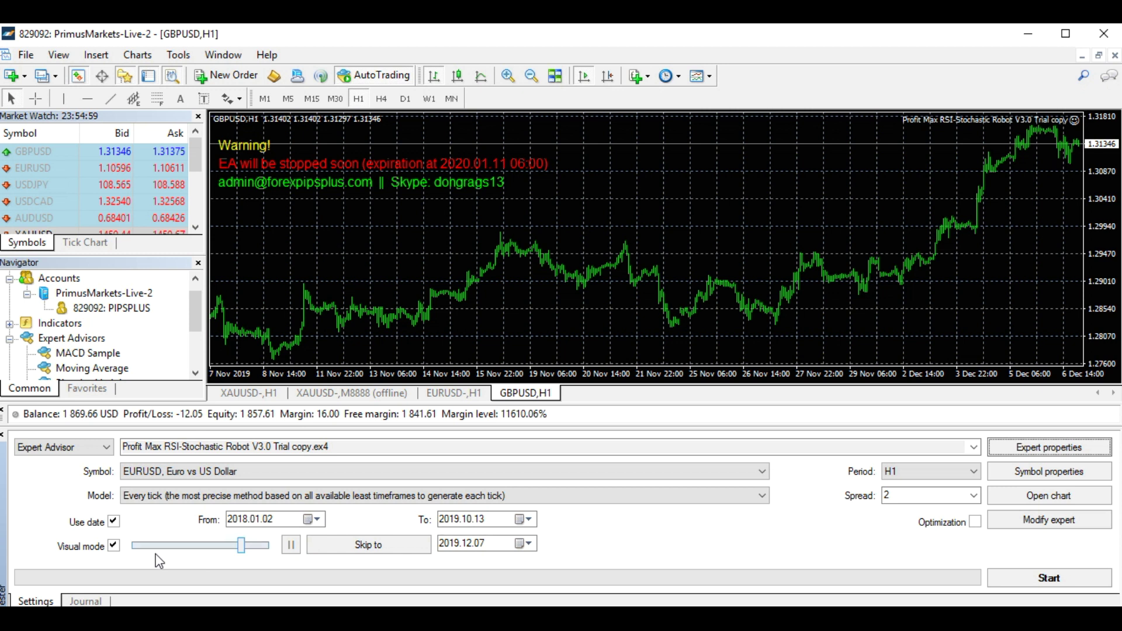
{"action": "left_click", "coordinate": [113, 547]}
{"action": "left_click", "coordinate": [114, 547]}
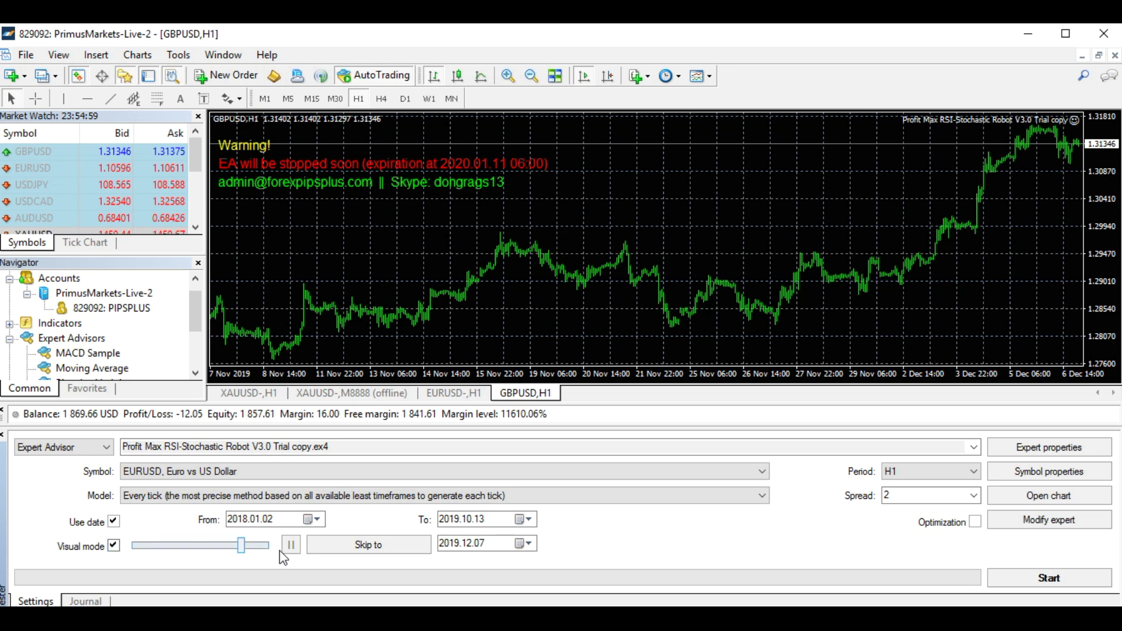
{"action": "left_click", "coordinate": [114, 546]}
{"action": "left_click", "coordinate": [114, 546]}
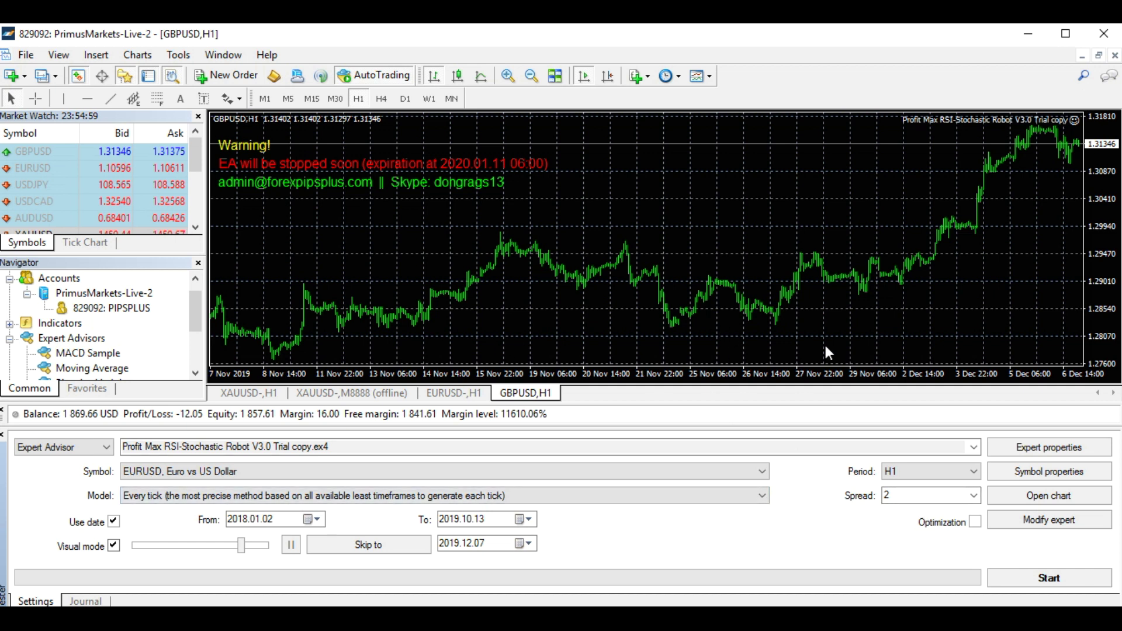
Step: Keep EURUSD and H1, set the spread to Current, and reopen Expert properties
{"action": "left_click", "coordinate": [760, 477]}
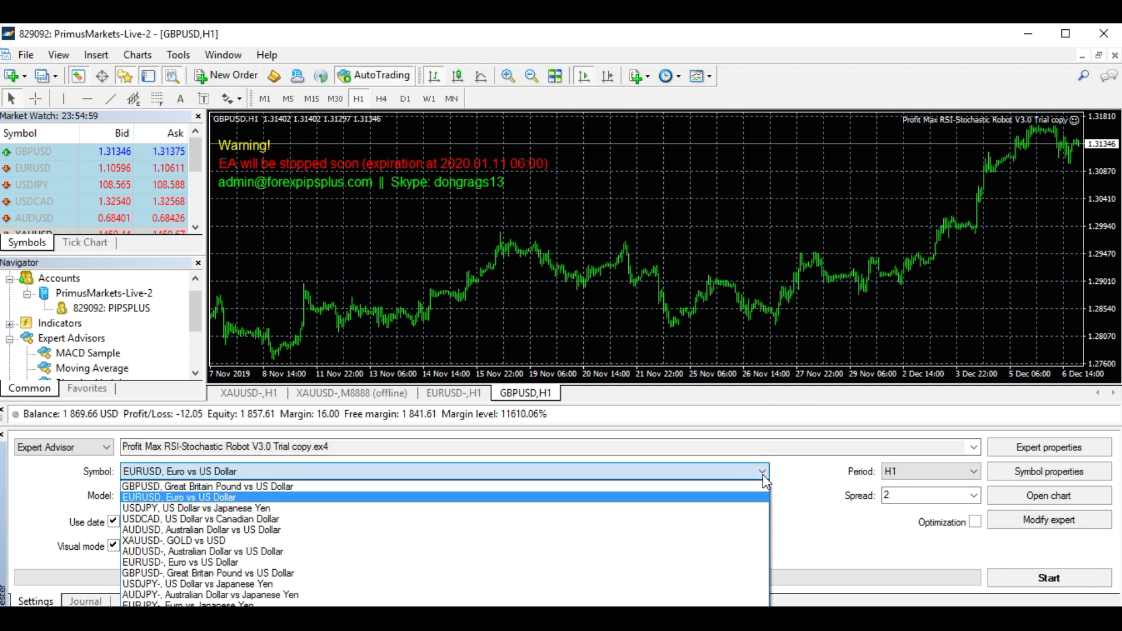
{"action": "left_click", "coordinate": [320, 498]}
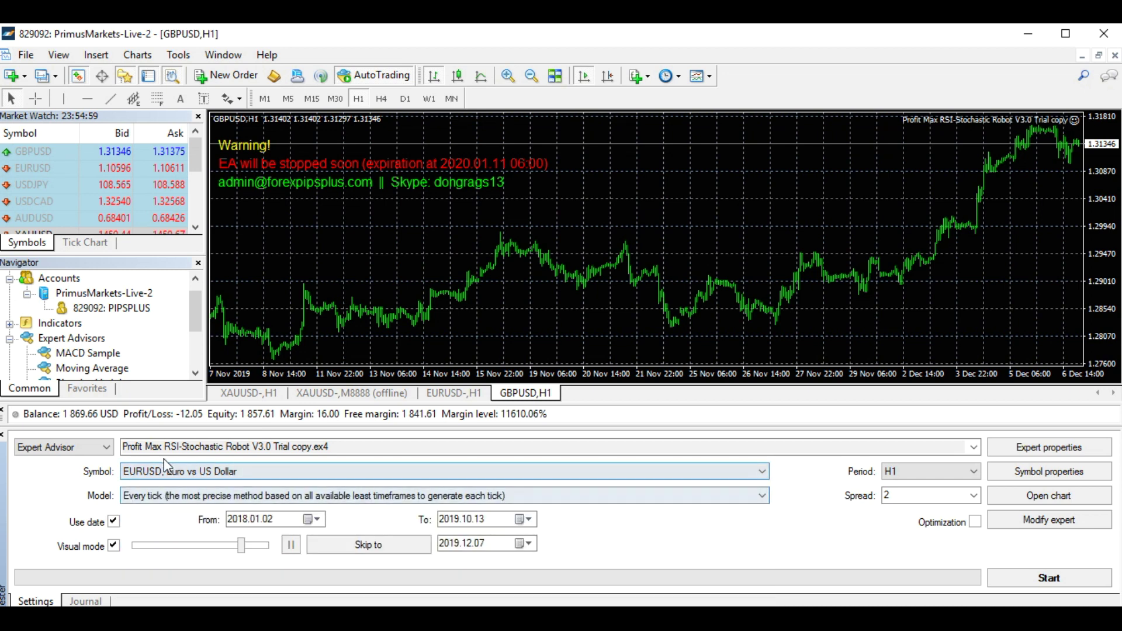
{"action": "left_click", "coordinate": [977, 477]}
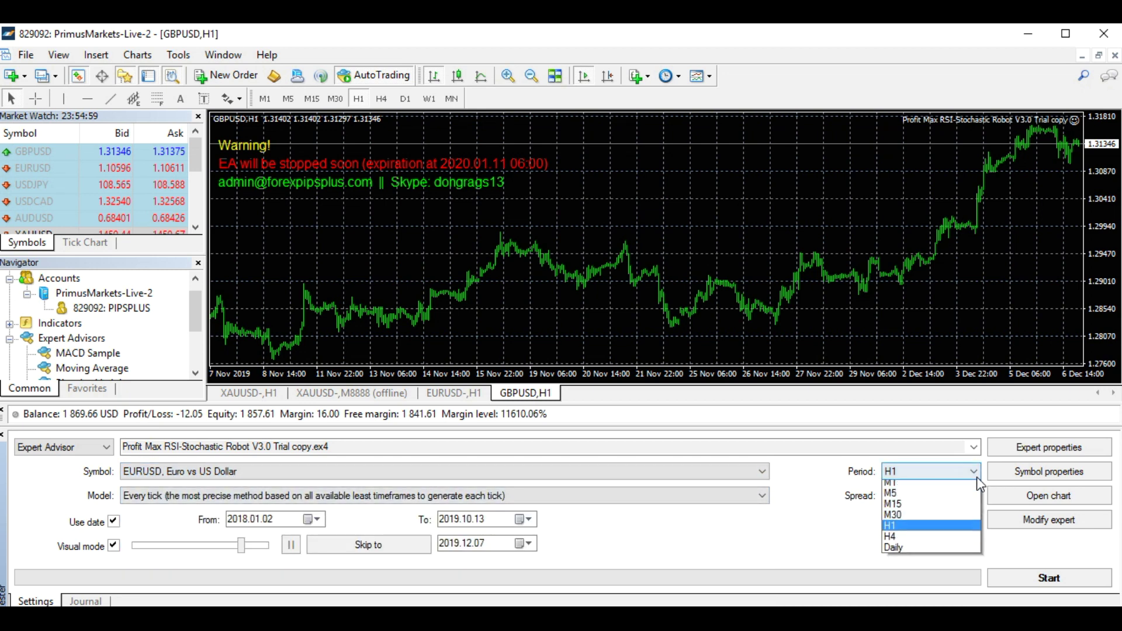
{"action": "left_click", "coordinate": [913, 533]}
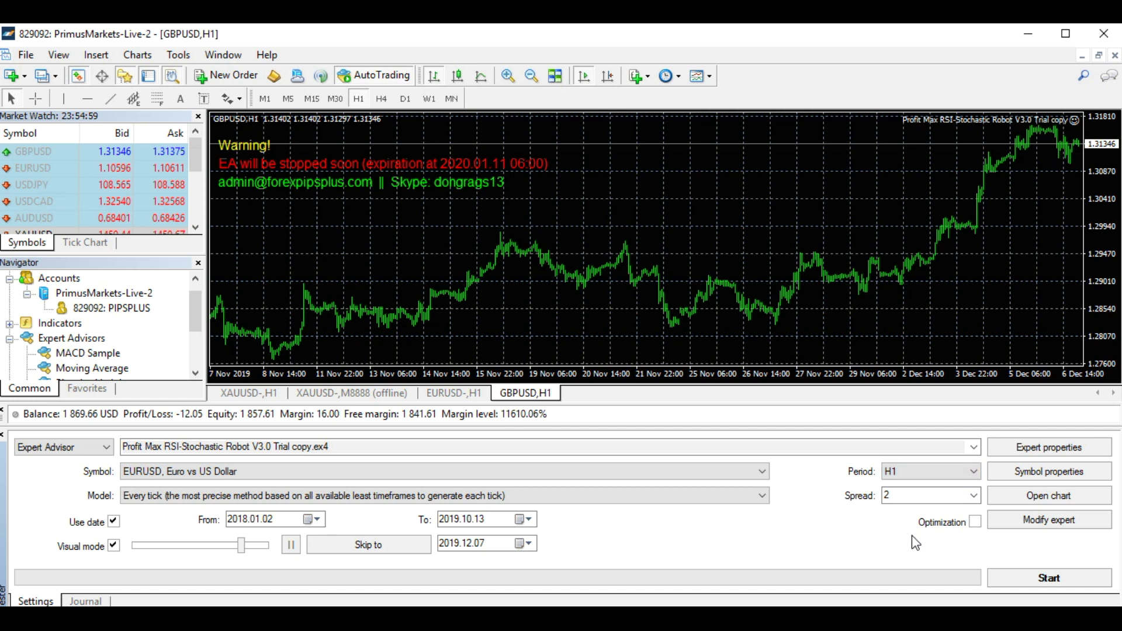
{"action": "left_click", "coordinate": [968, 501]}
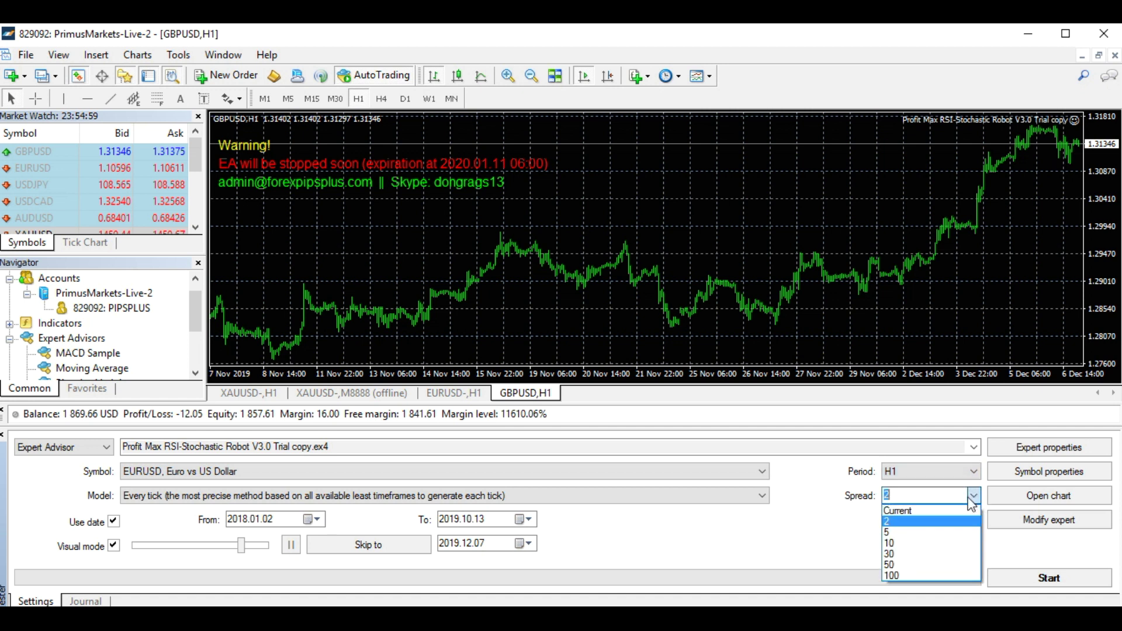
{"action": "left_click", "coordinate": [932, 511]}
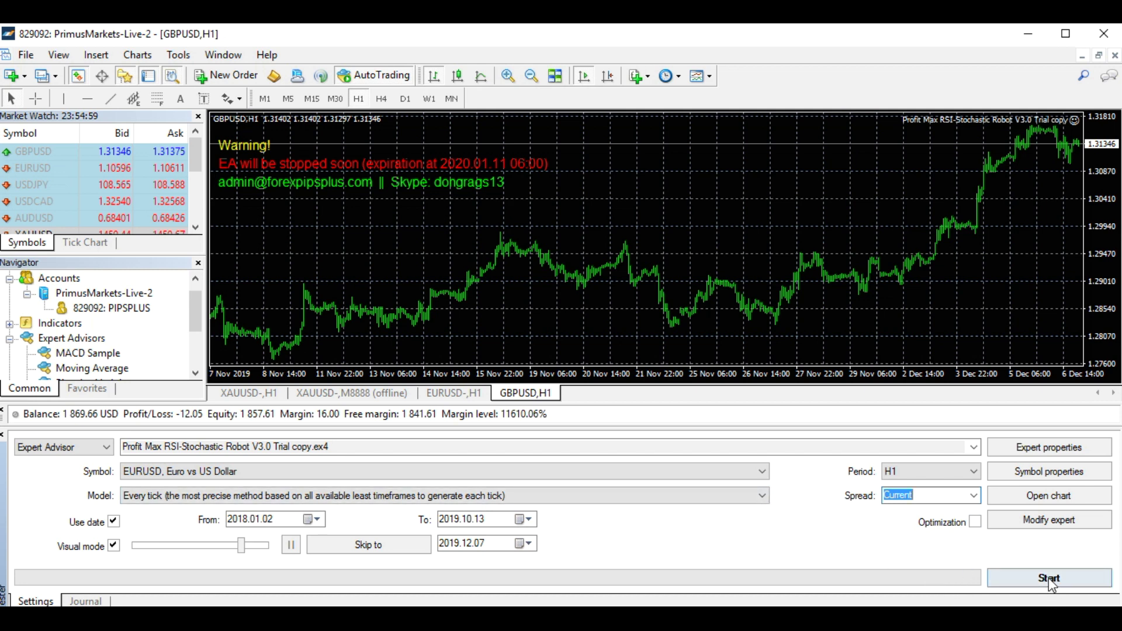
{"action": "left_click", "coordinate": [1049, 448]}
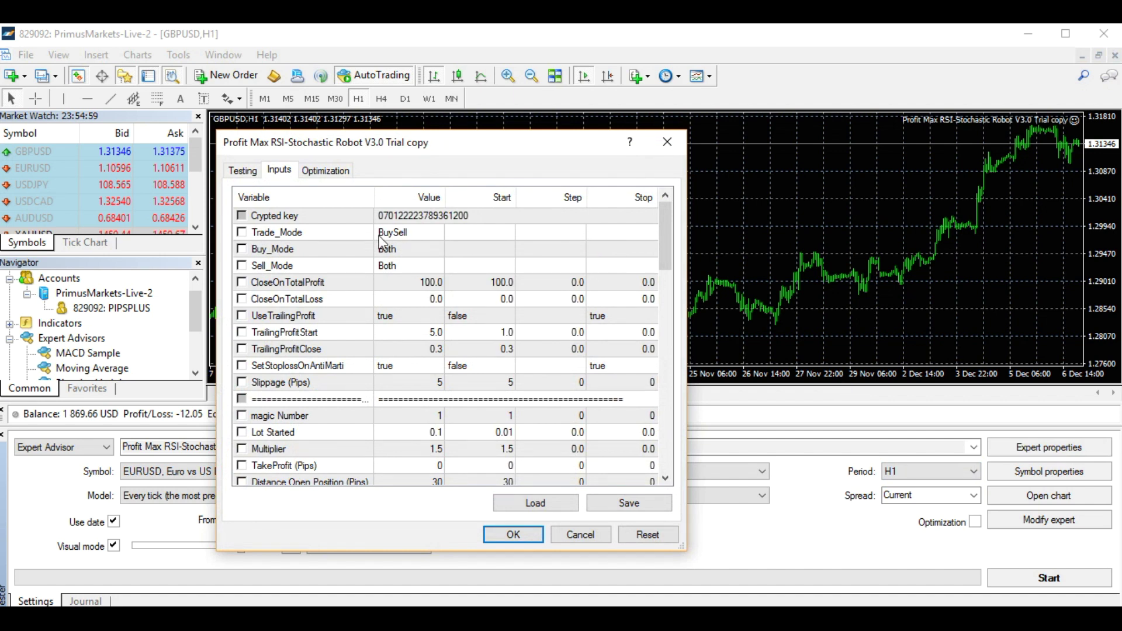
Step: Compare the Testing tab's 10000 initial deposit with the Inputs tab
{"action": "left_click", "coordinate": [246, 174]}
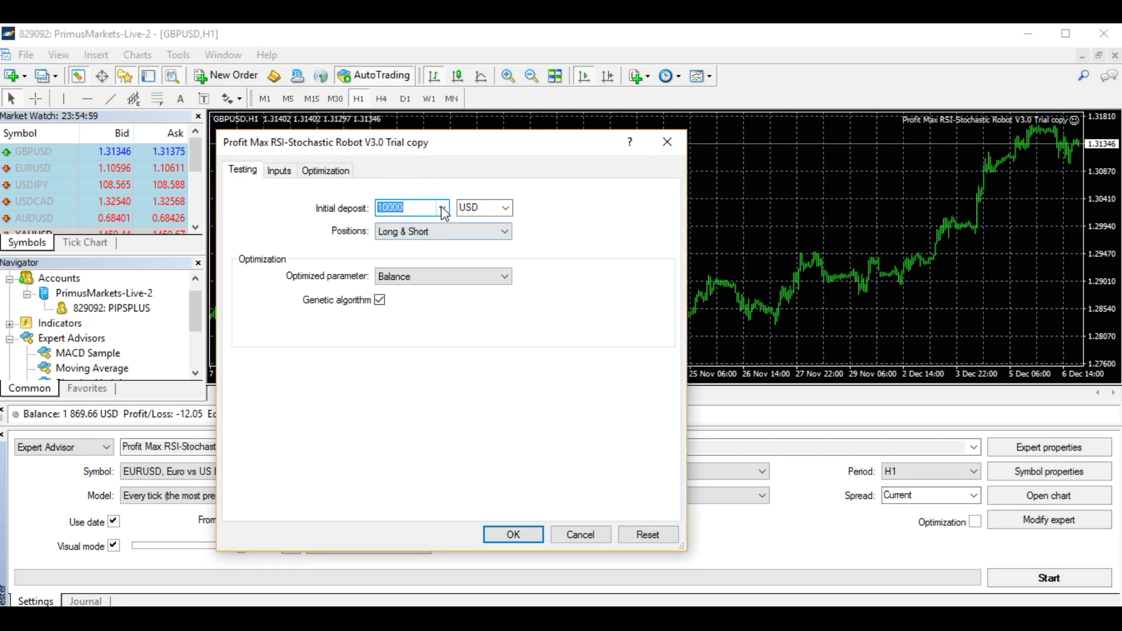
{"action": "left_click", "coordinate": [280, 171]}
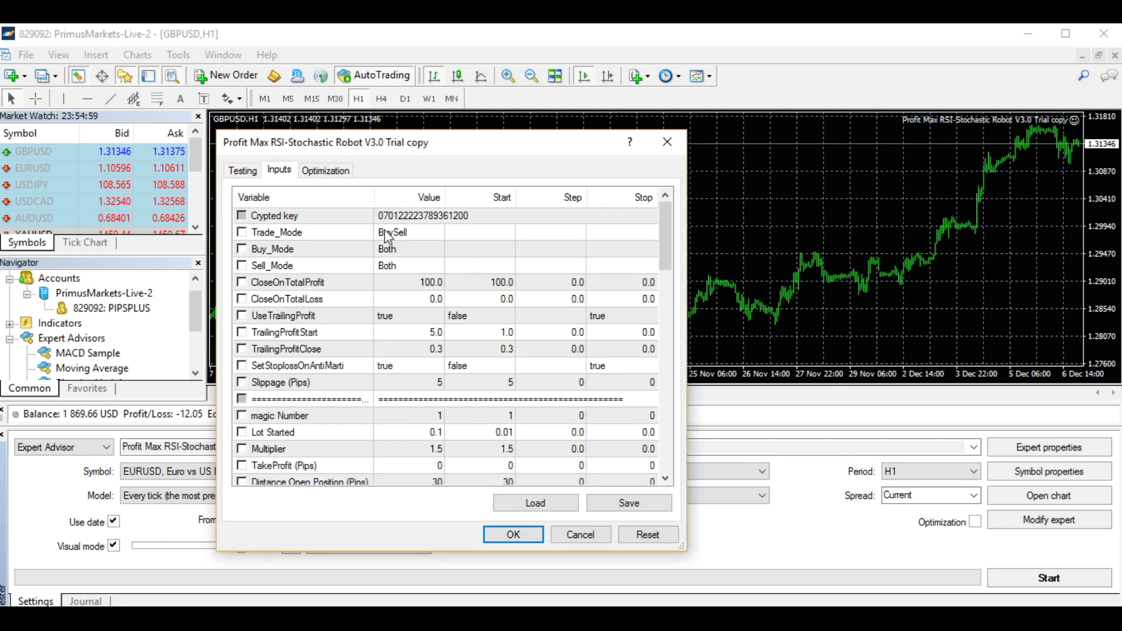
{"action": "left_click", "coordinate": [249, 173]}
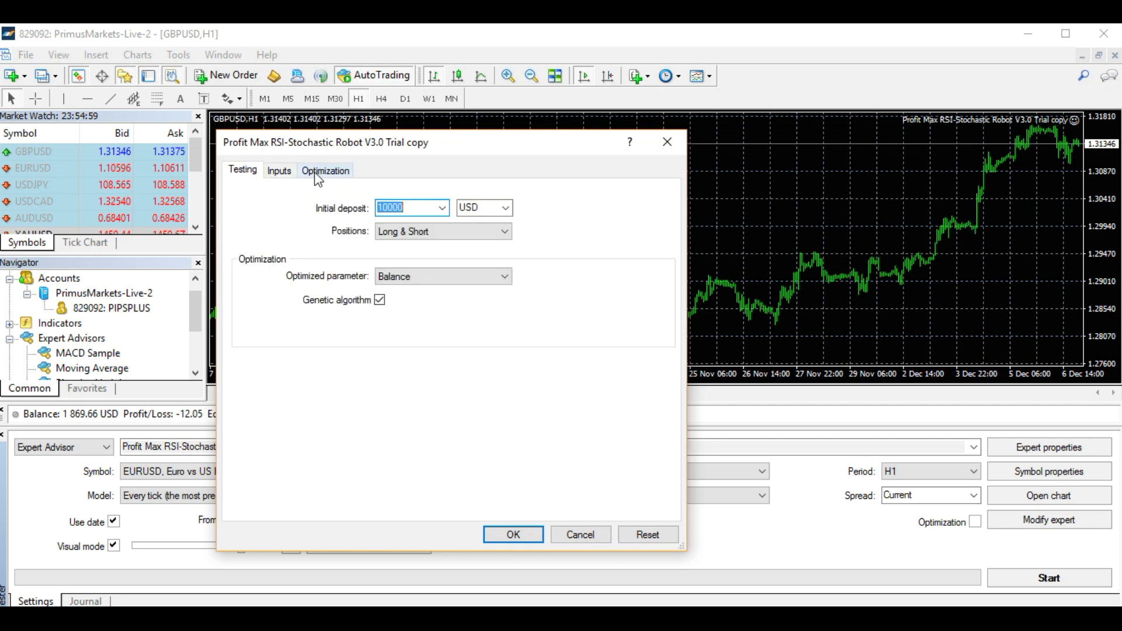
{"action": "left_click", "coordinate": [282, 170]}
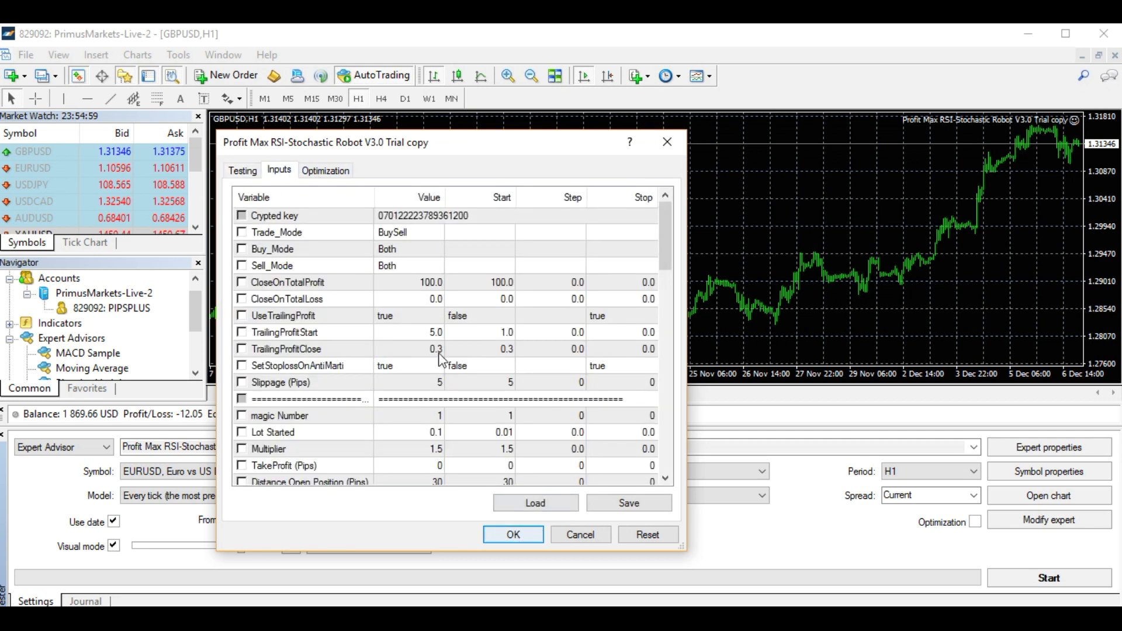
{"action": "left_click", "coordinate": [247, 171]}
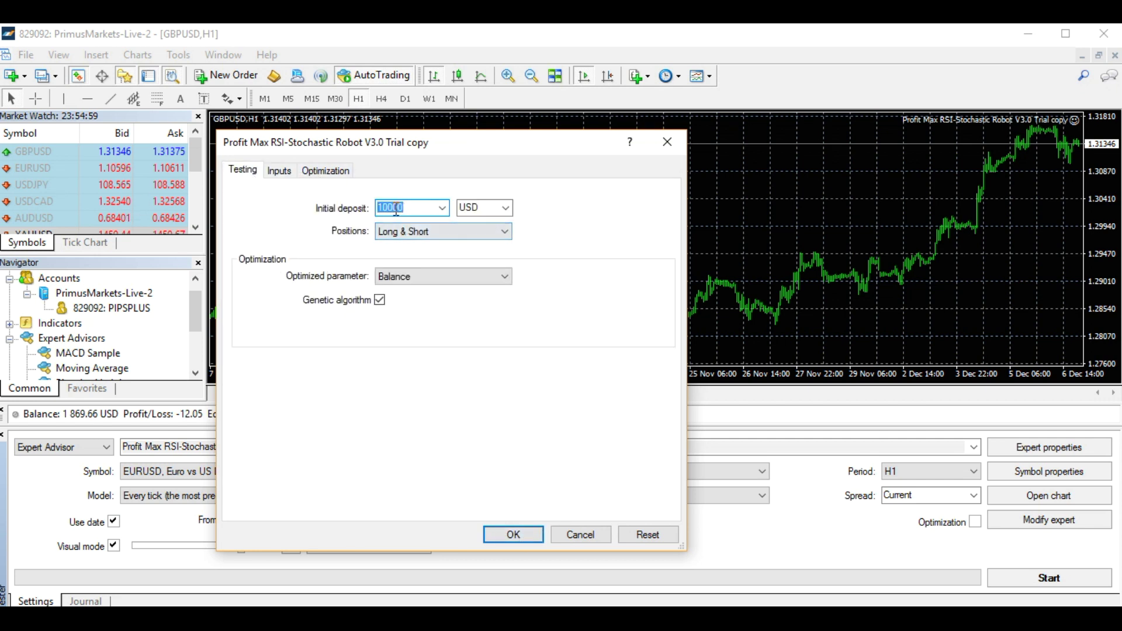
{"action": "left_click", "coordinate": [280, 171]}
Step: Review inputs such as Lot Started, TakeProfit, Distance Multiplier and TrailingProfitStart
{"action": "scroll", "coordinate": [462, 397], "scroll_direction": "down", "scroll_amount": 1}
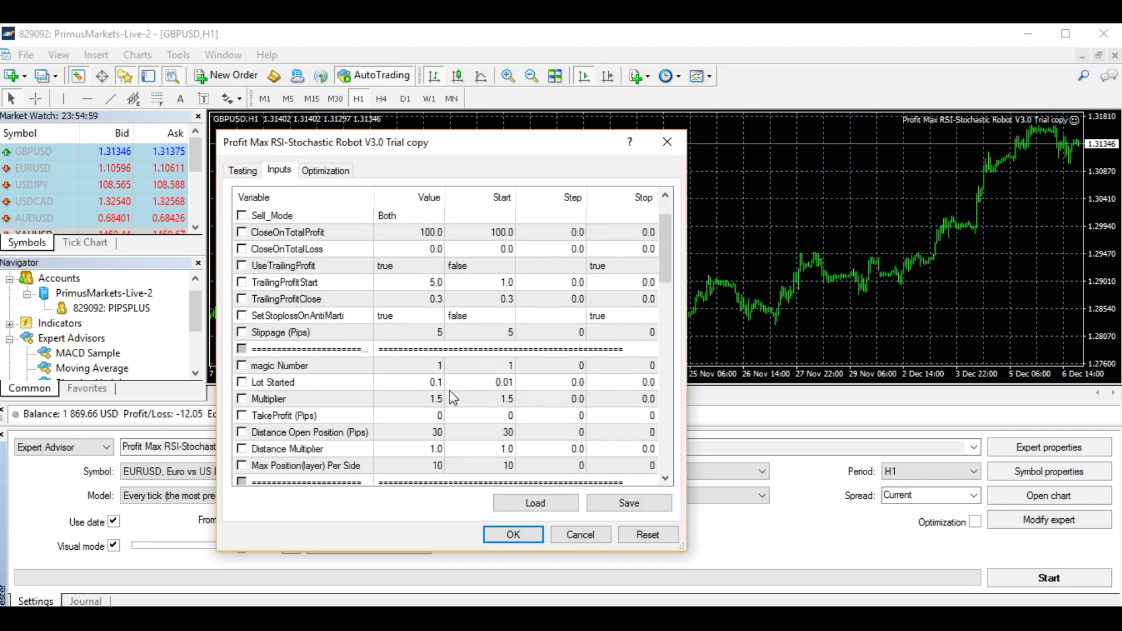
{"action": "left_click", "coordinate": [423, 381]}
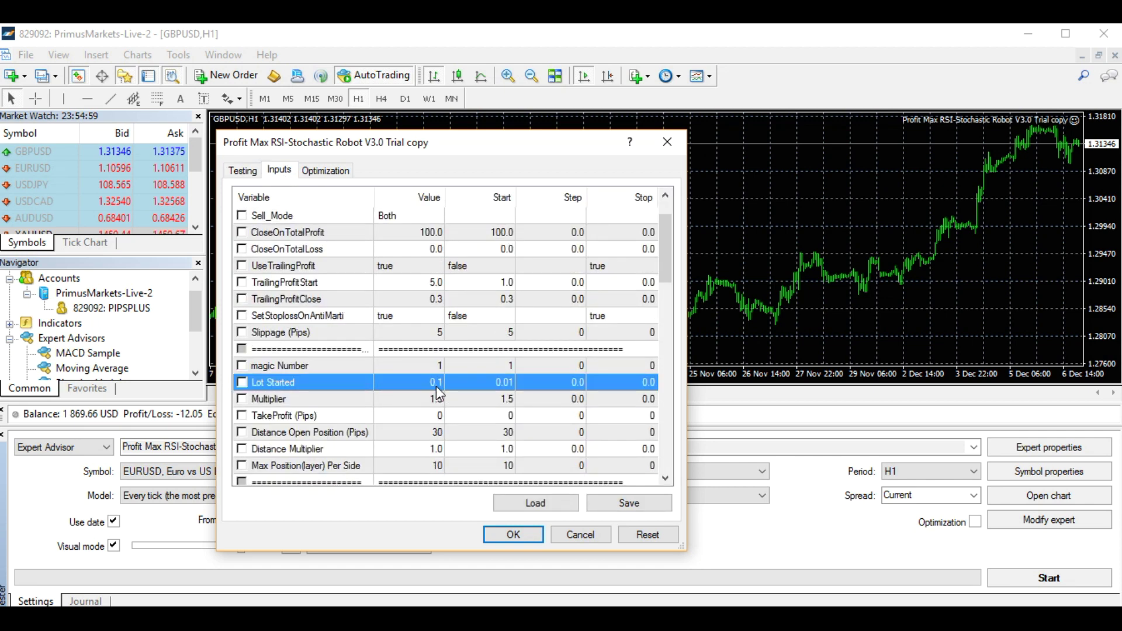
{"action": "left_click", "coordinate": [443, 412]}
{"action": "scroll", "coordinate": [467, 409], "scroll_direction": "down", "scroll_amount": 4}
{"action": "scroll", "coordinate": [488, 403], "scroll_direction": "up", "scroll_amount": 2}
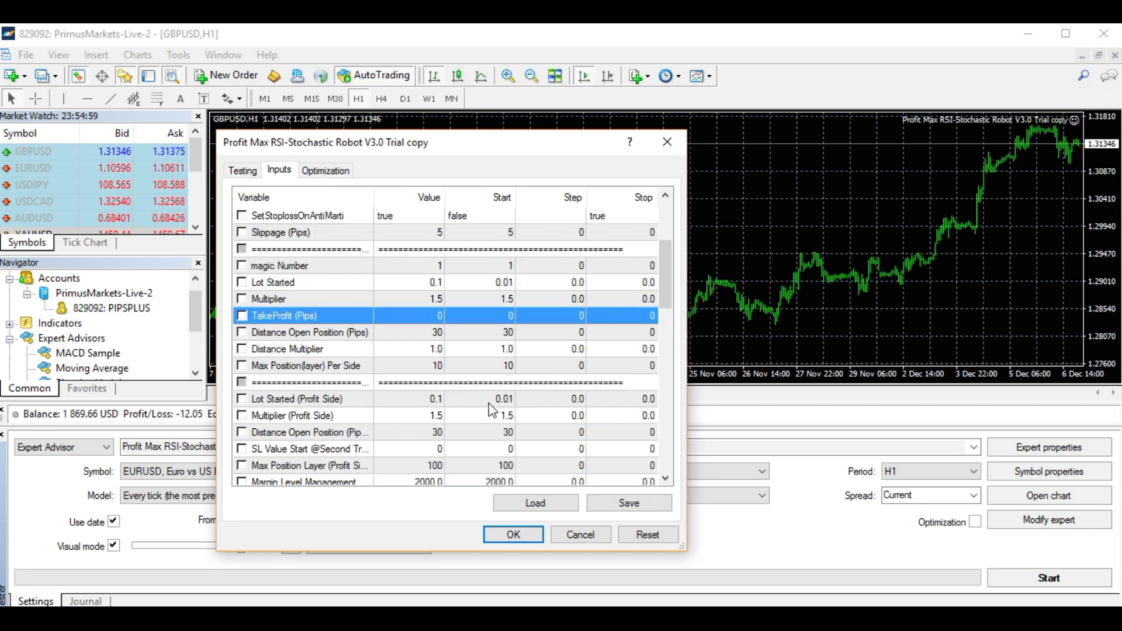
{"action": "left_click", "coordinate": [444, 356]}
{"action": "left_click", "coordinate": [428, 313]}
{"action": "left_click", "coordinate": [432, 399]}
{"action": "scroll", "coordinate": [478, 374], "scroll_direction": "up", "scroll_amount": 3}
{"action": "left_click", "coordinate": [426, 333]}
{"action": "left_click", "coordinate": [489, 367]}
{"action": "scroll", "coordinate": [489, 368], "scroll_direction": "down", "scroll_amount": 1}
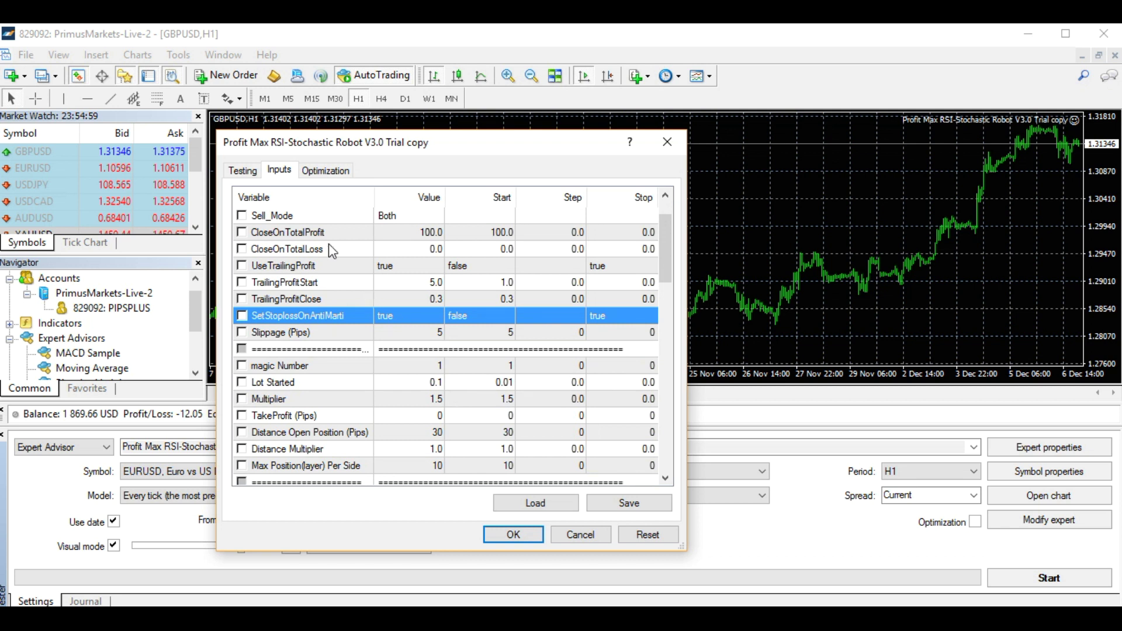
{"action": "left_click", "coordinate": [248, 170]}
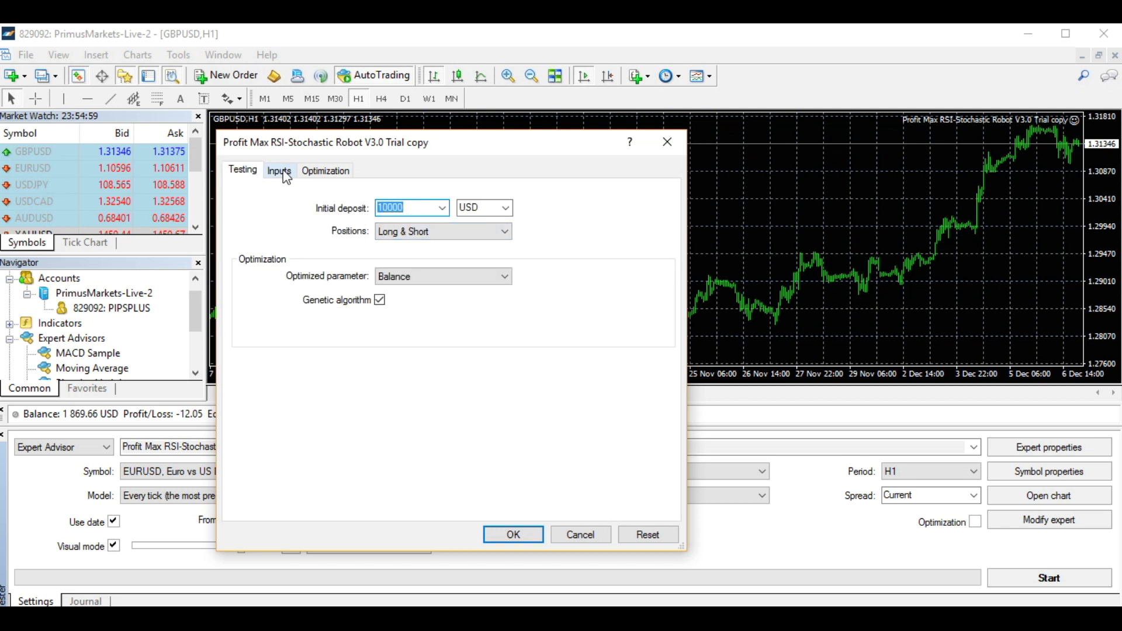
{"action": "left_click", "coordinate": [281, 172]}
Step: Change Lot Started to 0.01, then set it back to 0.1
{"action": "left_click", "coordinate": [440, 383]}
{"action": "left_click", "coordinate": [440, 382]}
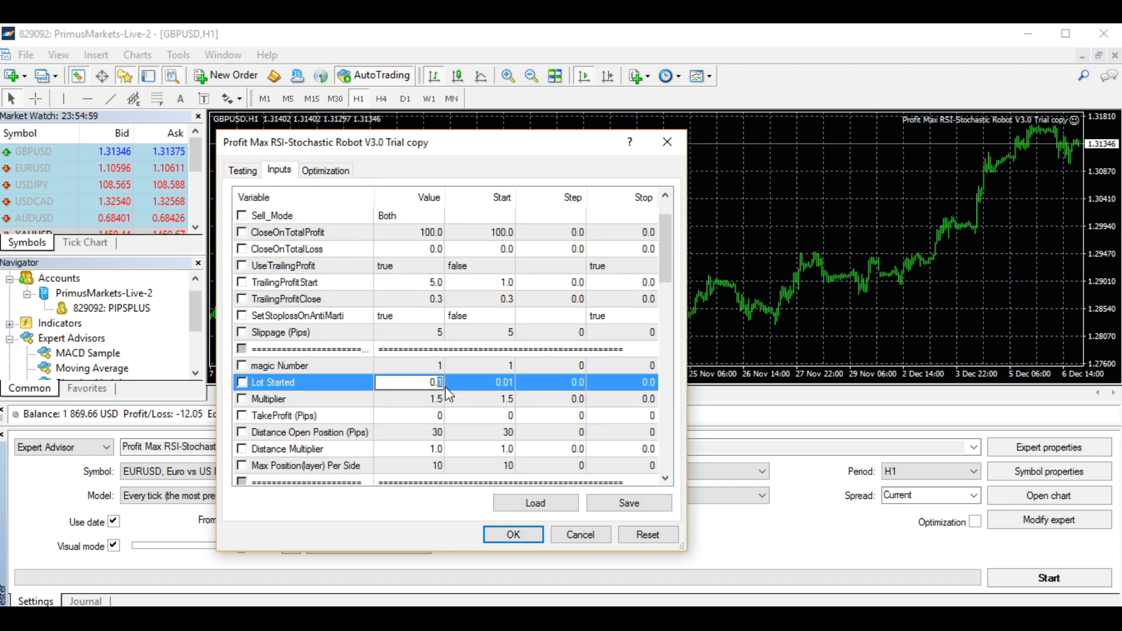
{"action": "type", "text": ".01"}
{"action": "left_click", "coordinate": [508, 439]}
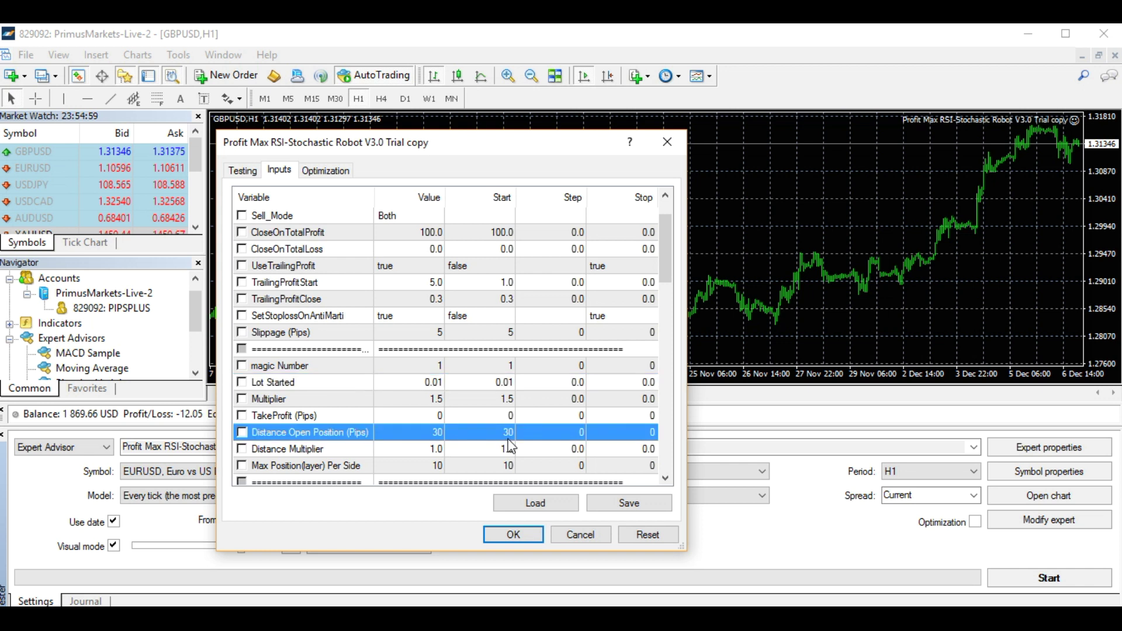
{"action": "left_click", "coordinate": [412, 384]}
{"action": "left_click", "coordinate": [436, 383]}
{"action": "left_click_drag", "start_coordinate": [433, 383], "coordinate": [462, 395]}
{"action": "type", "text": "1"}
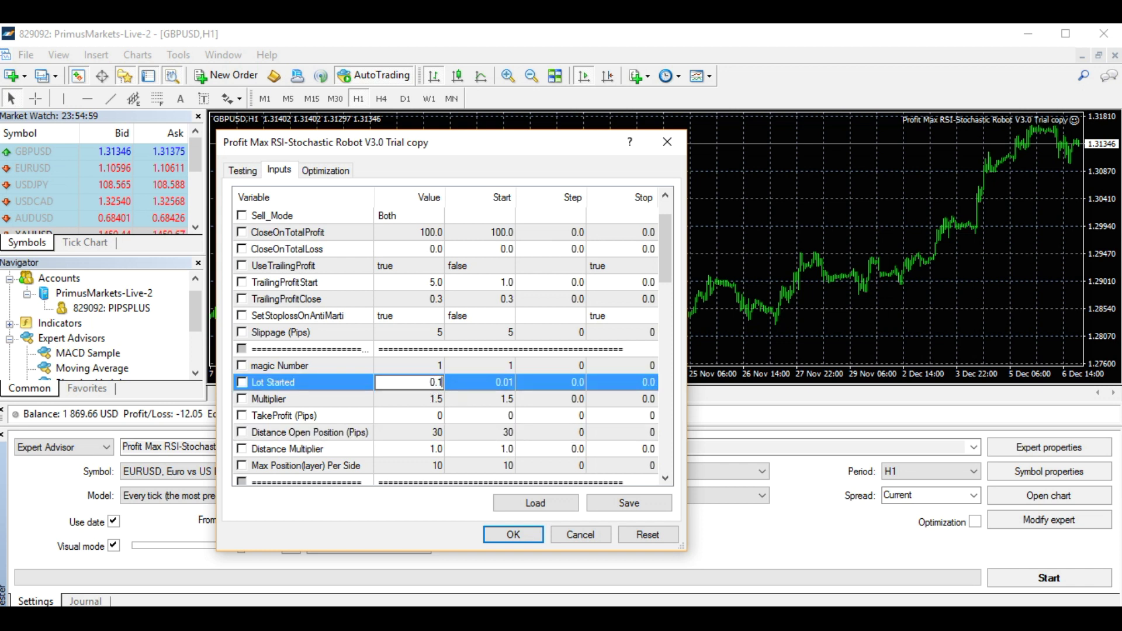
{"action": "left_click", "coordinate": [458, 403]}
Step: Recheck the testing settings and confirm the EA properties with OK
{"action": "left_click", "coordinate": [471, 434]}
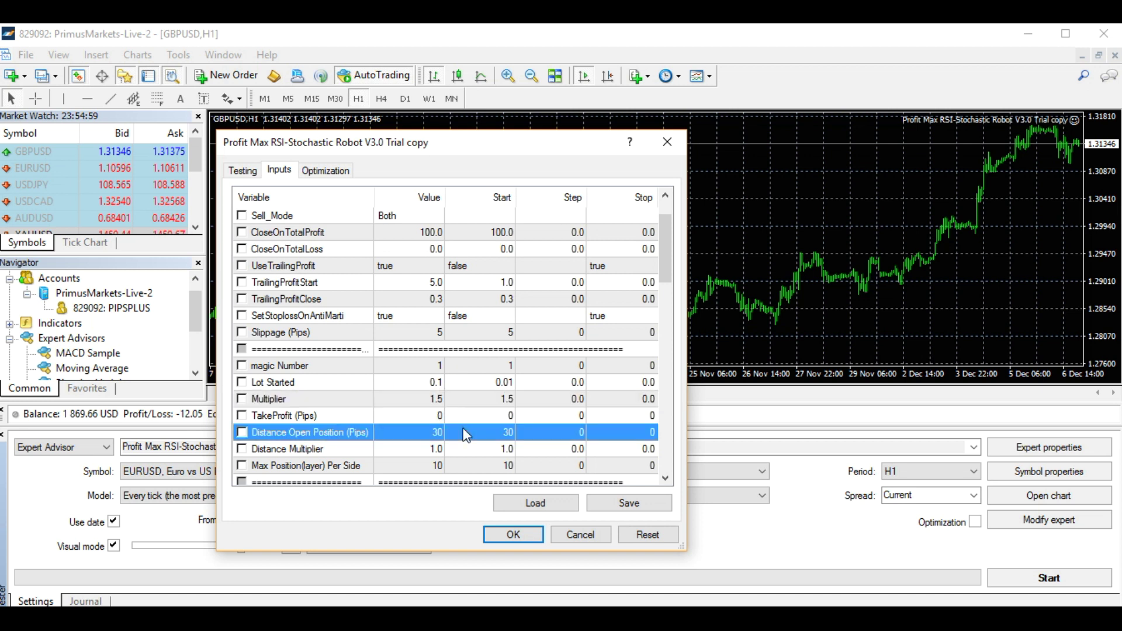
{"action": "left_click", "coordinate": [439, 381]}
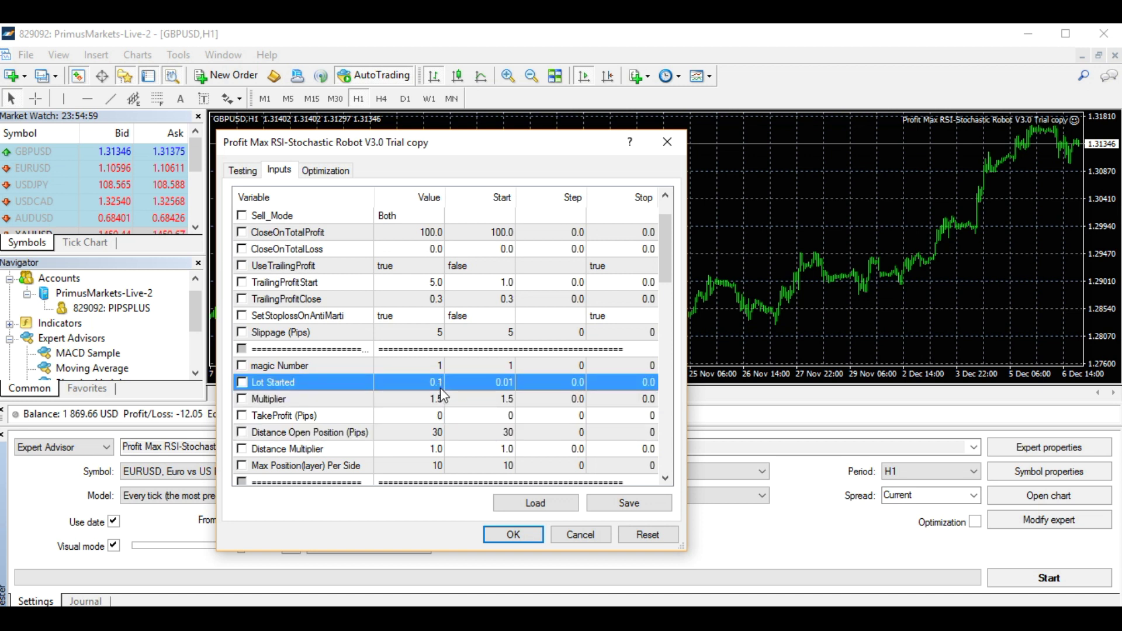
{"action": "left_click", "coordinate": [251, 173]}
{"action": "left_click", "coordinate": [279, 172]}
{"action": "left_click", "coordinate": [513, 535]}
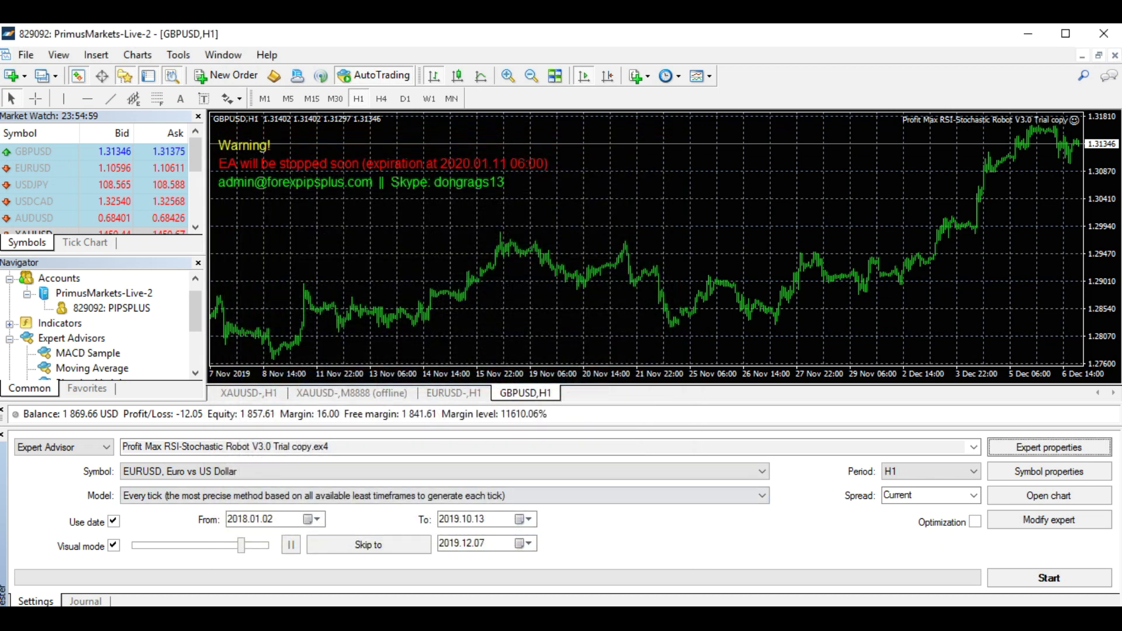
Step: Run the visual Profit Max backtest on EURUSD H1, then reopen its inputs
{"action": "left_click", "coordinate": [1059, 579]}
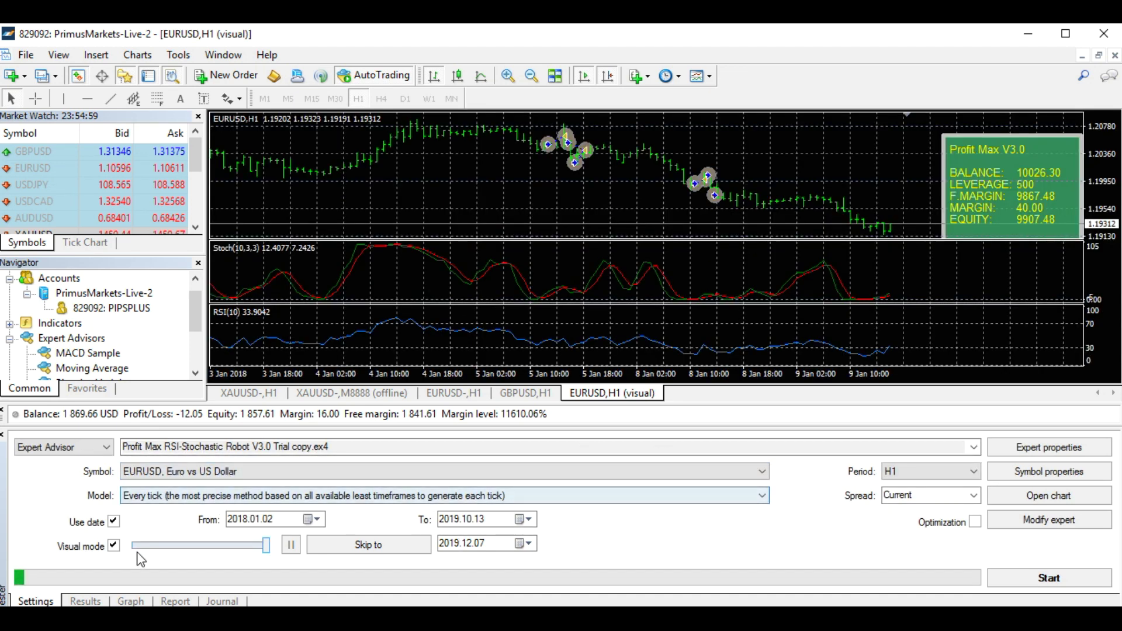
{"action": "left_click", "coordinate": [1063, 455]}
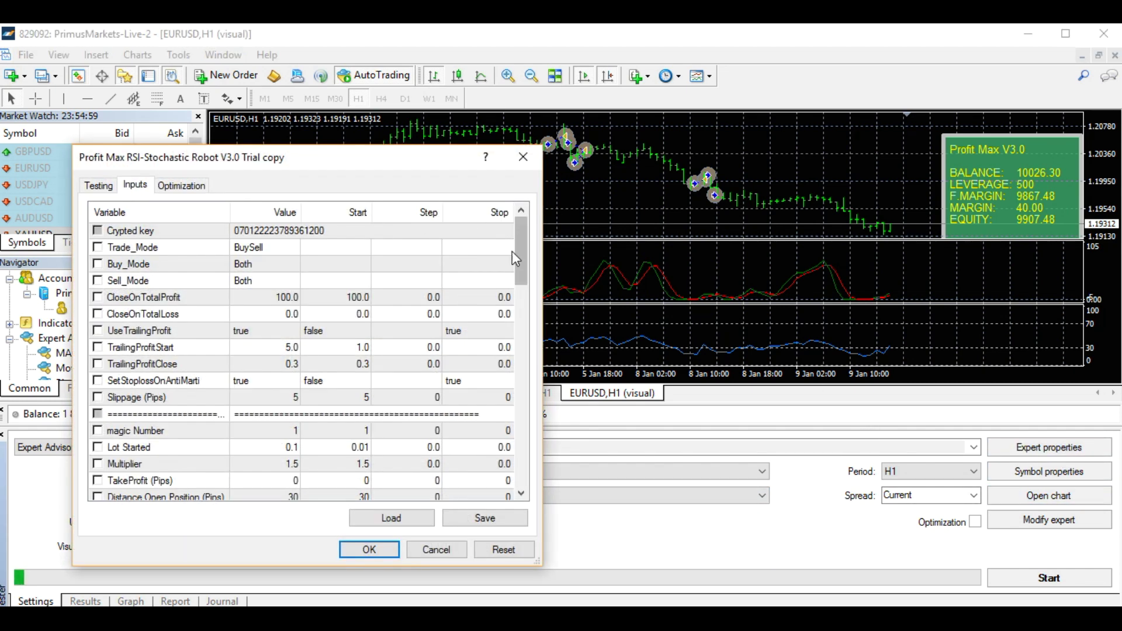
Step: Cancel the input settings and set visual playback back to full speed
{"action": "scroll", "coordinate": [535, 257], "scroll_direction": "down", "scroll_amount": 4}
{"action": "left_click", "coordinate": [438, 549]}
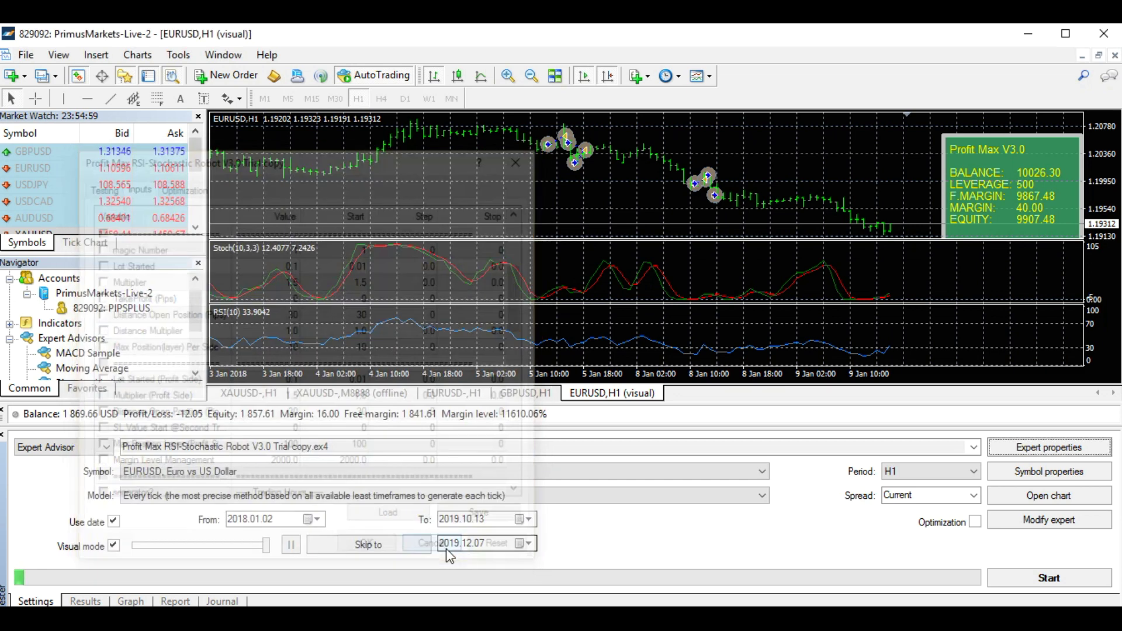
{"action": "left_click", "coordinate": [365, 545]}
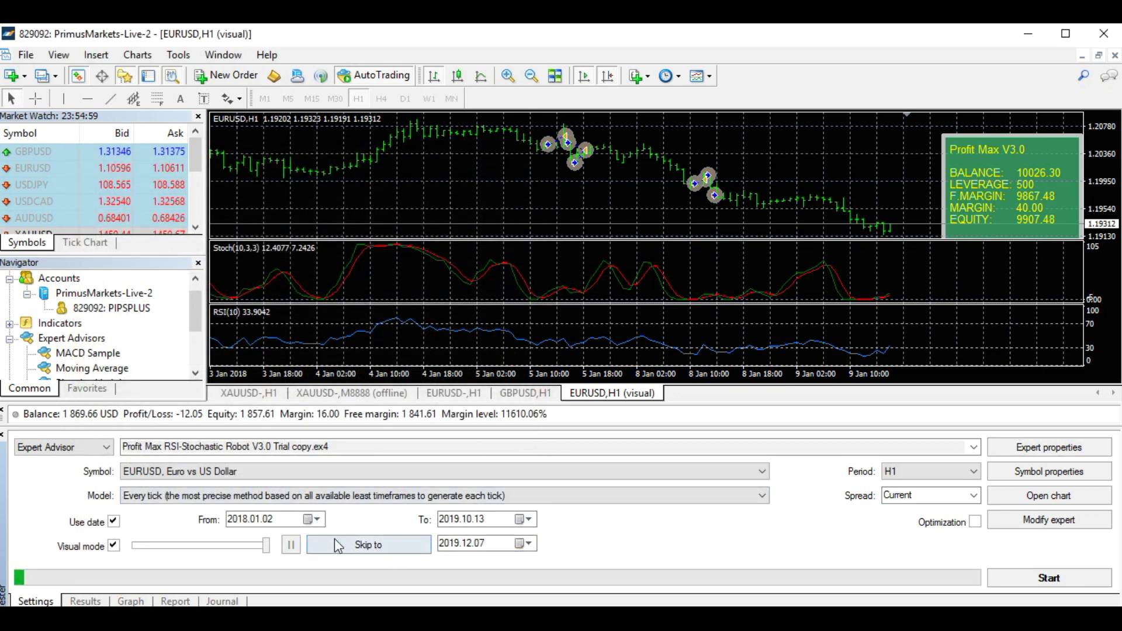
{"action": "mouse_move", "coordinate": [266, 545]}
{"action": "left_mouse_down"}
{"action": "mouse_move", "coordinate": [178, 545]}
{"action": "mouse_move", "coordinate": [266, 545]}
{"action": "left_mouse_up"}
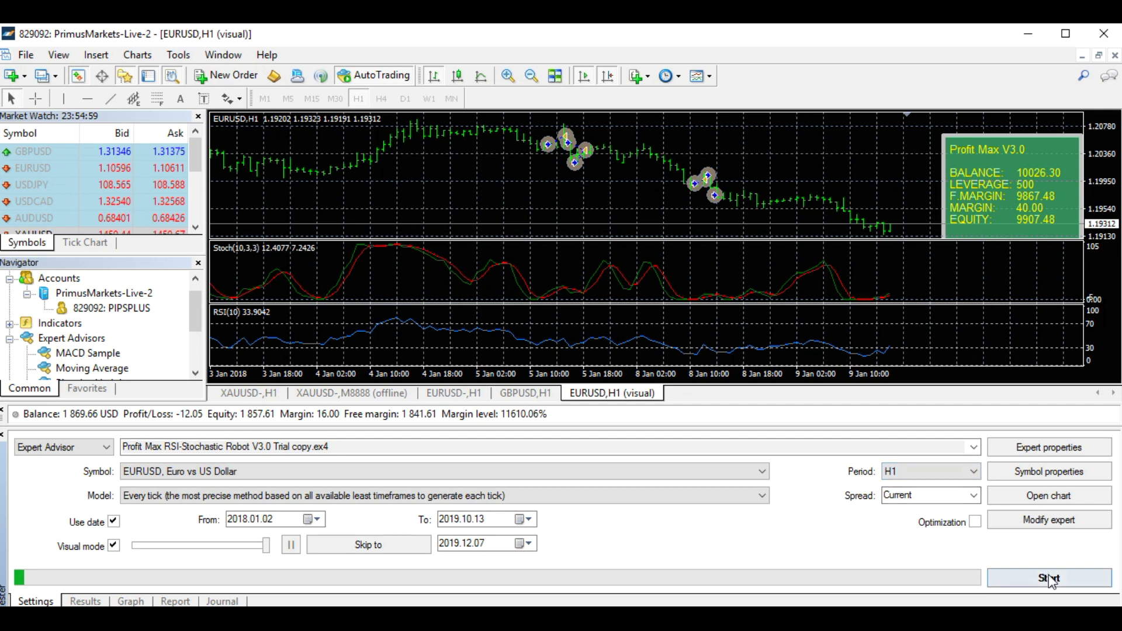
Step: Close the old EURUSD visual test chart and restart the backtest
{"action": "right_click", "coordinate": [621, 389]}
{"action": "left_click", "coordinate": [664, 401]}
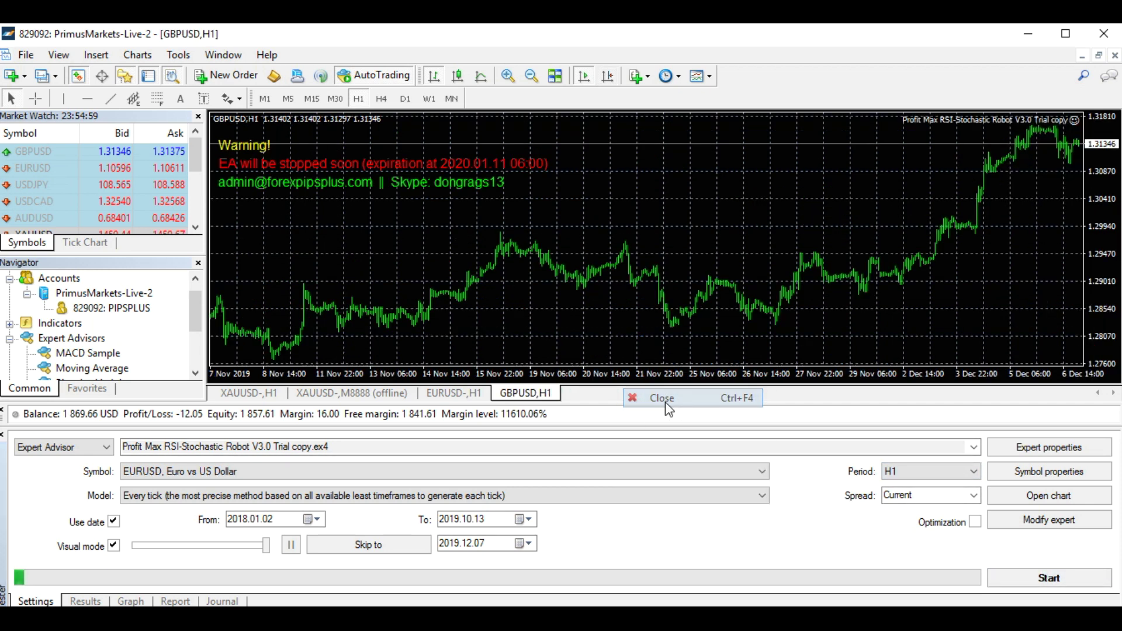
{"action": "left_click", "coordinate": [1052, 580]}
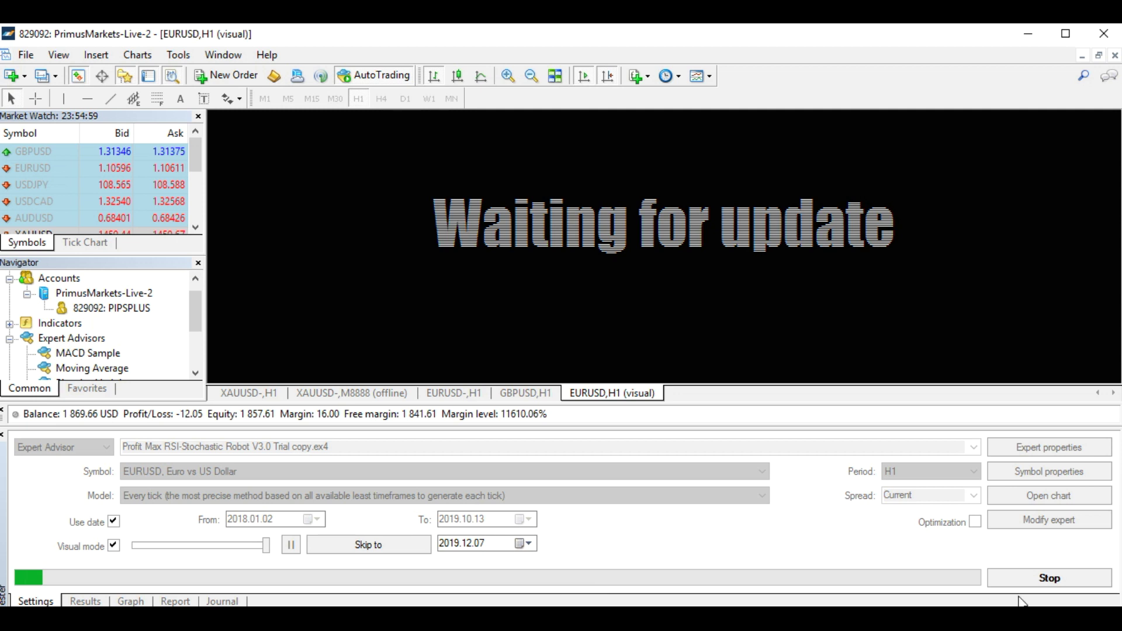
{"action": "left_click", "coordinate": [318, 520]}
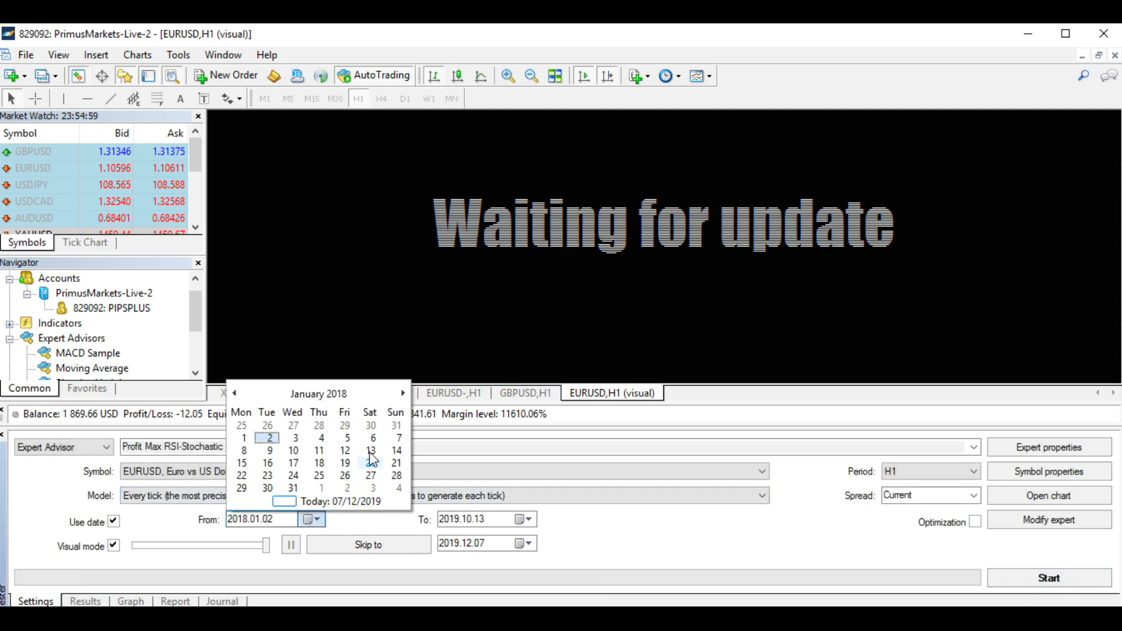
Step: Start the test from 2018.02.02 and close the duplicate visual chart
{"action": "left_click", "coordinate": [404, 393]}
{"action": "left_click", "coordinate": [347, 426]}
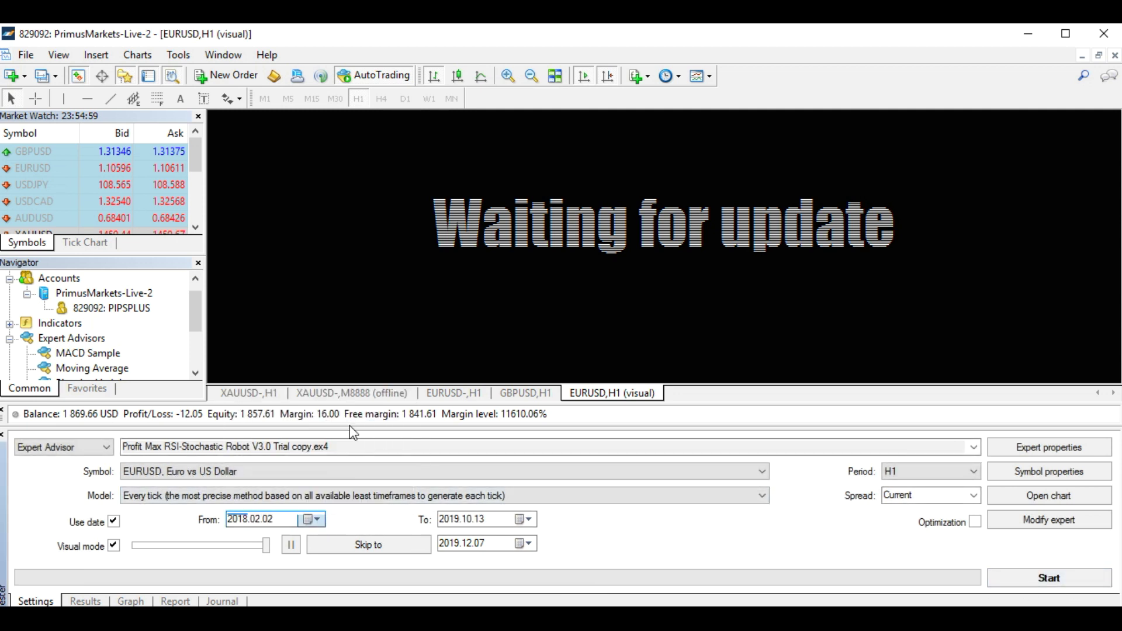
{"action": "left_click", "coordinate": [1036, 579]}
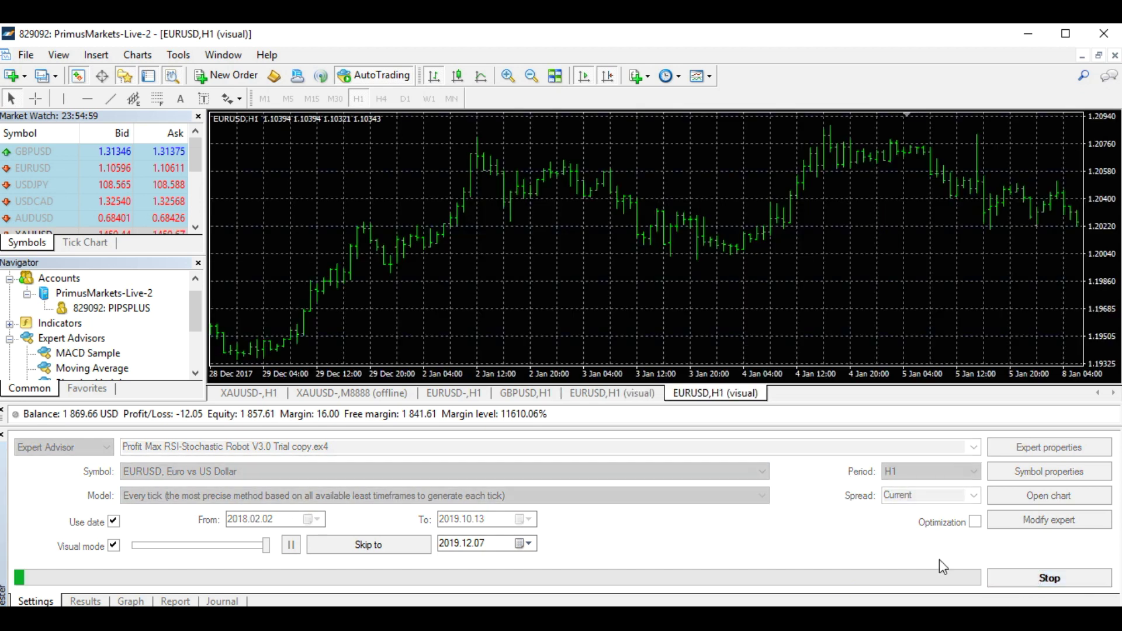
{"action": "right_click", "coordinate": [631, 402]}
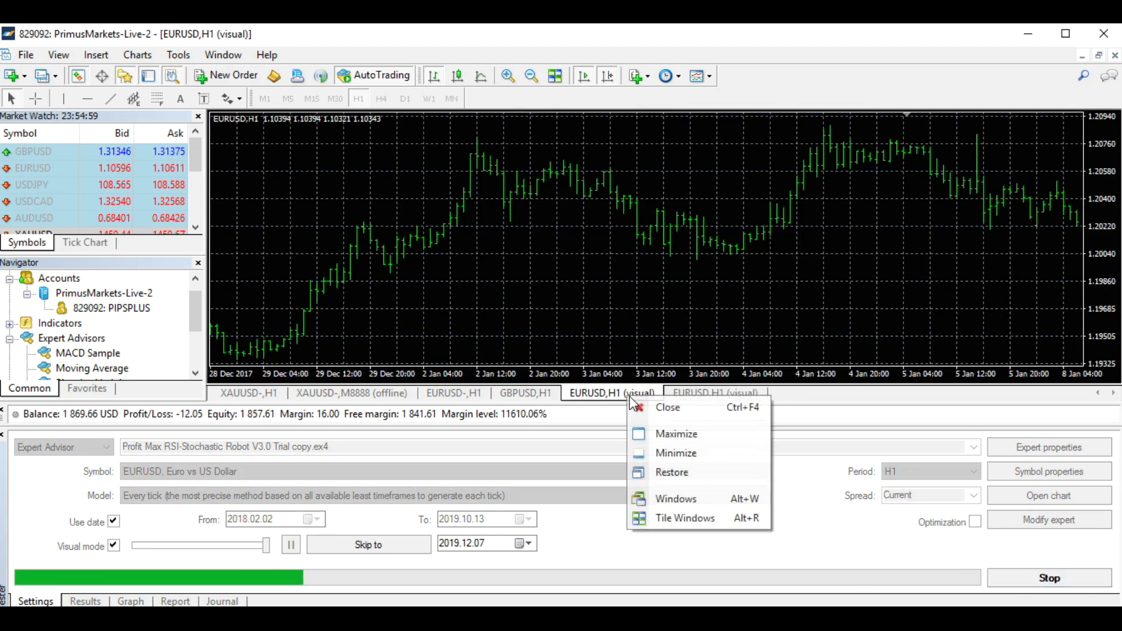
{"action": "left_click", "coordinate": [649, 408]}
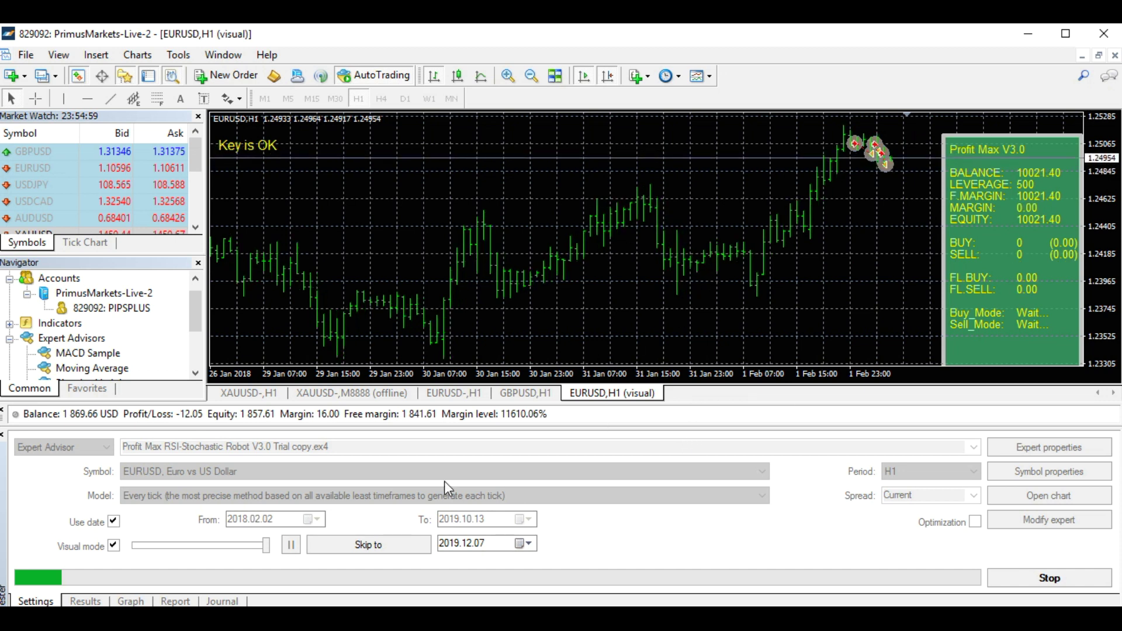
Step: Glance at the test's trade list, then return to the Settings tab
{"action": "left_click", "coordinate": [85, 601]}
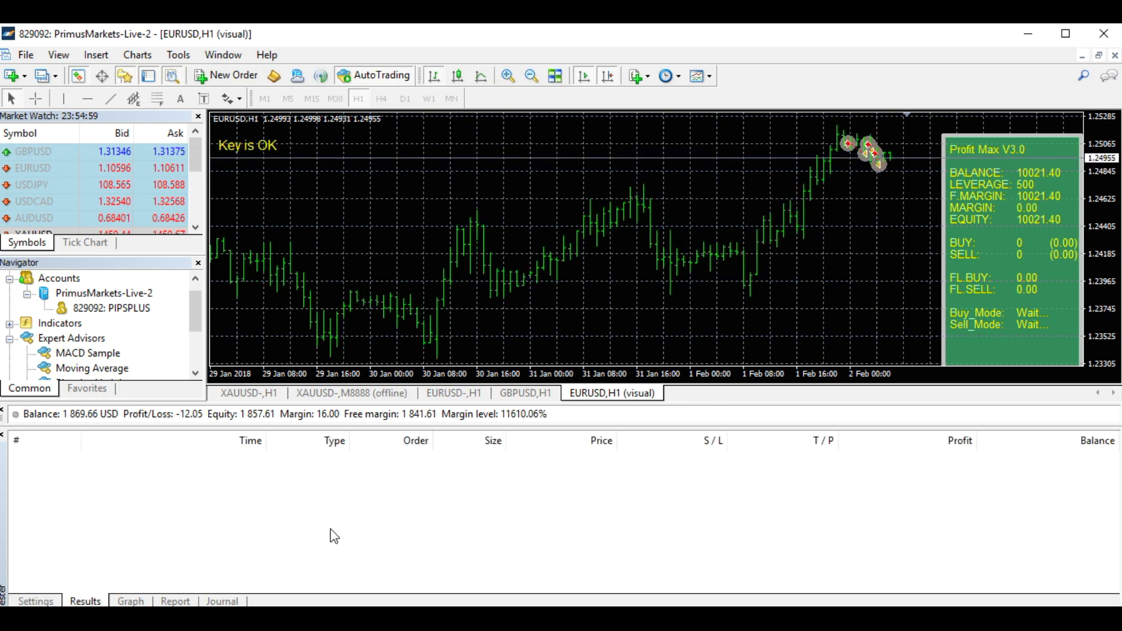
{"action": "left_click", "coordinate": [35, 601]}
{"action": "left_click", "coordinate": [94, 601]}
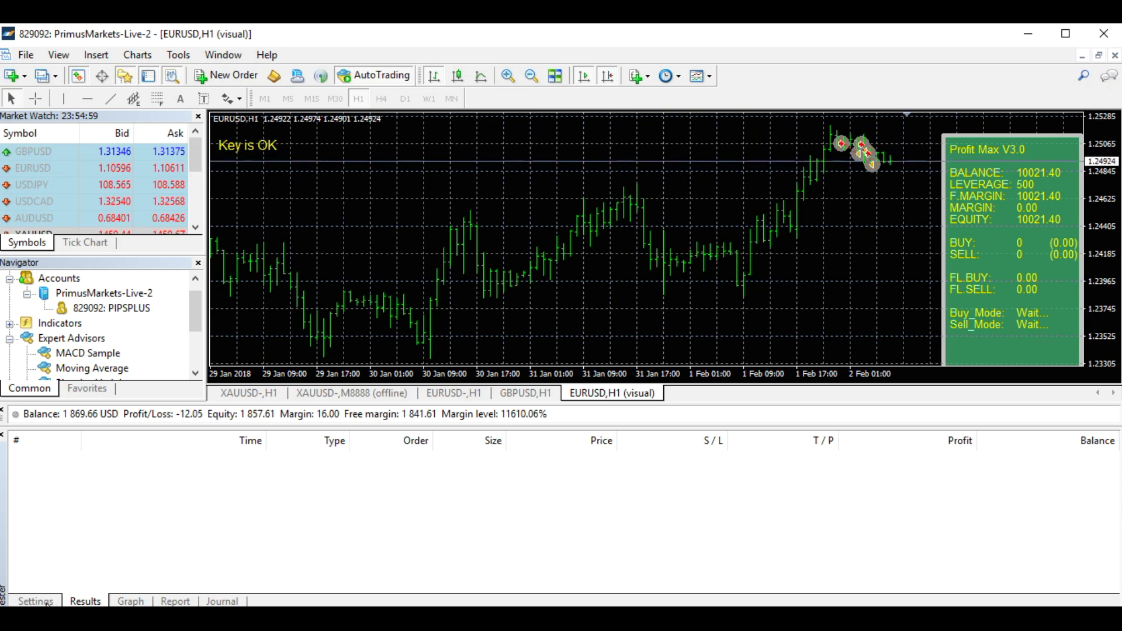
{"action": "left_click", "coordinate": [35, 600]}
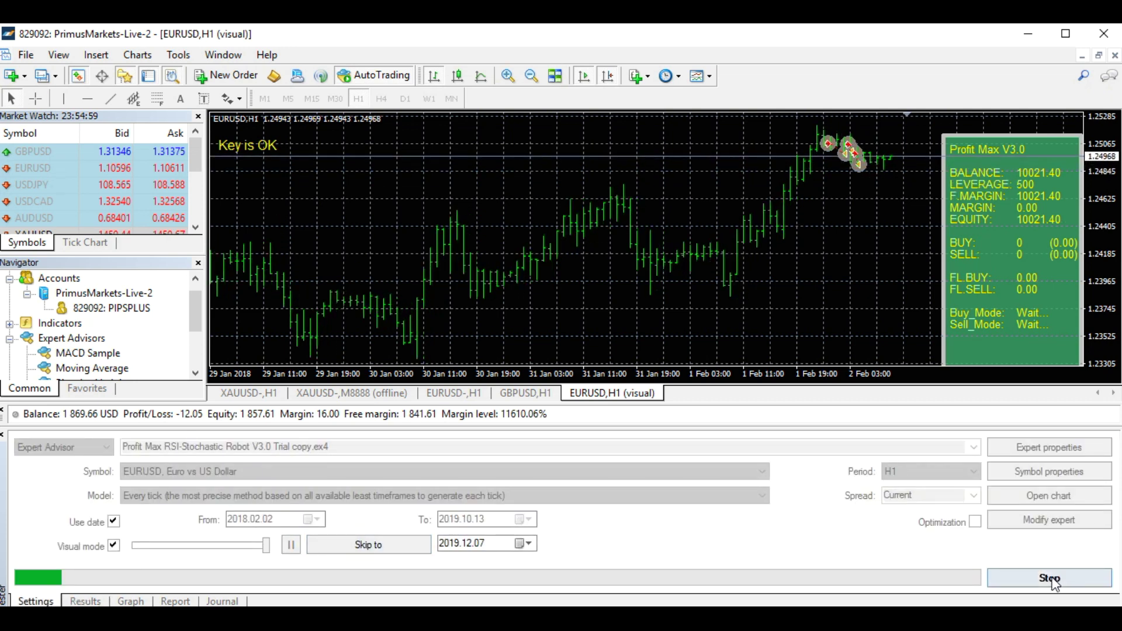
Step: Stop the visual test and rerun the backtest with Visual mode off
{"action": "left_click", "coordinate": [1050, 579]}
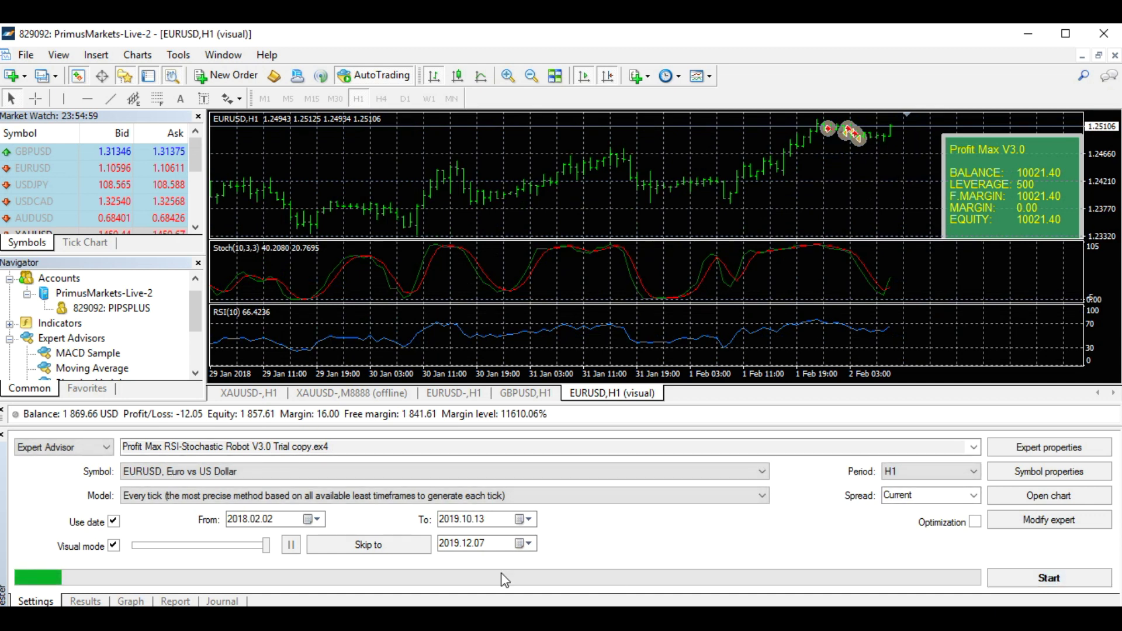
{"action": "left_click", "coordinate": [113, 547]}
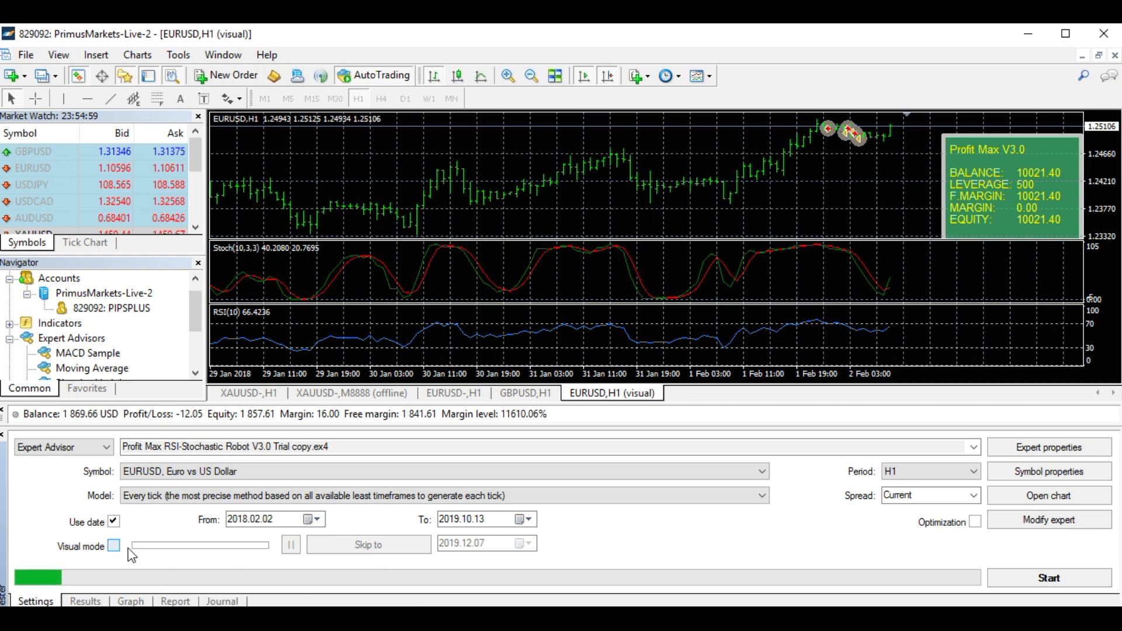
{"action": "left_click", "coordinate": [1052, 580]}
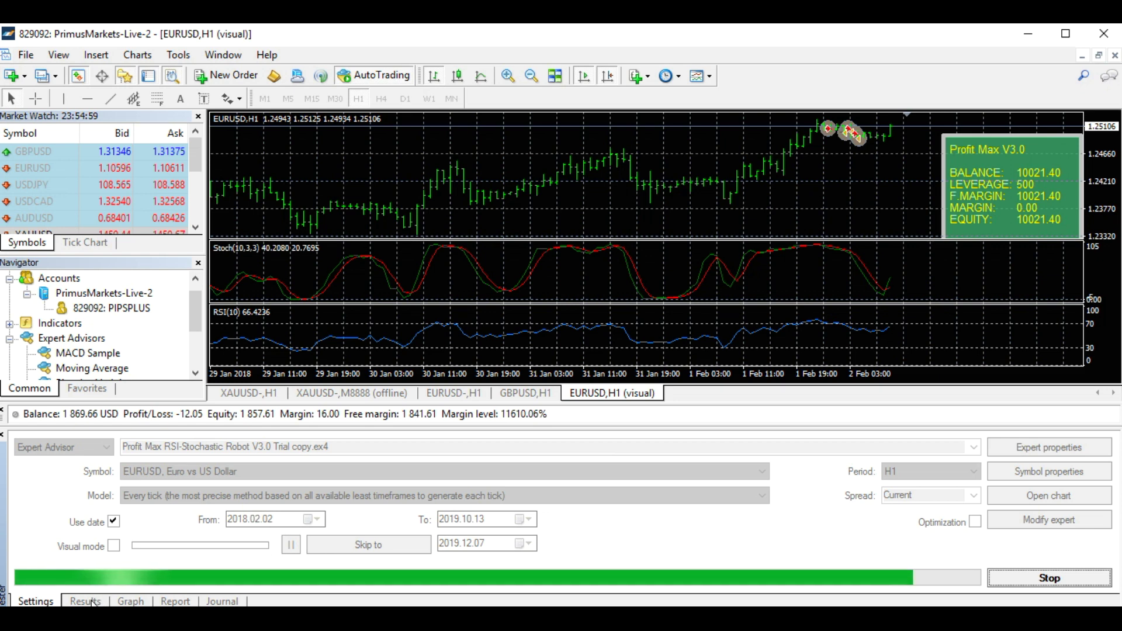
{"action": "left_click", "coordinate": [92, 602]}
{"action": "left_click", "coordinate": [130, 602]}
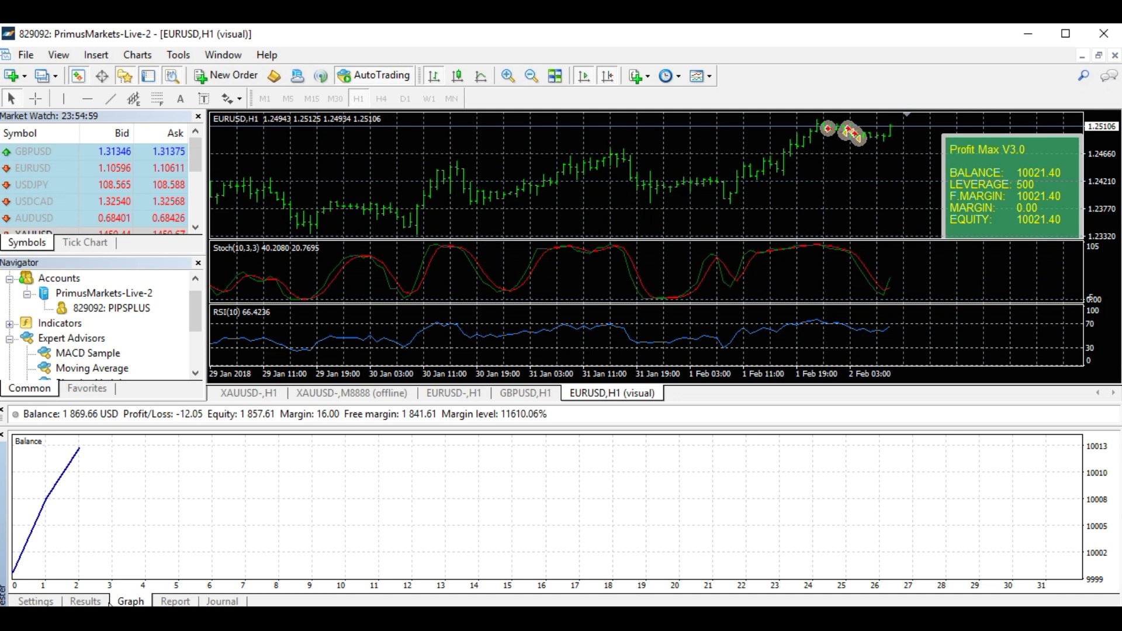
{"action": "left_click", "coordinate": [85, 602]}
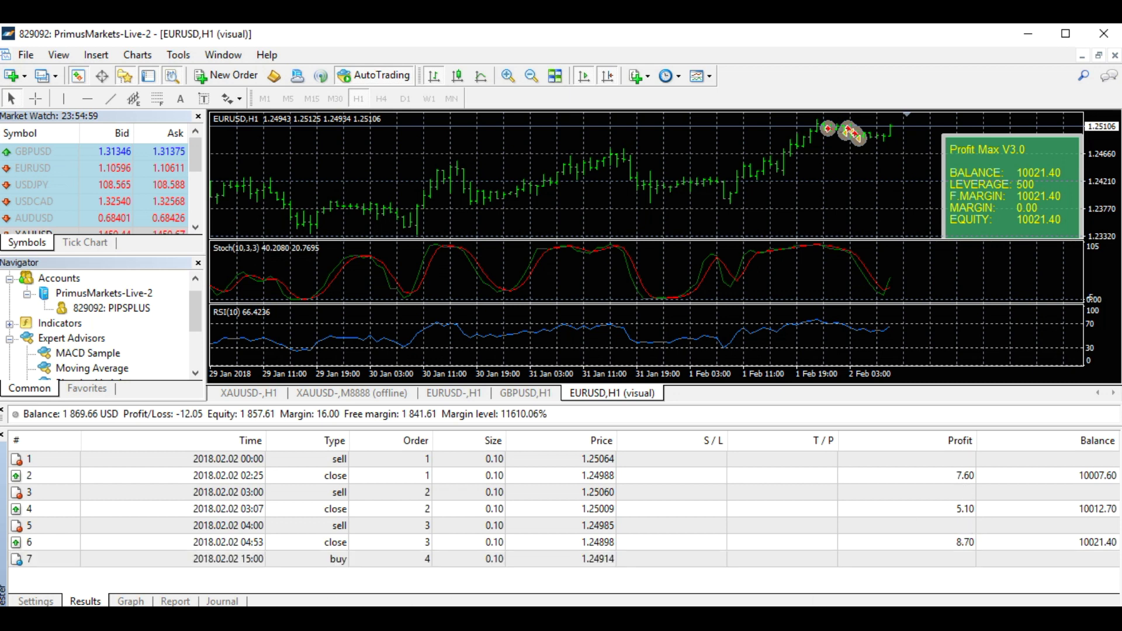
{"action": "left_click", "coordinate": [130, 602]}
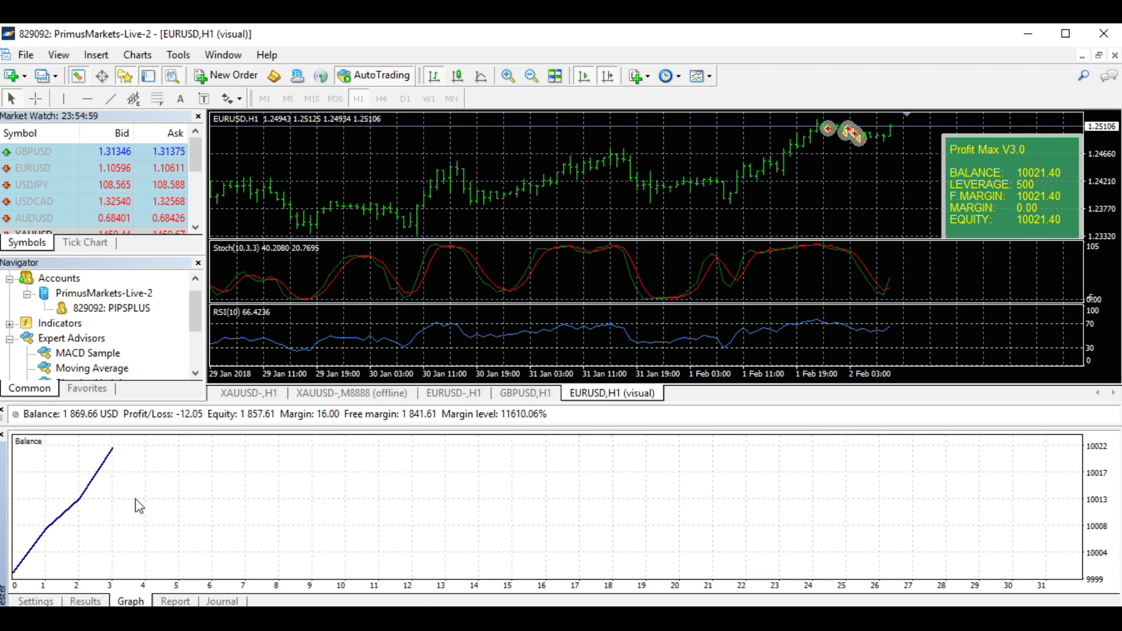
{"action": "left_click", "coordinate": [97, 601]}
{"action": "scroll", "coordinate": [585, 556], "scroll_direction": "down", "scroll_amount": 1}
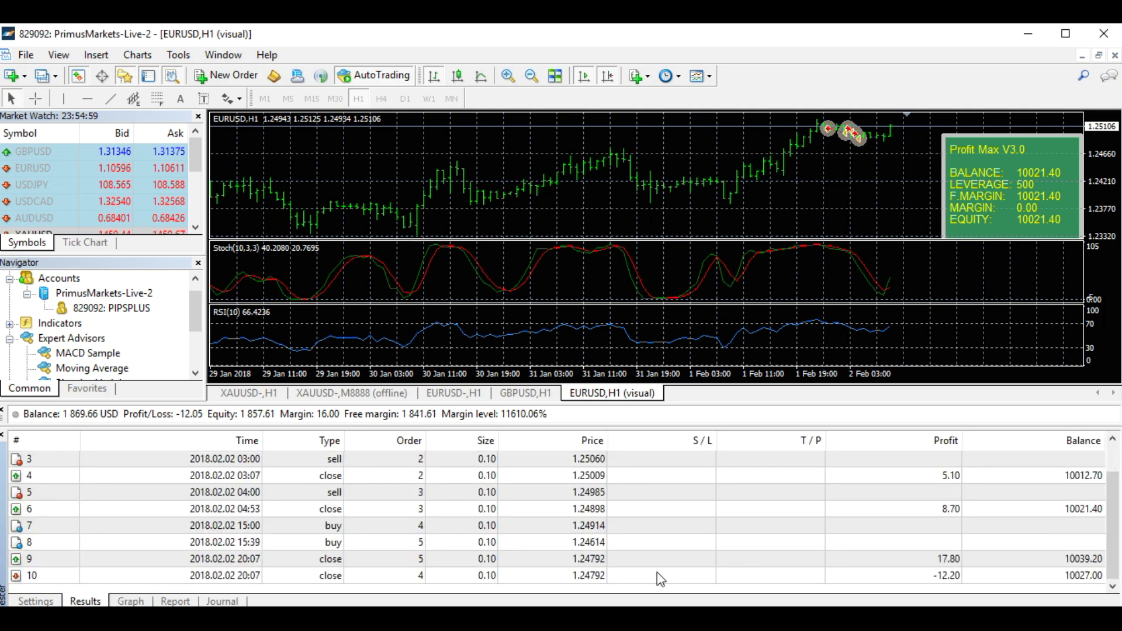
{"action": "left_click", "coordinate": [566, 574]}
{"action": "left_click", "coordinate": [527, 559]}
{"action": "left_click", "coordinate": [501, 574]}
{"action": "left_click", "coordinate": [495, 559]}
{"action": "left_click", "coordinate": [688, 579]}
{"action": "left_click", "coordinate": [685, 564]}
{"action": "left_click", "coordinate": [693, 578]}
{"action": "left_click", "coordinate": [692, 565]}
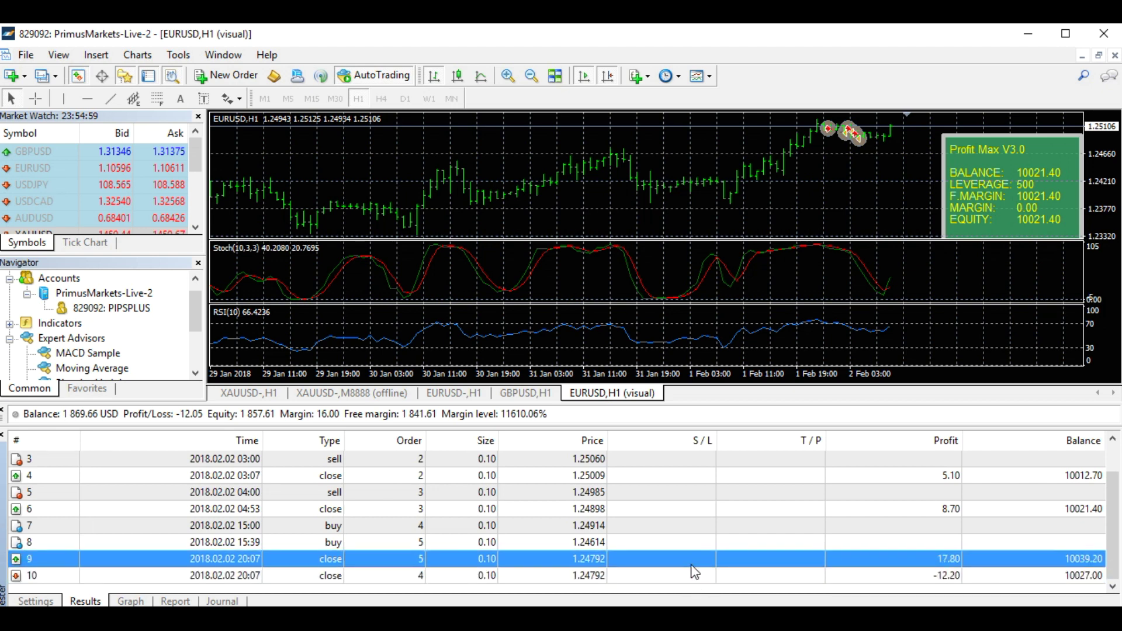
{"action": "left_click", "coordinate": [126, 601]}
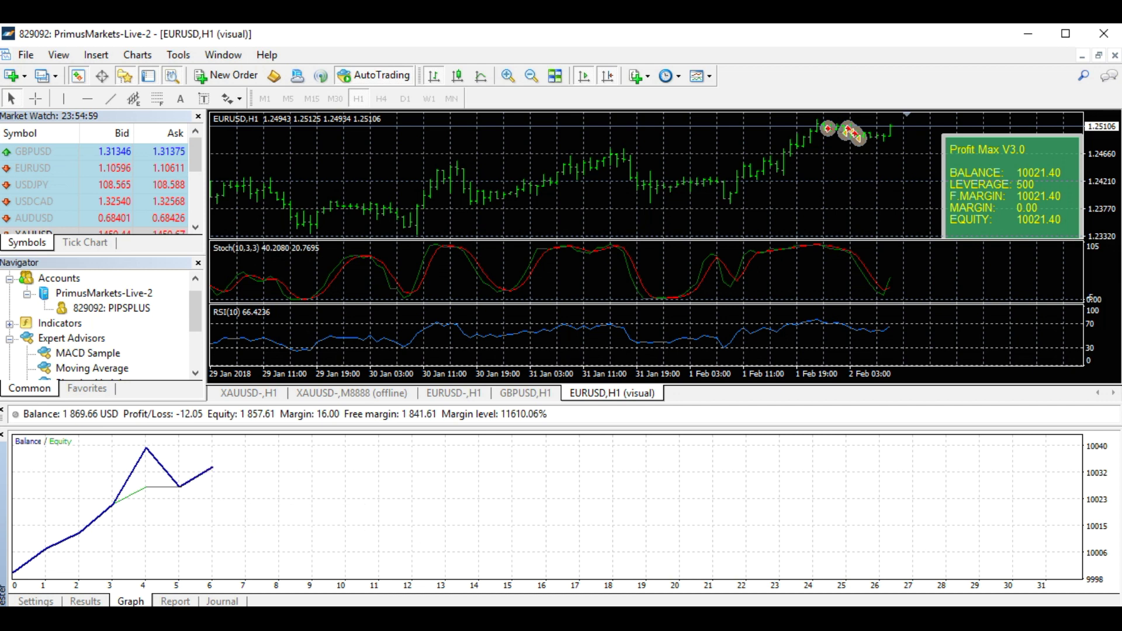
{"action": "left_click", "coordinate": [84, 602]}
{"action": "left_click", "coordinate": [36, 602]}
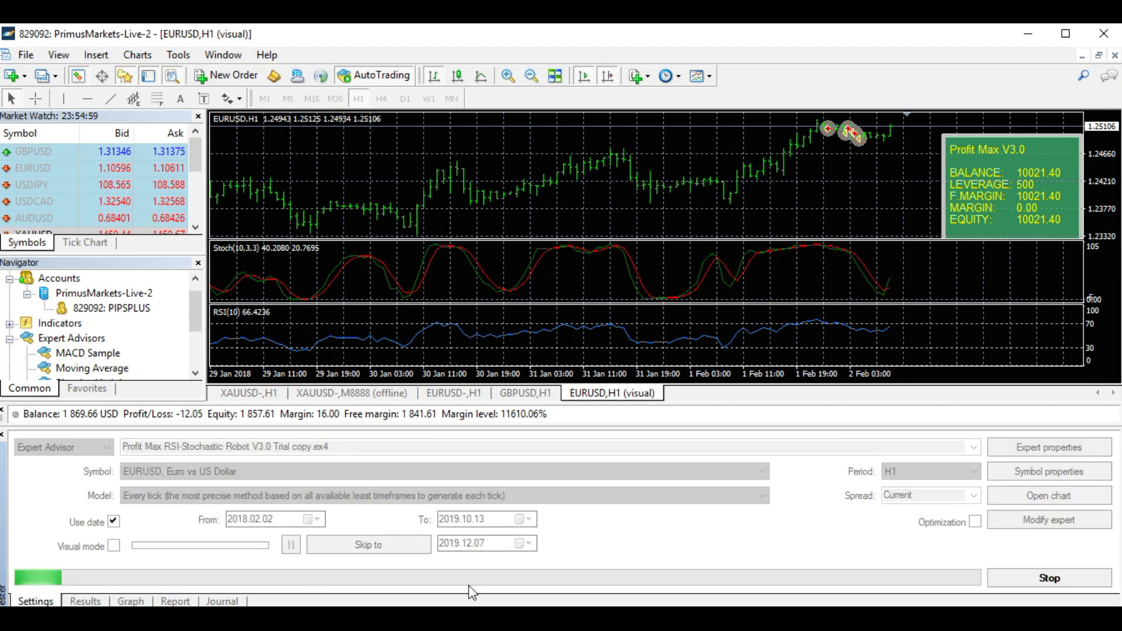
{"action": "left_click", "coordinate": [85, 601]}
{"action": "scroll", "coordinate": [714, 534], "scroll_direction": "down", "scroll_amount": 2}
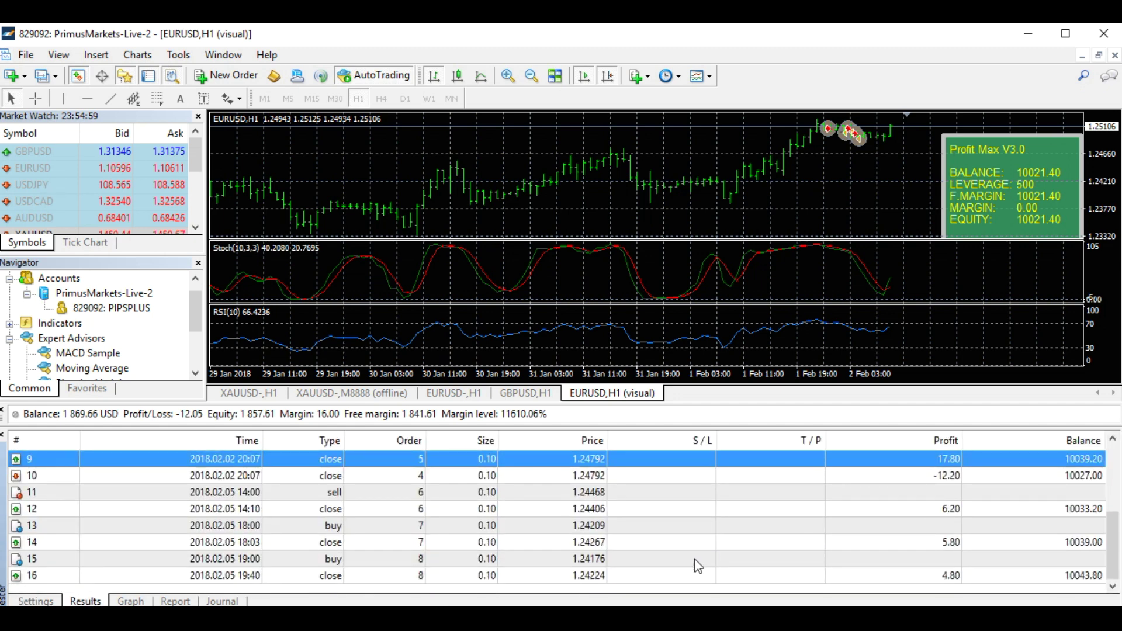
{"action": "left_click", "coordinate": [49, 602]}
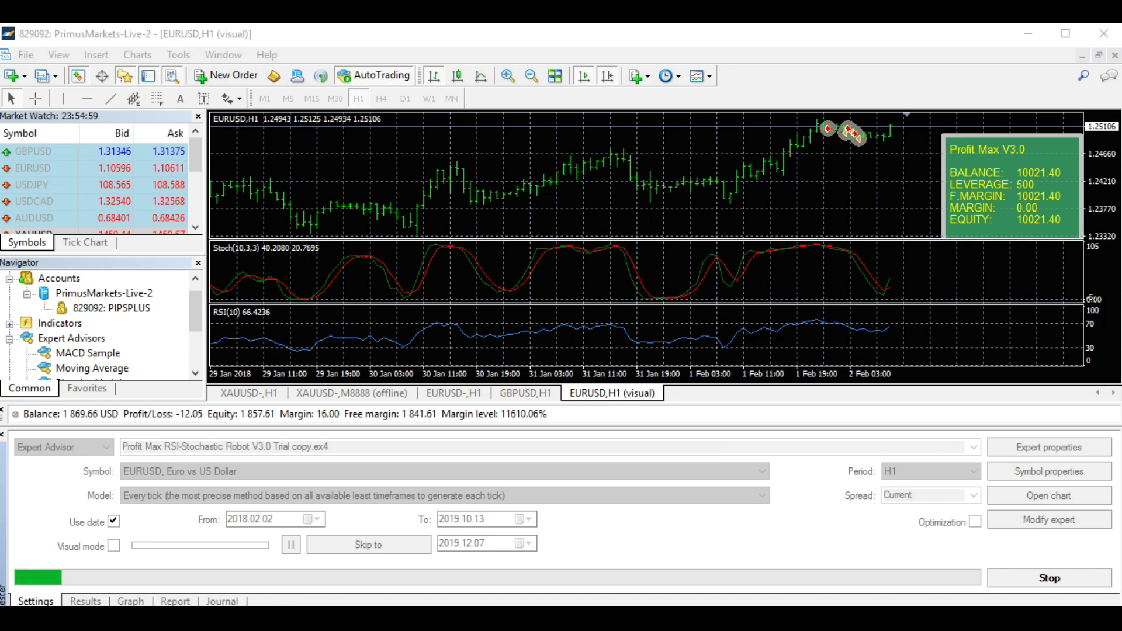
Step: Browse the Profit Max training video page, then return to the free-download offers
{"action": "mouse_move", "coordinate": [292, 619]}
{"action": "left_click", "coordinate": [327, 619]}
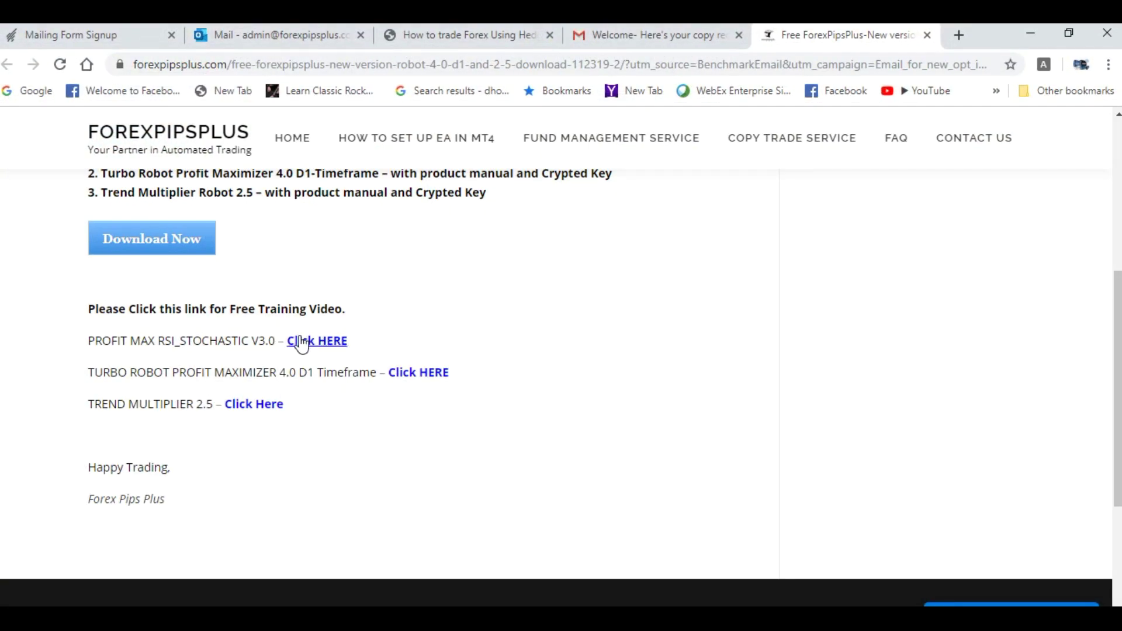
{"action": "left_click", "coordinate": [322, 341]}
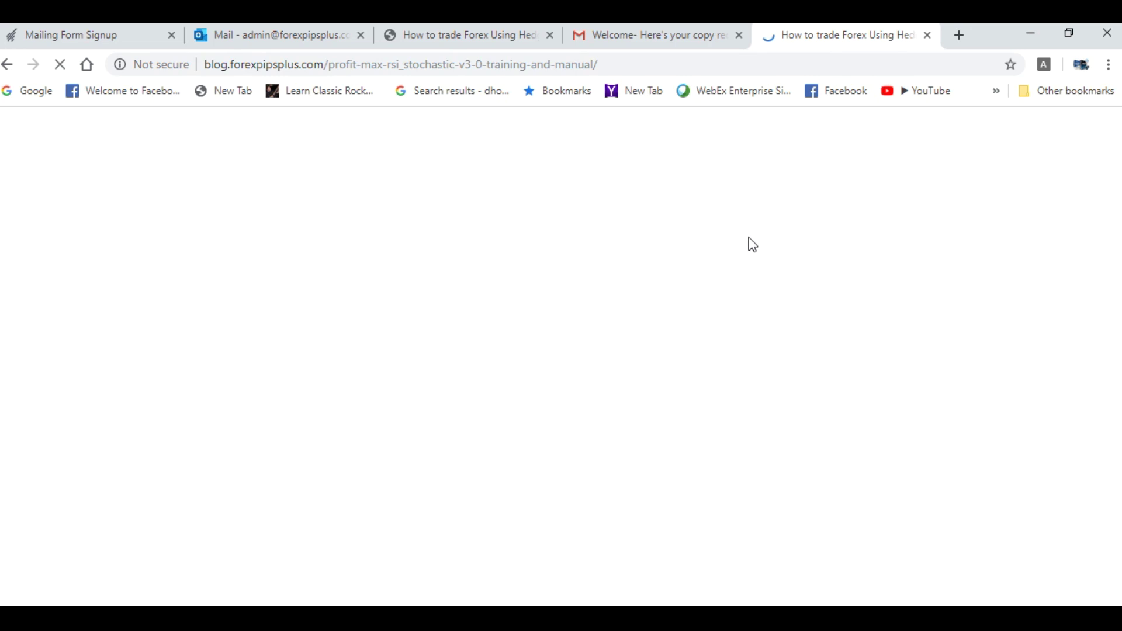
{"action": "scroll", "coordinate": [741, 300], "scroll_direction": "down", "scroll_amount": 15}
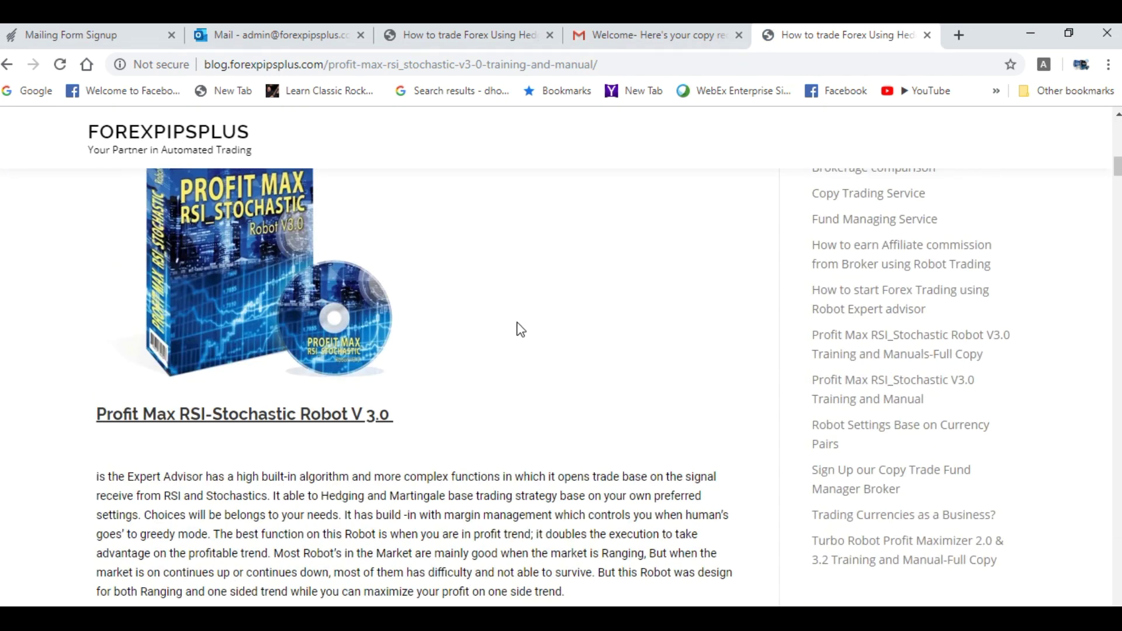
{"action": "scroll", "coordinate": [602, 319], "scroll_direction": "up", "scroll_amount": 10}
{"action": "scroll", "coordinate": [591, 321], "scroll_direction": "down", "scroll_amount": 11}
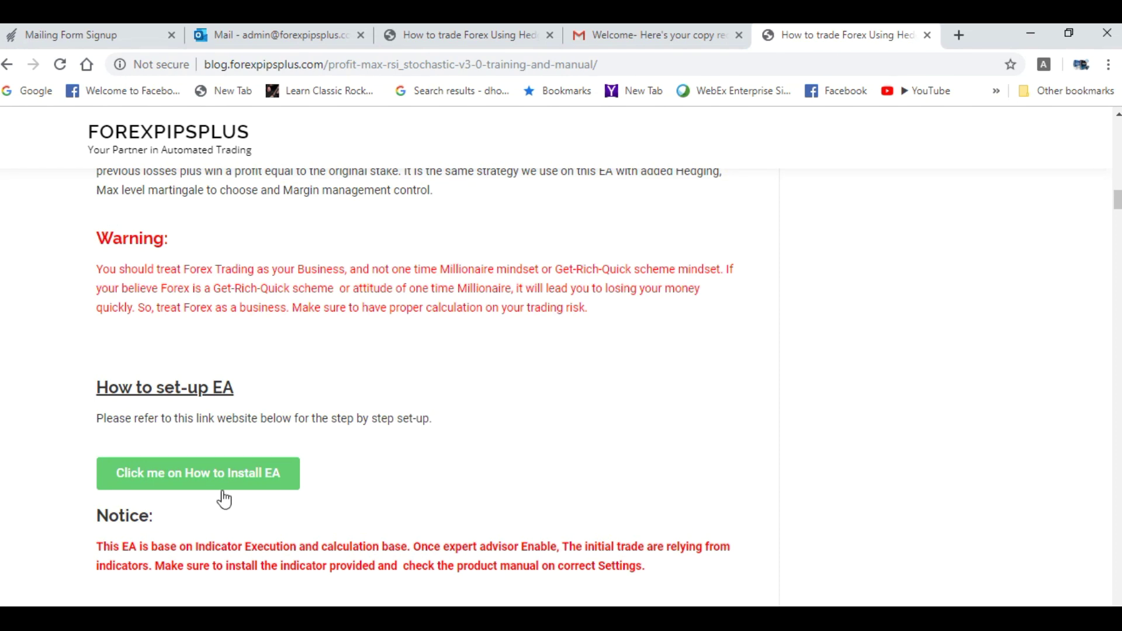
{"action": "left_click", "coordinate": [7, 64]}
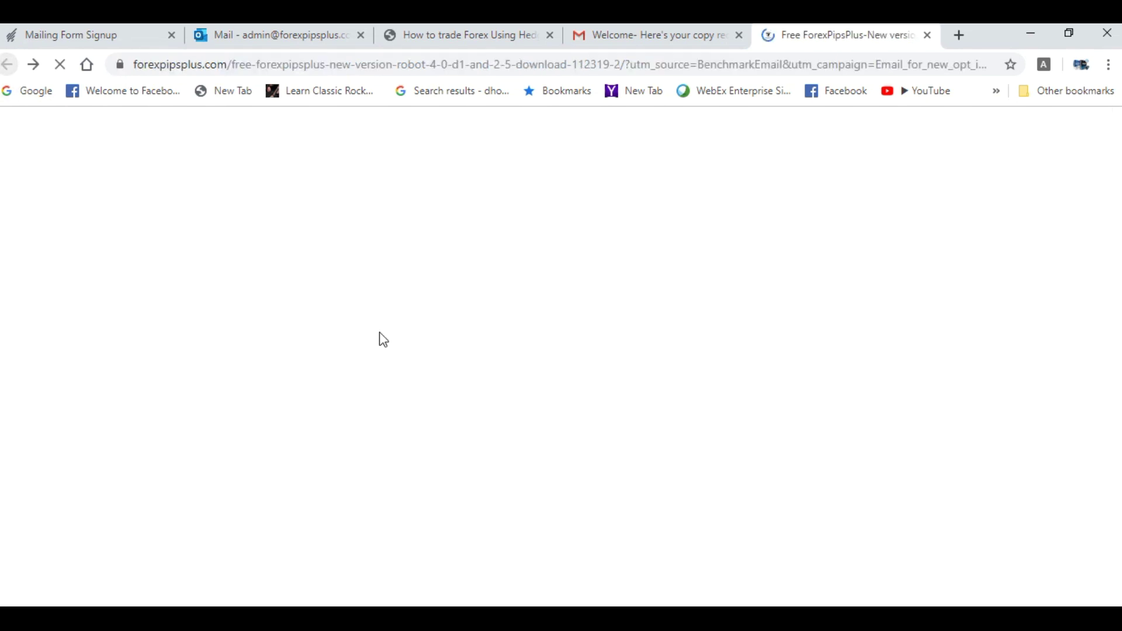
{"action": "scroll", "coordinate": [753, 427], "scroll_direction": "up", "scroll_amount": 4}
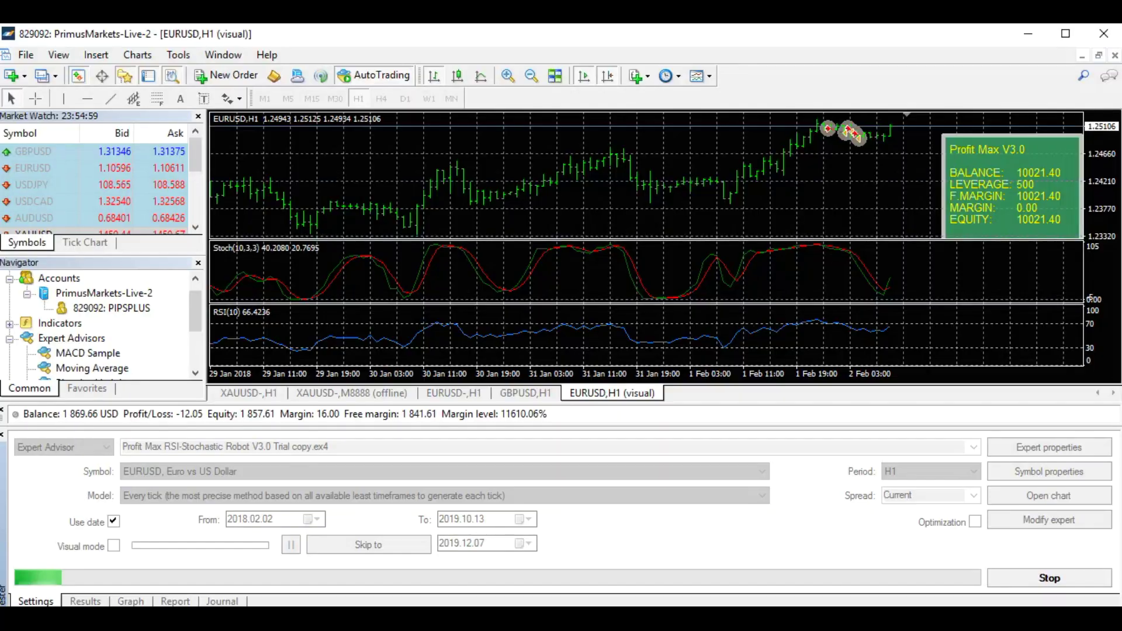
Step: Review the balance graph and the trade list, picking out trades in rows 30 and 31
{"action": "left_click", "coordinate": [131, 601]}
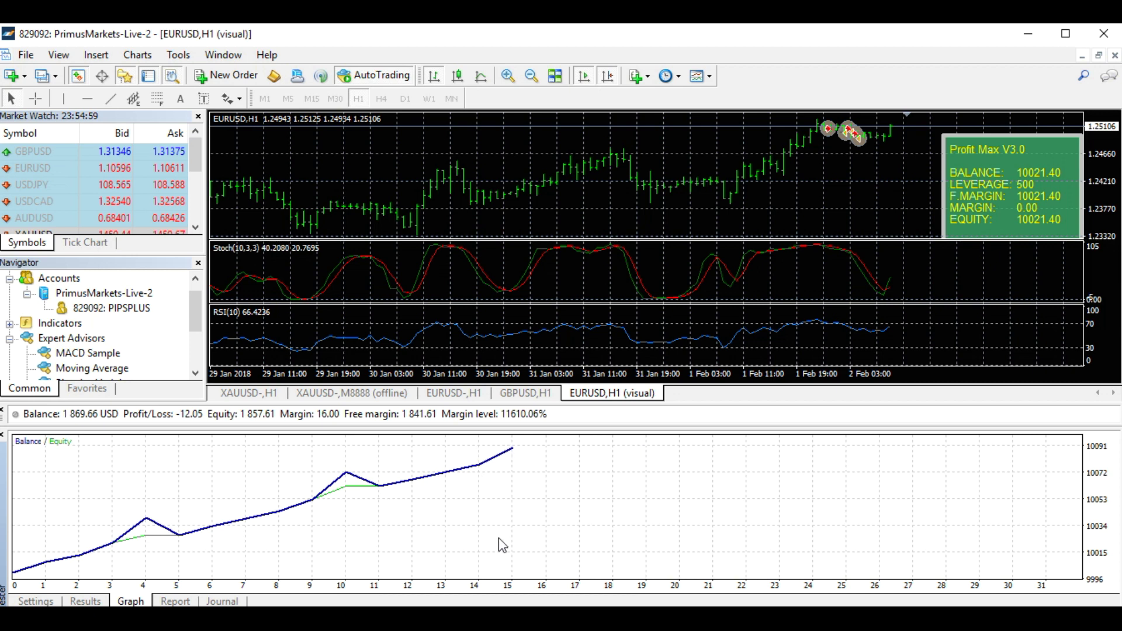
{"action": "left_click", "coordinate": [85, 602]}
{"action": "left_click_drag", "start_coordinate": [1113, 499], "coordinate": [1114, 562]}
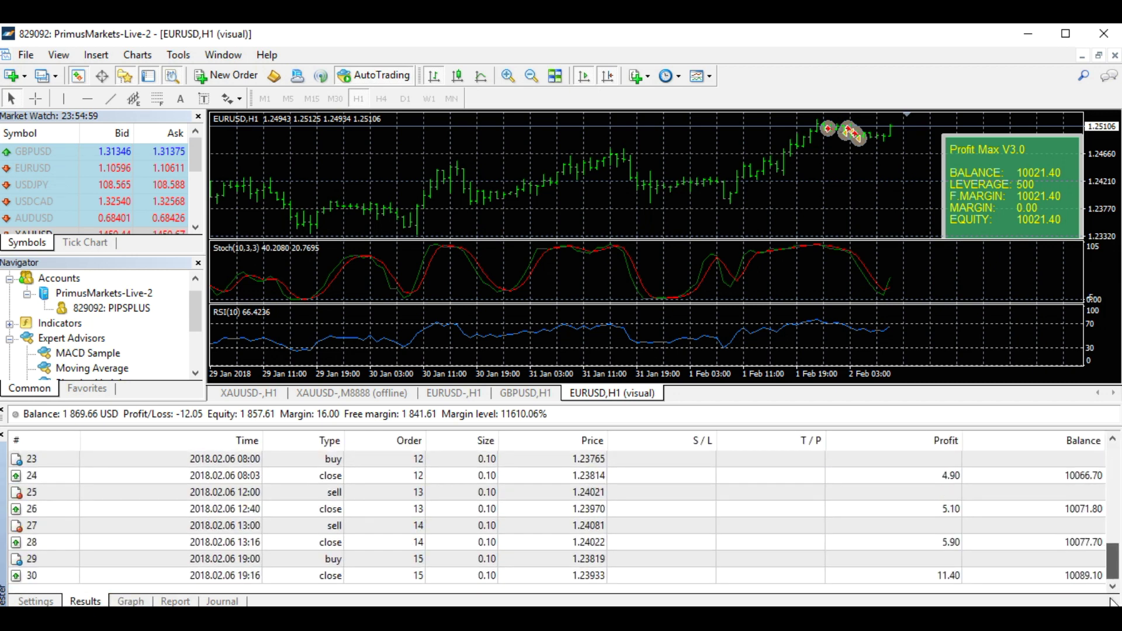
{"action": "left_click", "coordinate": [331, 577]}
{"action": "scroll", "coordinate": [635, 534], "scroll_direction": "up", "scroll_amount": 7}
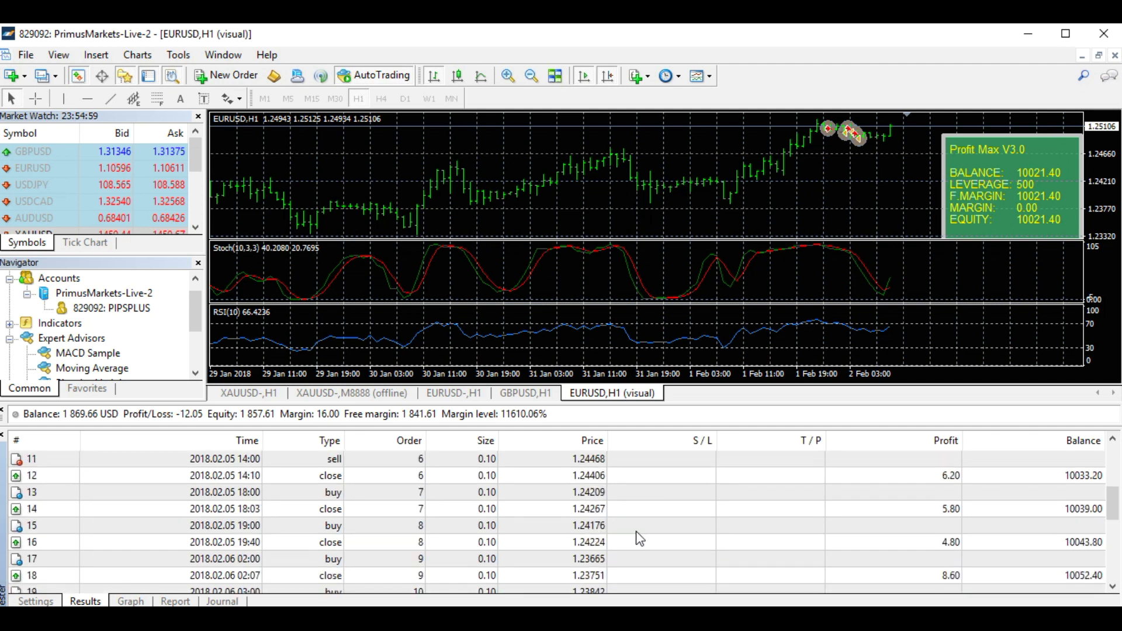
{"action": "scroll", "coordinate": [637, 528], "scroll_direction": "down", "scroll_amount": 2}
{"action": "scroll", "coordinate": [637, 526], "scroll_direction": "down", "scroll_amount": 5}
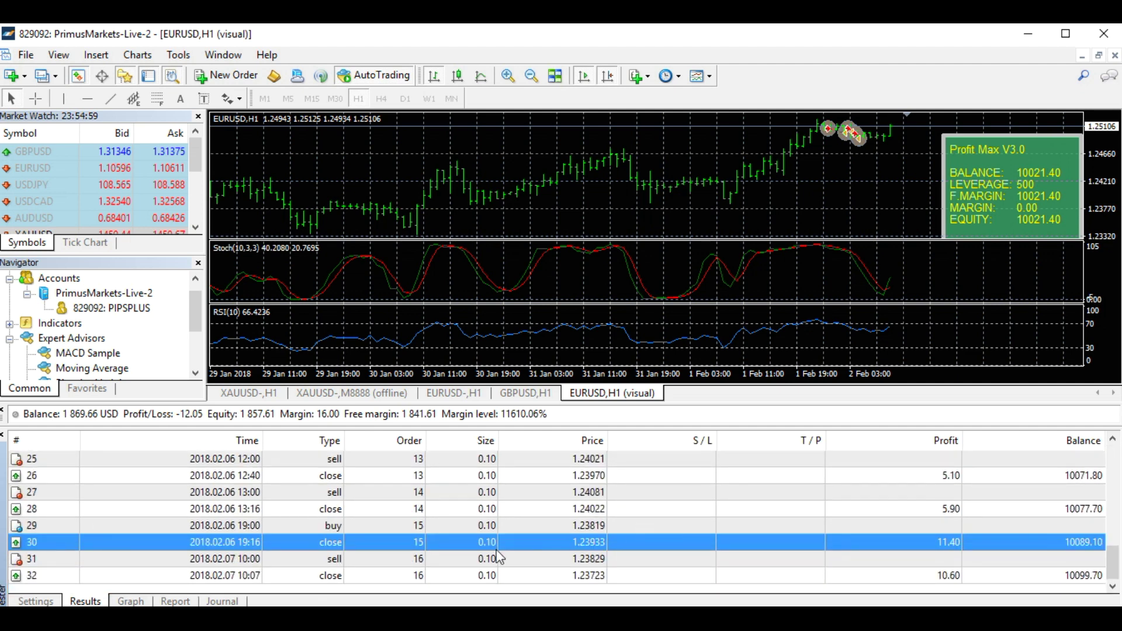
{"action": "left_click", "coordinate": [312, 560]}
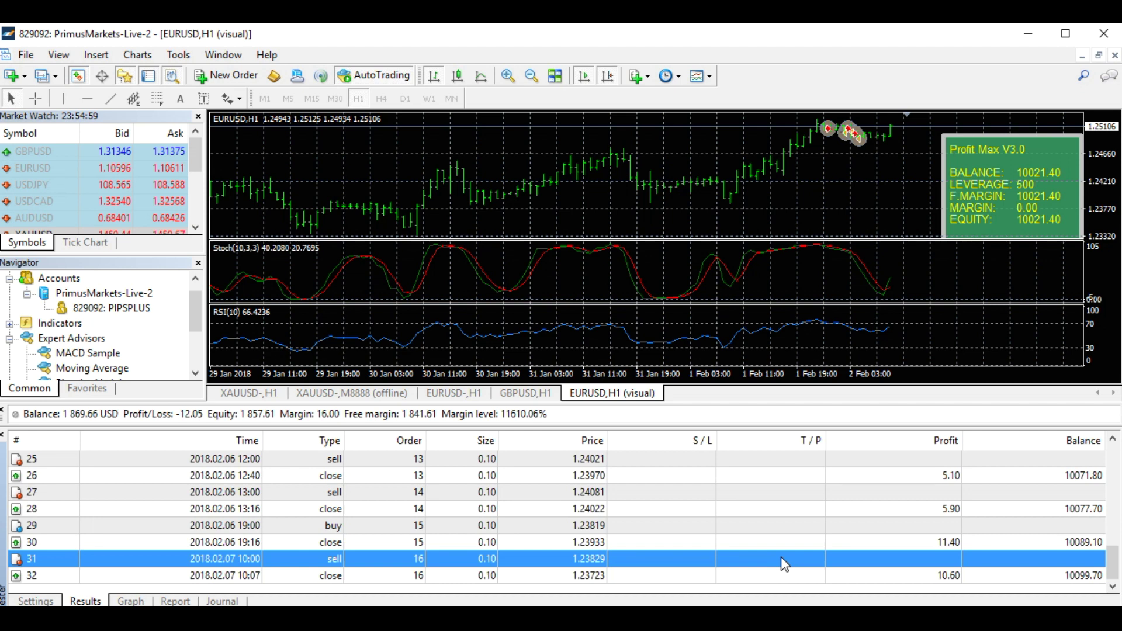
Step: Glance at the graph and trade list again, then stop the backtest
{"action": "left_click", "coordinate": [36, 602]}
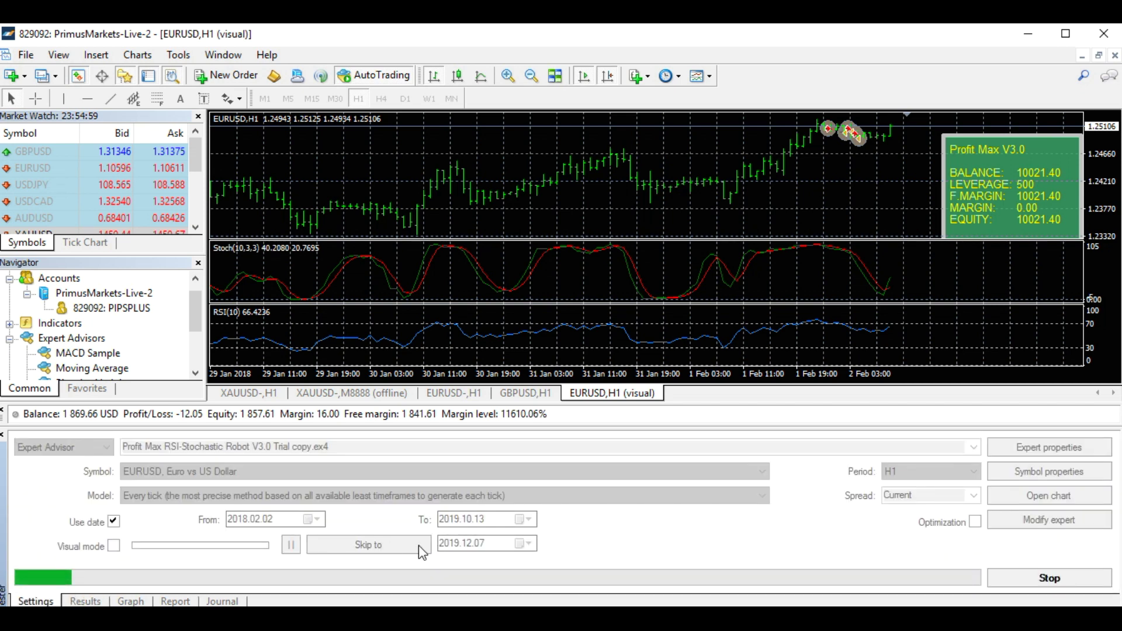
{"action": "left_click", "coordinate": [130, 601]}
{"action": "left_click", "coordinate": [85, 602]}
{"action": "left_click", "coordinate": [36, 602]}
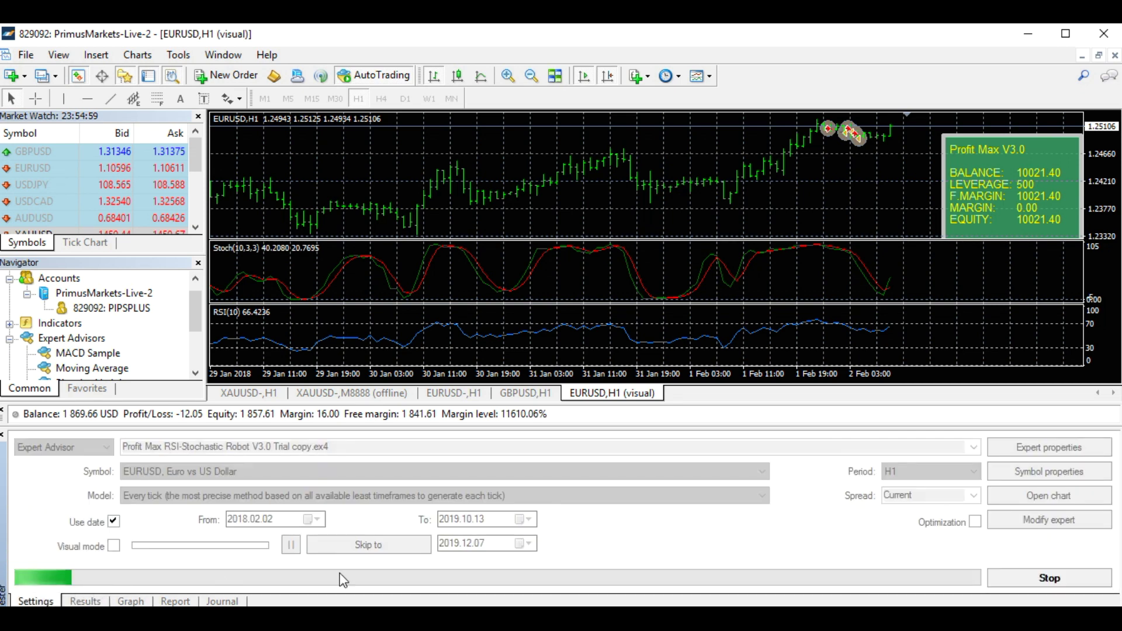
{"action": "left_click", "coordinate": [1030, 579]}
Step: Review the Profit Max inputs without changes, then show the EURUSD H1 chart
{"action": "left_click", "coordinate": [1049, 447]}
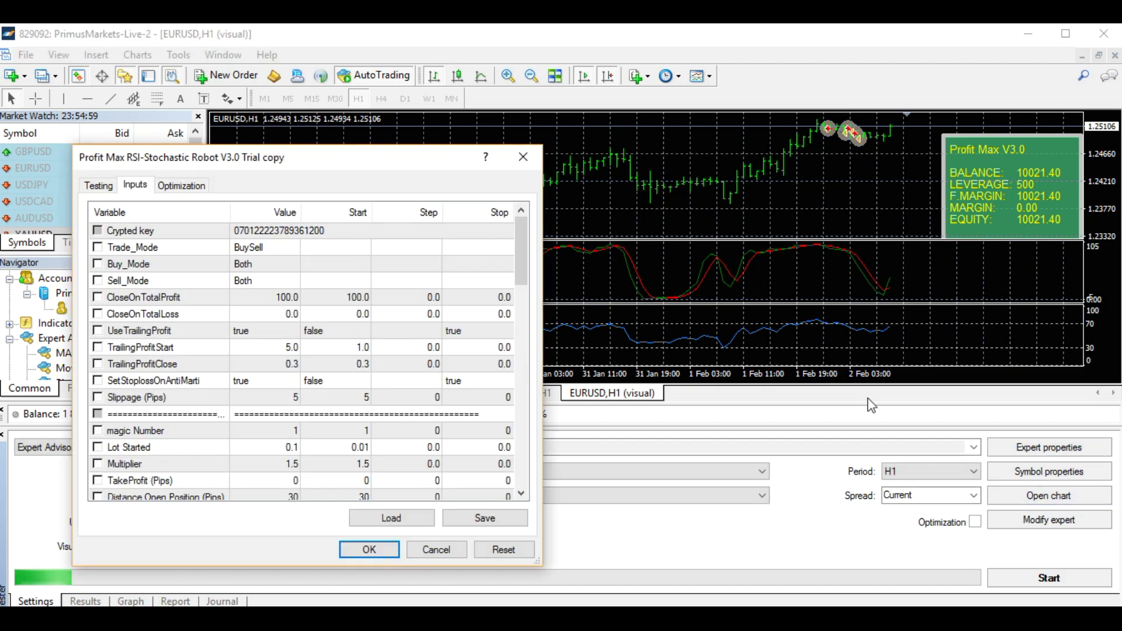
{"action": "left_click_drag", "start_coordinate": [522, 284], "coordinate": [545, 242]}
{"action": "left_click", "coordinate": [409, 368]}
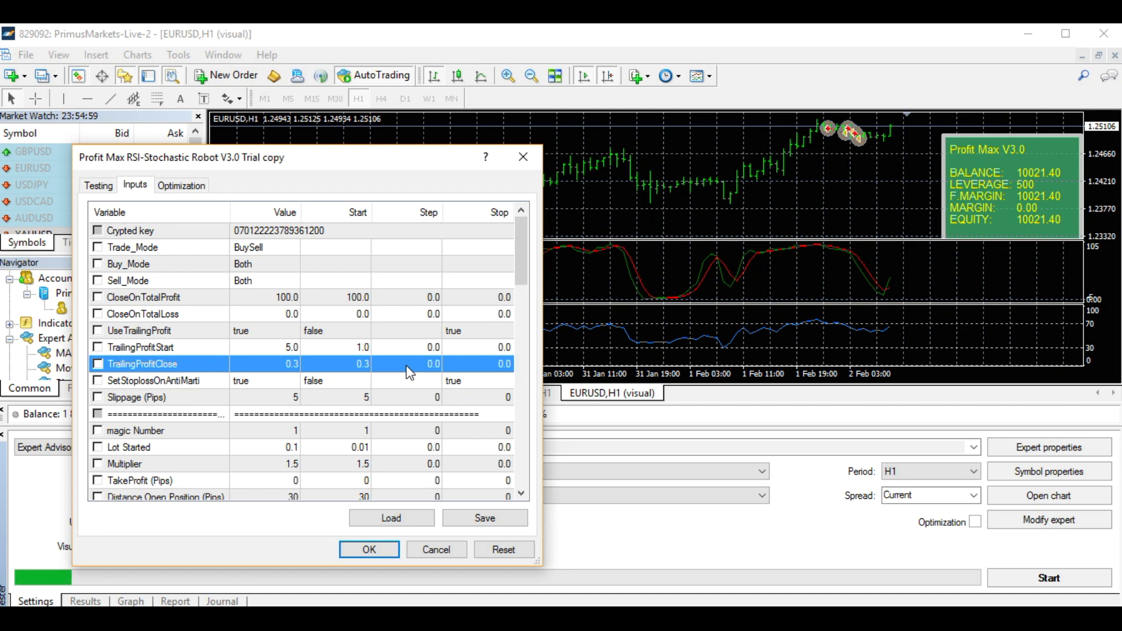
{"action": "left_click", "coordinate": [433, 553]}
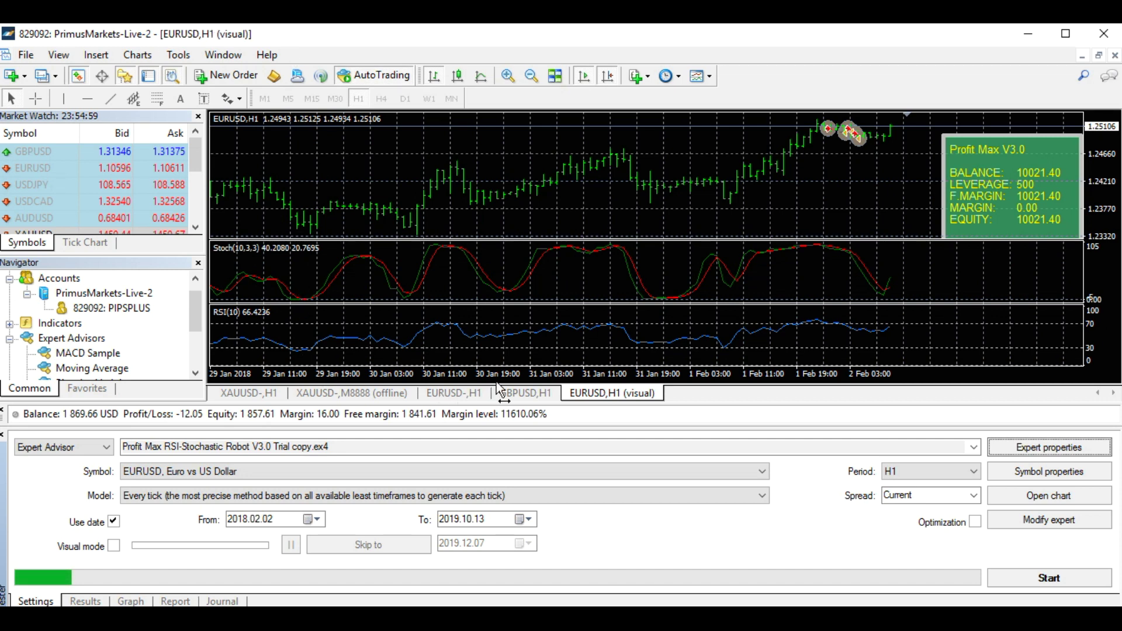
{"action": "left_click", "coordinate": [514, 392]}
{"action": "left_click", "coordinate": [454, 393]}
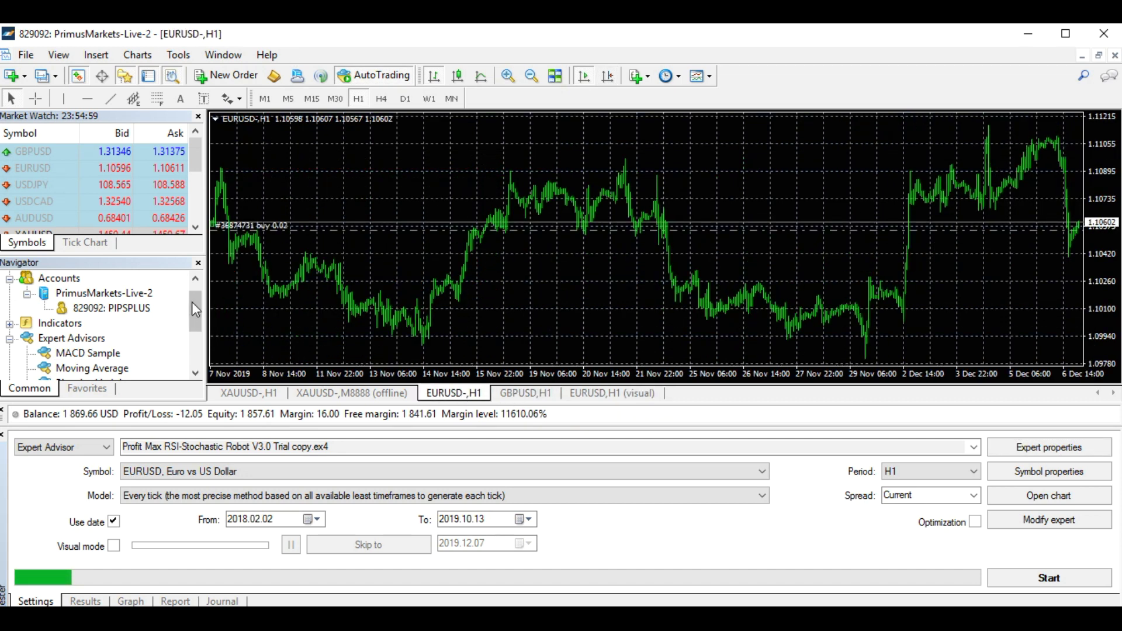
Step: Select Profit Max RSI-Stochastic Robot under Expert Advisors in the Navigator
{"action": "left_click_drag", "start_coordinate": [195, 309], "coordinate": [186, 328]}
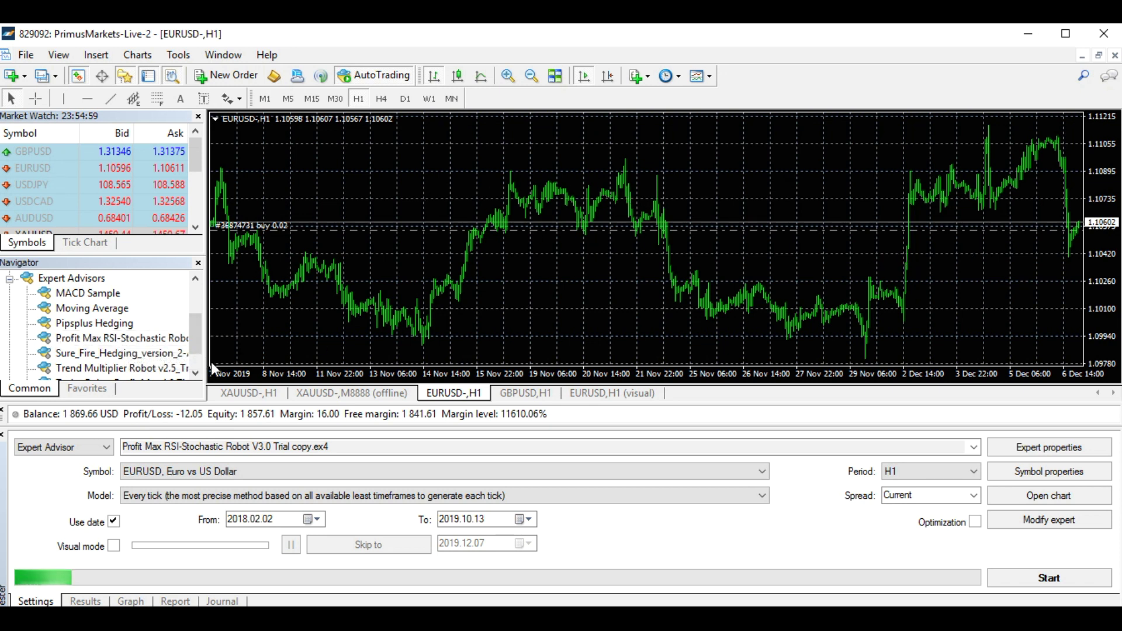
{"action": "left_click", "coordinate": [126, 340]}
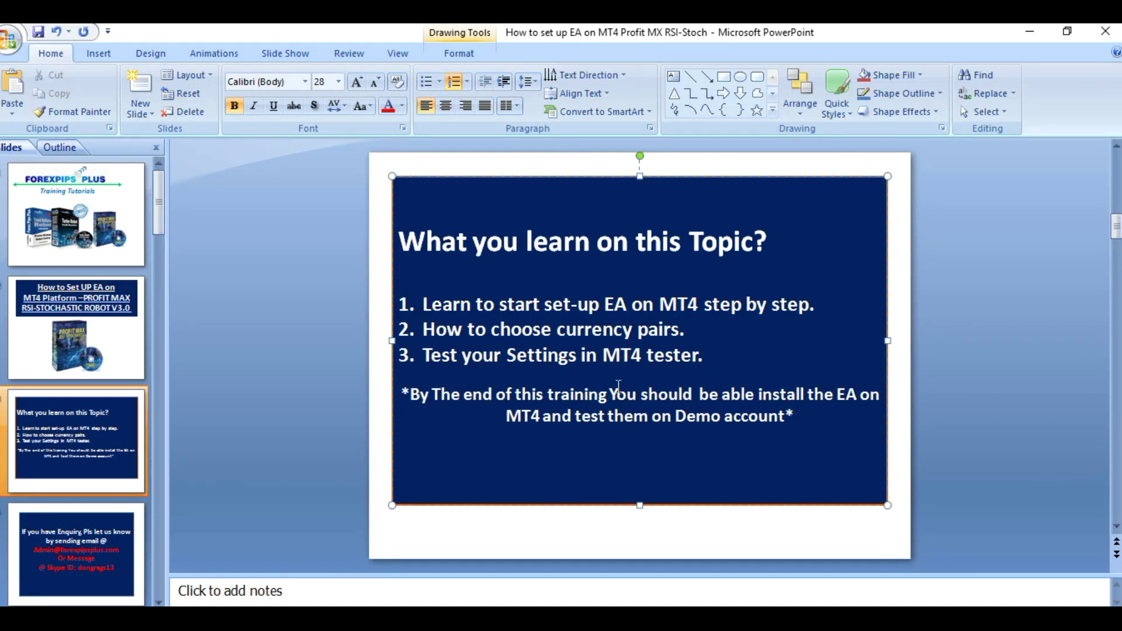
Step: Look over the slide 3 footnote and the slide 4 enquiry contact text without changing them
{"action": "left_click", "coordinate": [701, 395]}
{"action": "left_click", "coordinate": [694, 382]}
{"action": "left_click", "coordinate": [135, 575]}
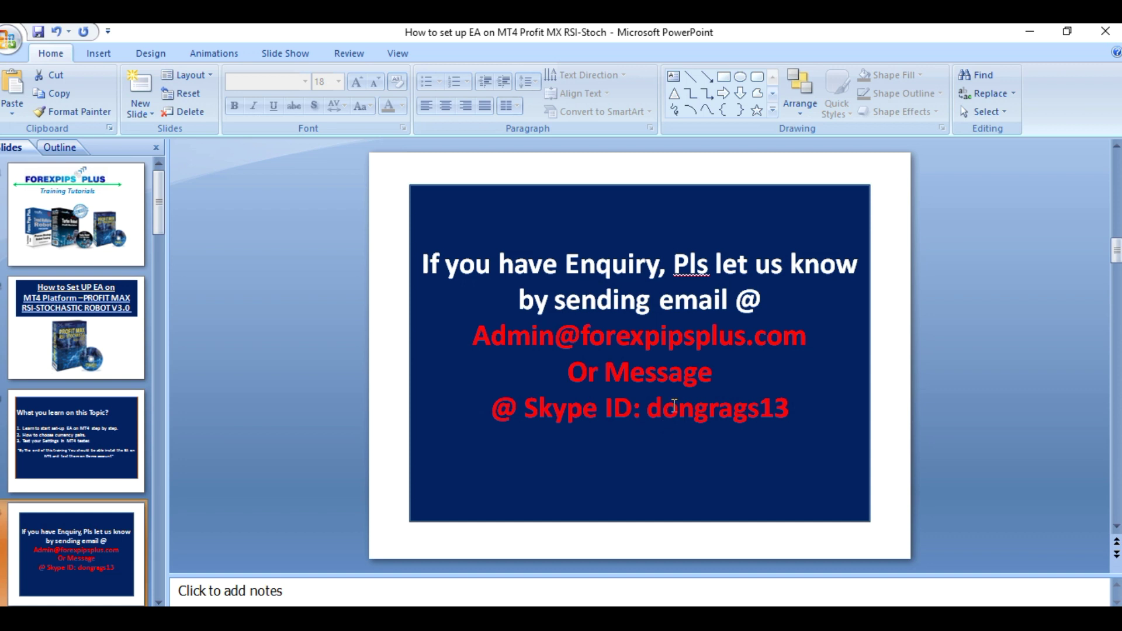
{"action": "left_click", "coordinate": [797, 366]}
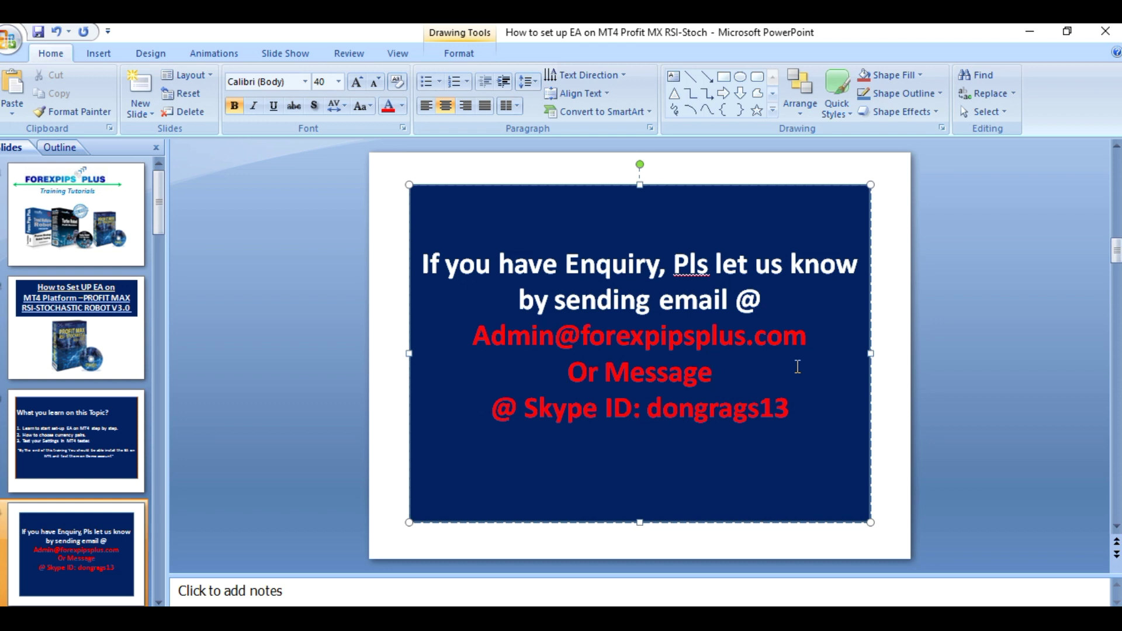
{"action": "left_click", "coordinate": [836, 411]}
{"action": "left_click_drag", "start_coordinate": [490, 336], "coordinate": [807, 335]}
{"action": "left_click", "coordinate": [744, 369]}
{"action": "left_click", "coordinate": [793, 417]}
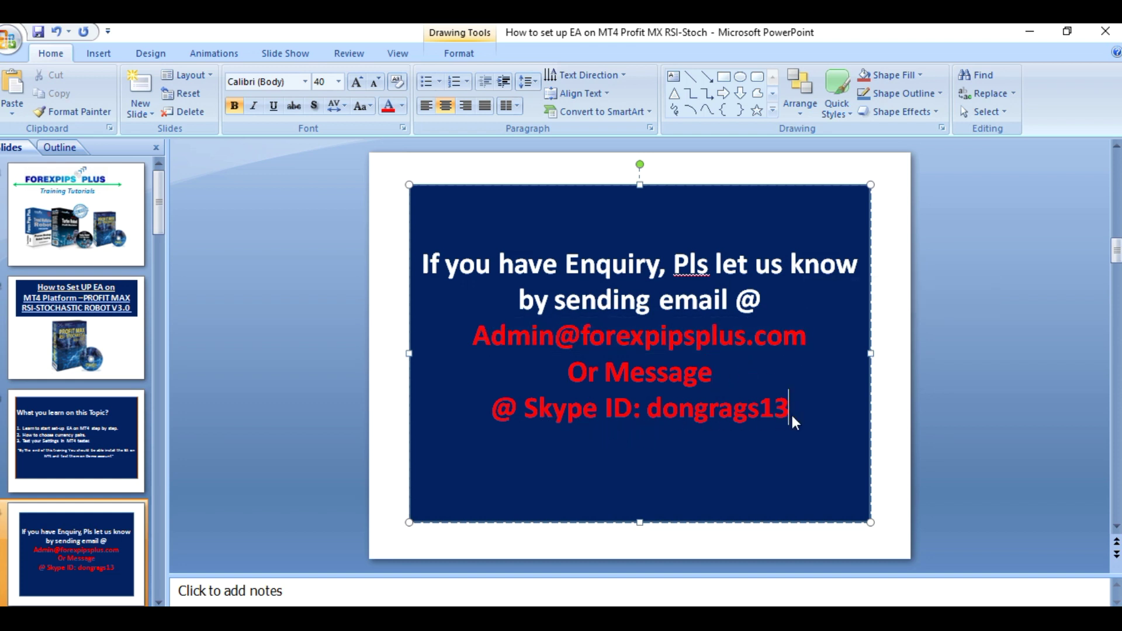
{"action": "left_click", "coordinate": [1018, 420]}
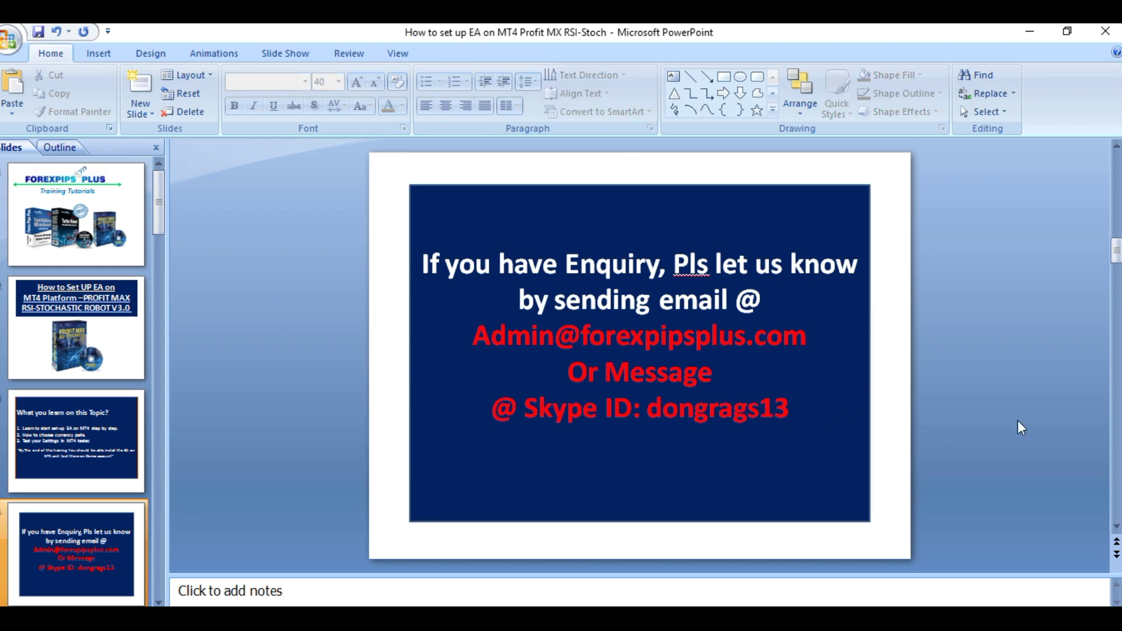
Step: Scroll through the remaining slides and minimize PowerPoint to bring back MetaTrader 4
{"action": "scroll", "coordinate": [1018, 419], "scroll_direction": "up", "scroll_amount": 2}
{"action": "scroll", "coordinate": [1018, 419], "scroll_direction": "down", "scroll_amount": 7}
{"action": "scroll", "coordinate": [1018, 428], "scroll_direction": "up", "scroll_amount": 6}
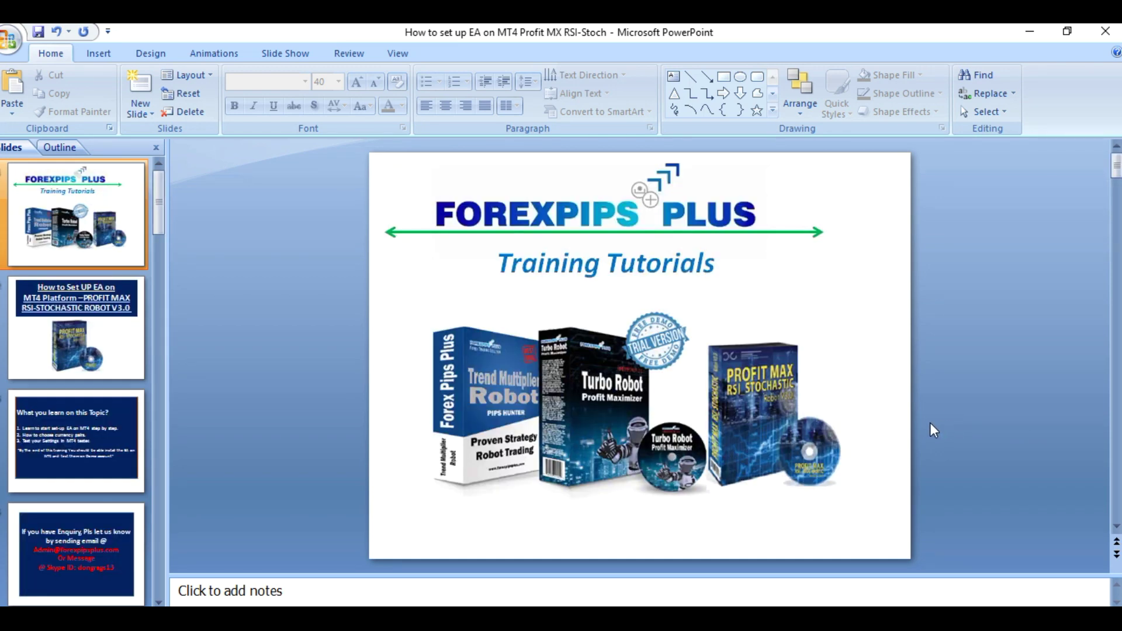
{"action": "scroll", "coordinate": [743, 325], "scroll_direction": "down", "scroll_amount": 1}
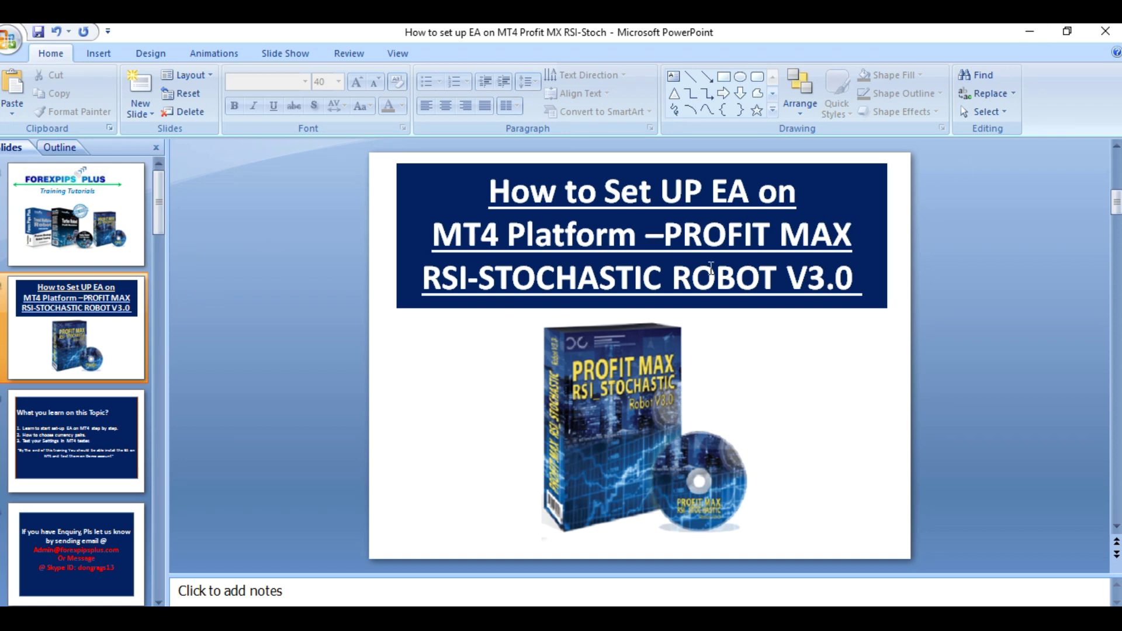
{"action": "left_click", "coordinate": [1032, 33]}
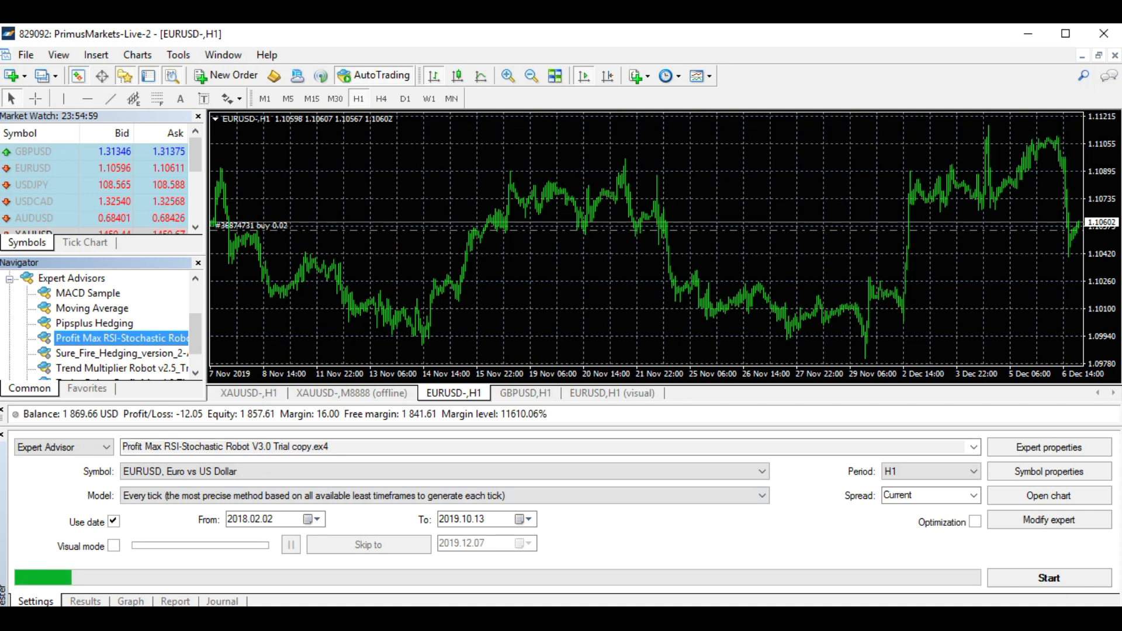